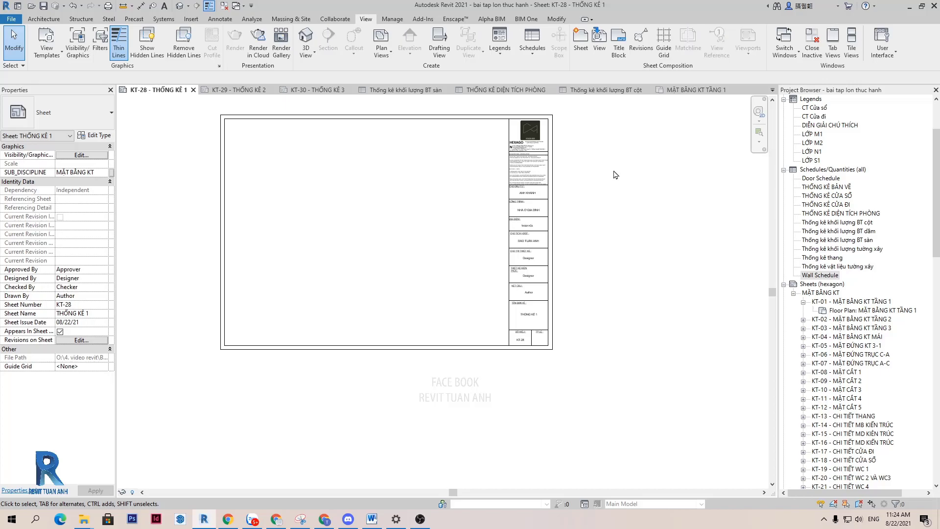
# Step: Open the THỐNG KÊ BẢN VẼ schedule and select its KT-01 row
pyautogui.moveTo(396, 245); pyautogui.dragTo(452, 271, button='middle')
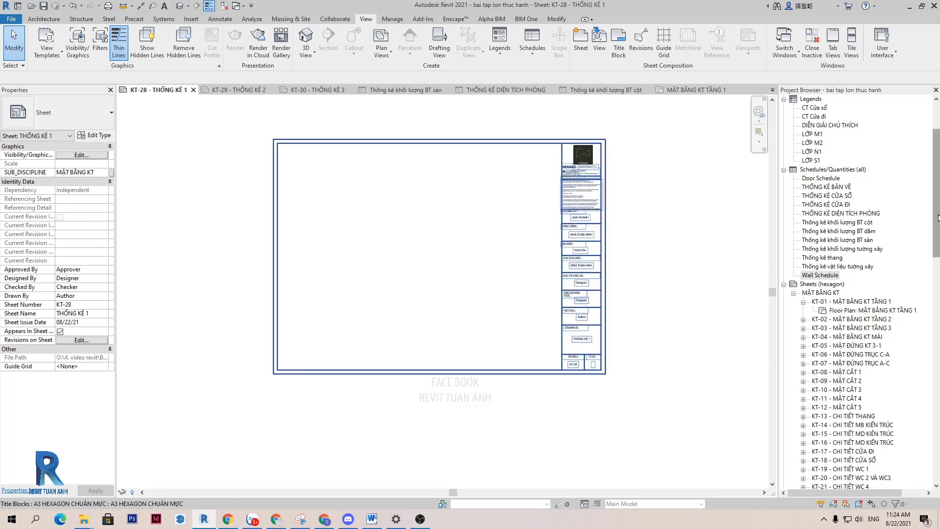
pyautogui.click(849, 191)
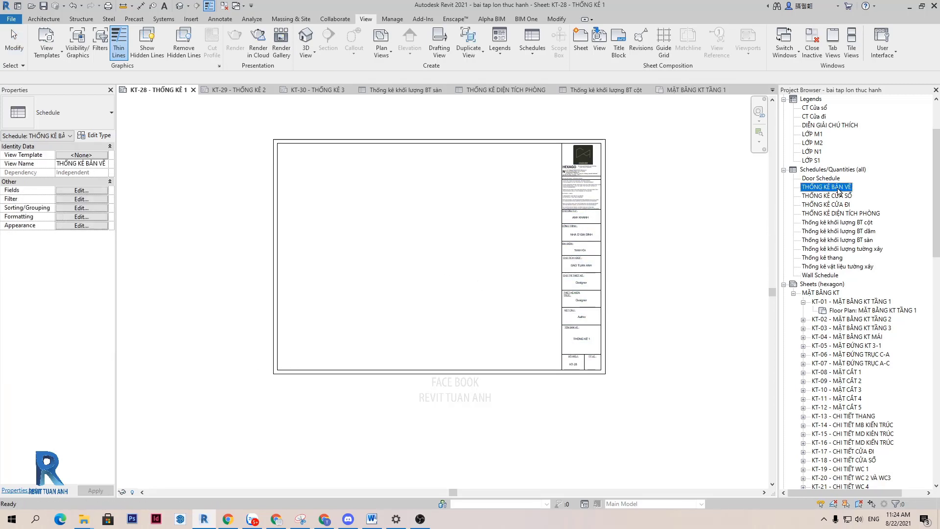
pyautogui.doubleClick(838, 189)
pyautogui.click(139, 144)
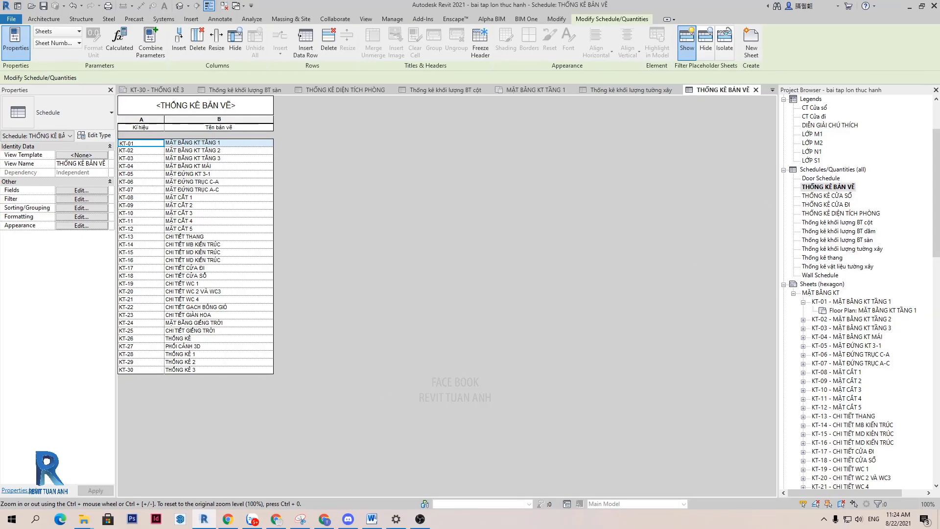
# Step: Open sheet KT-28 - THỐNG KÊ 1 and place the THỐNG KÊ BẢN VẼ schedule at its upper left
pyautogui.click(827, 152)
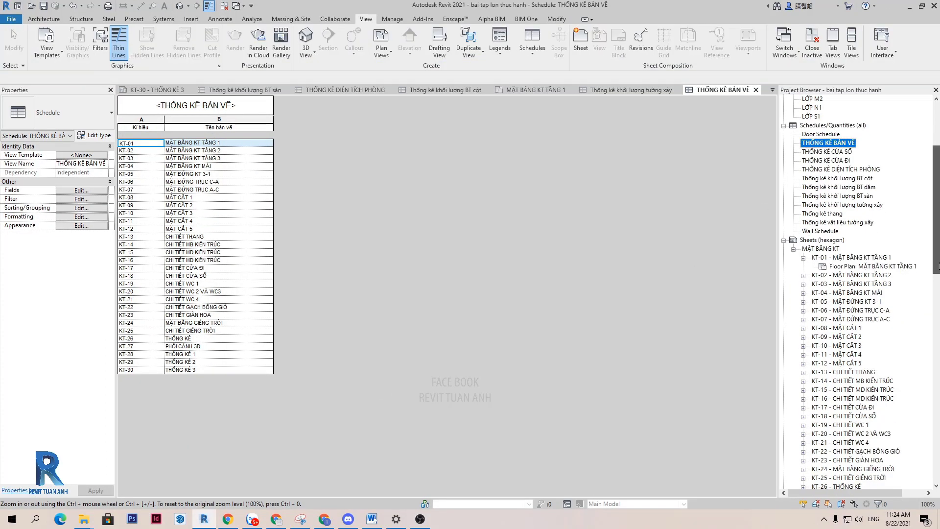
pyautogui.scroll(-6, 842, 245)
pyautogui.doubleClick(837, 363)
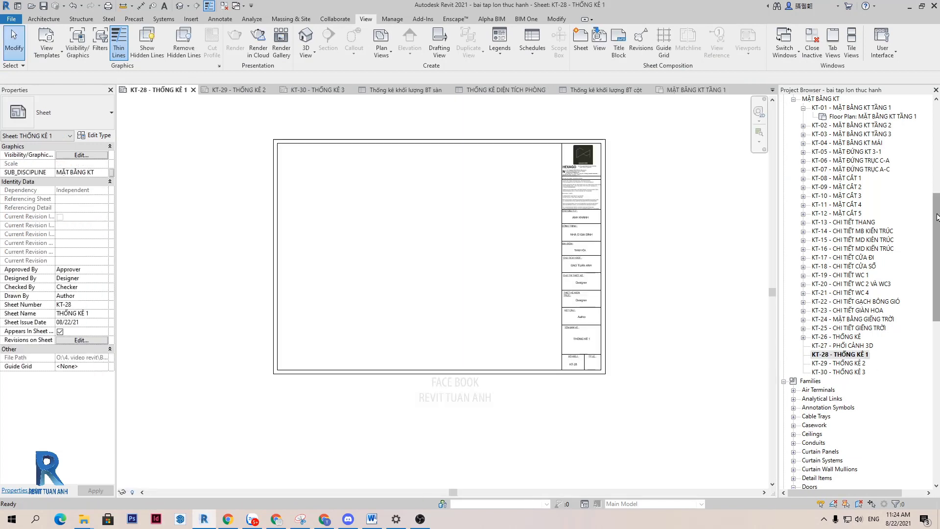
pyautogui.scroll(10, 860, 185)
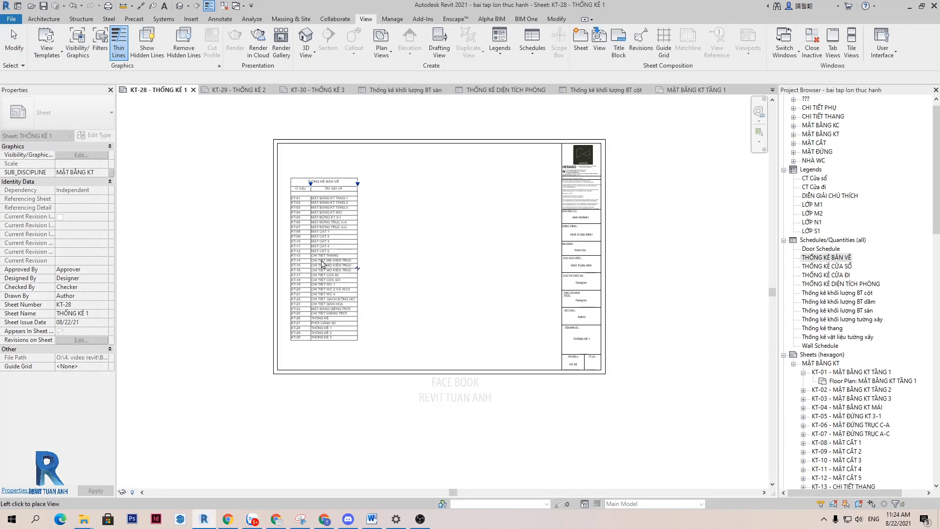
pyautogui.moveTo(836, 260); pyautogui.dragTo(285, 146)
pyautogui.scroll(3, 310, 226)
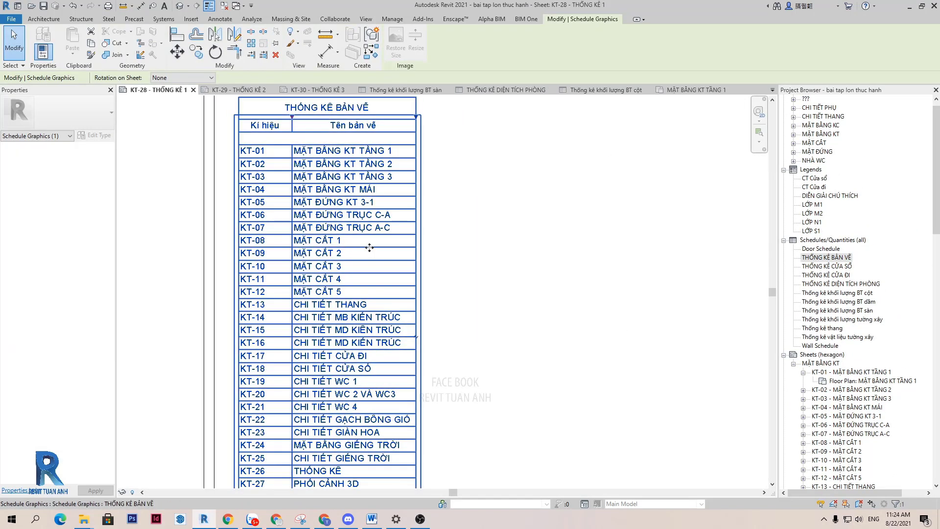
pyautogui.scroll(-3, 369, 247)
pyautogui.moveTo(369, 247); pyautogui.dragTo(296, 183)
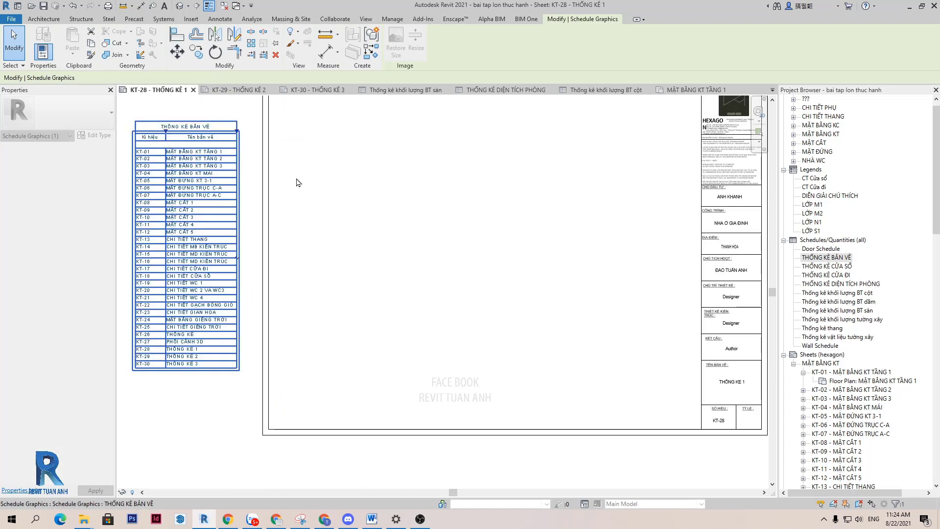
# Step: Nudge the placed schedule on sheet KT-28, then delete it from the sheet
pyautogui.moveTo(297, 183); pyautogui.dragTo(518, 256, button='middle')
pyautogui.scroll(2, 431, 211)
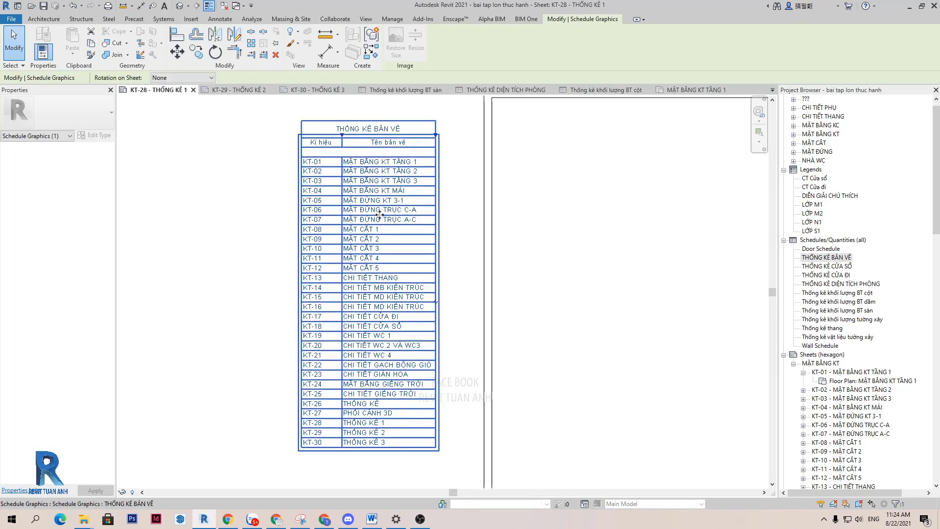
pyautogui.scroll(-2, 380, 214)
pyautogui.scroll(2, 372, 239)
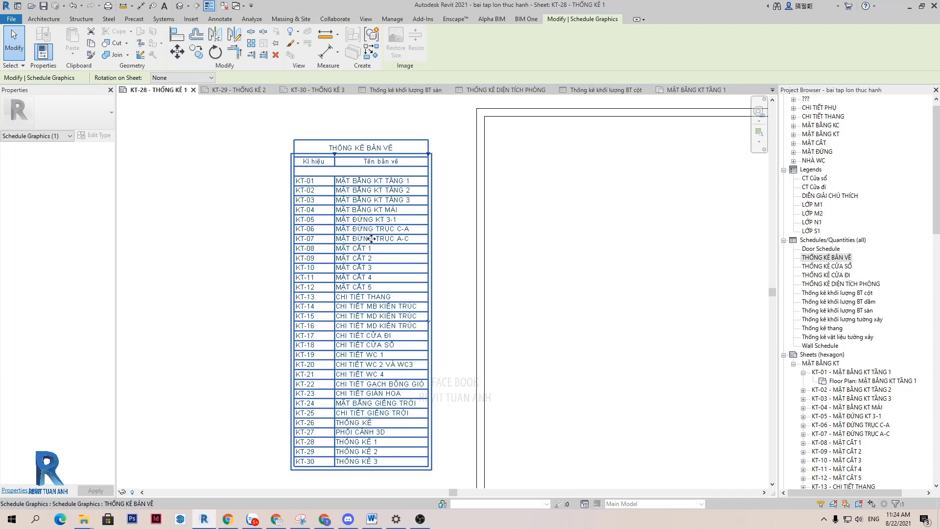
pyautogui.scroll(-1, 372, 238)
pyautogui.scroll(1, 415, 283)
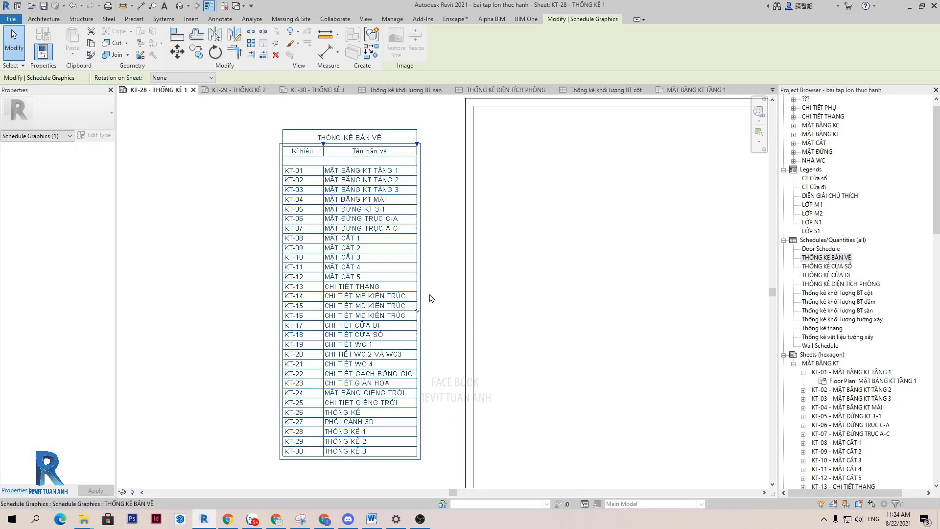
pyautogui.click(445, 260)
pyautogui.click(372, 205)
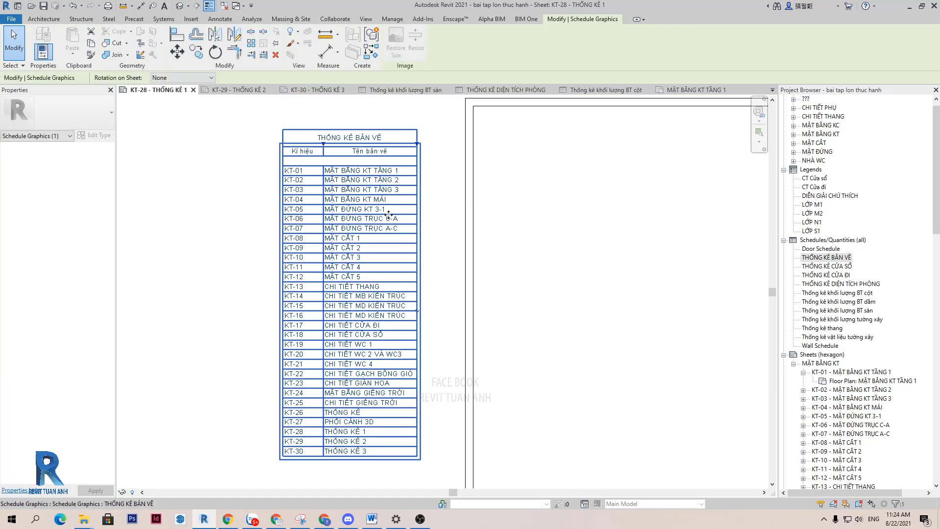
pyautogui.moveTo(373, 206); pyautogui.dragTo(384, 190)
pyautogui.click(221, 248)
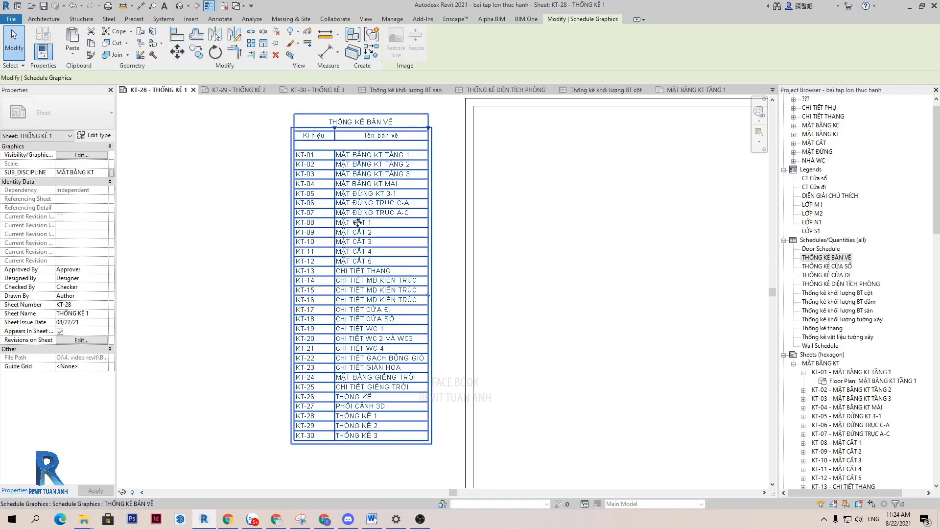
pyautogui.click(296, 219)
pyautogui.press('Delete')
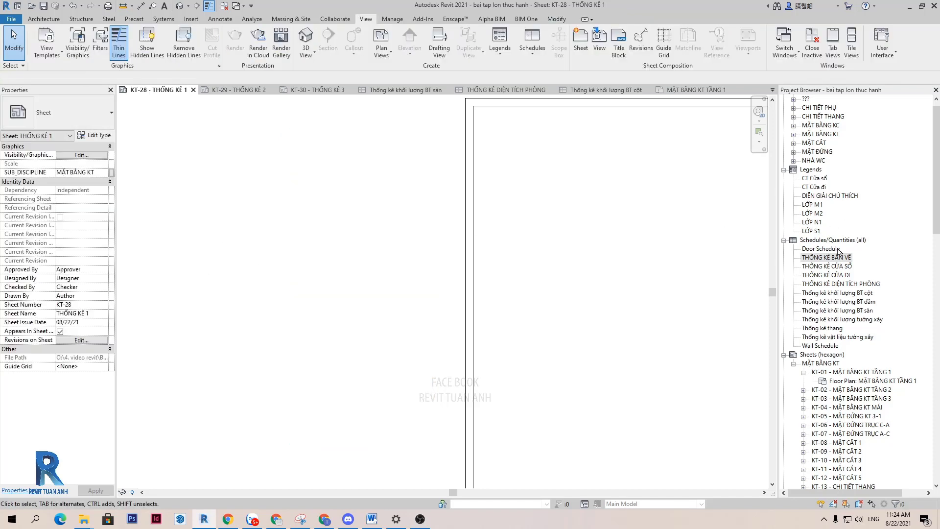
# Step: Reopen the THỐNG KÊ BẢN VẼ schedule view and toggle the Properties palette with Ctrl+1
pyautogui.doubleClick(836, 258)
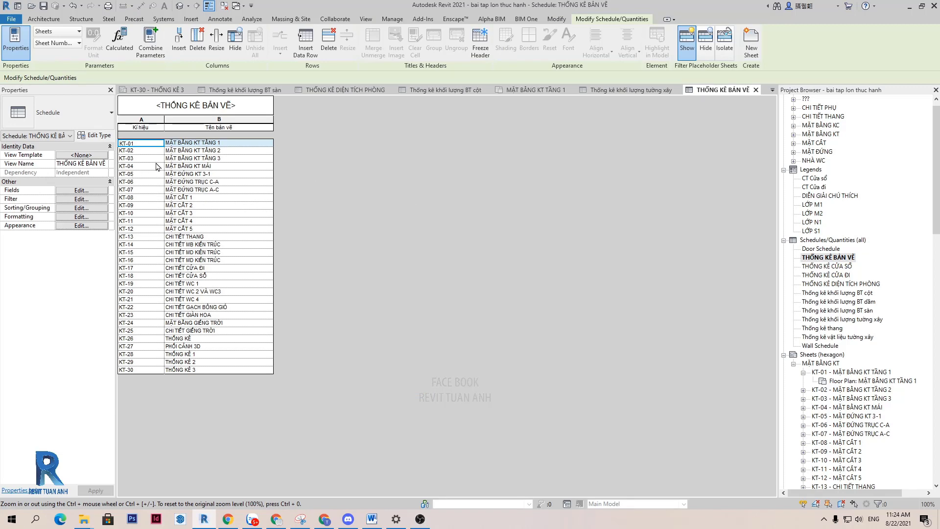
pyautogui.hotkey('ctrl', '1')
pyautogui.keyDown('ctrl'); pyautogui.moveTo(107, 116); pyautogui.dragTo(169, 456); pyautogui.keyUp('ctrl')
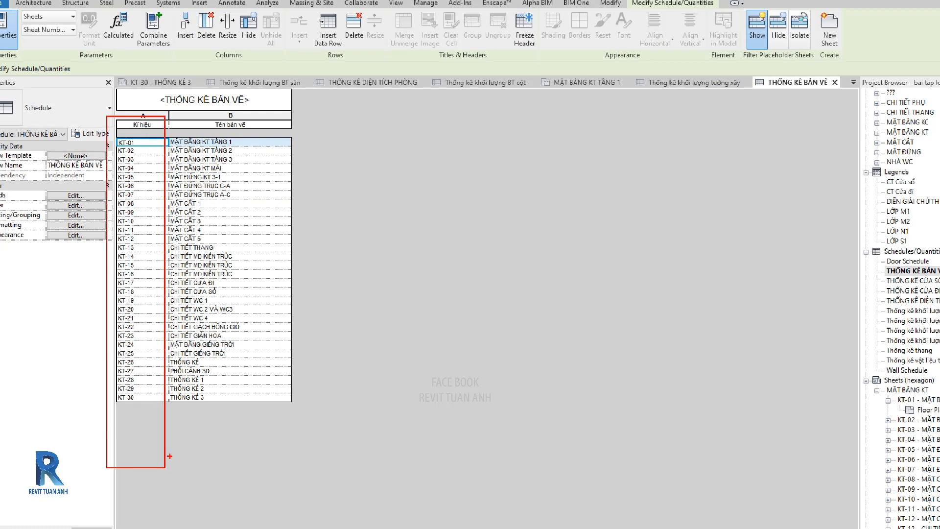
pyautogui.keyDown('ctrl'); pyautogui.moveTo(169, 128); pyautogui.dragTo(283, 406); pyautogui.keyUp('ctrl')
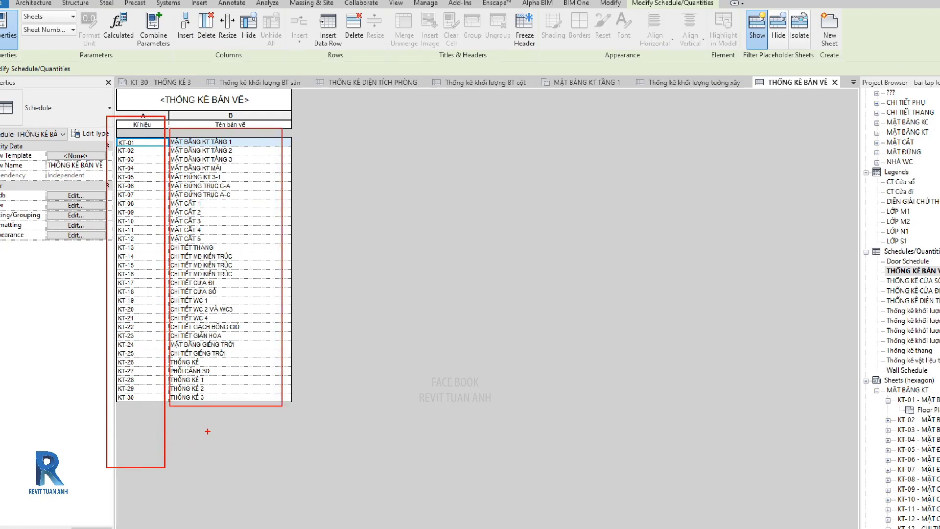
pyautogui.press('Escape')
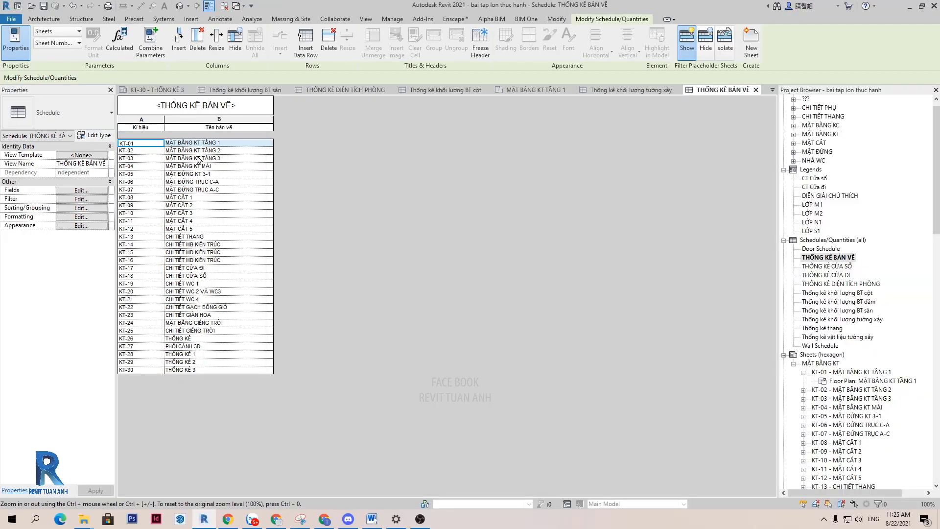
# Step: Duplicate the THỐNG KÊ BẢN VẼ schedule twice
pyautogui.click(835, 257)
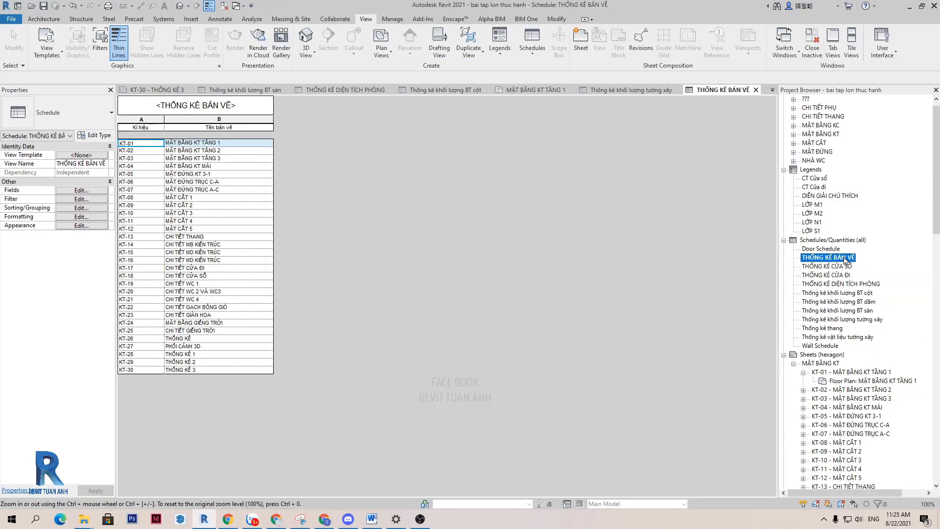
pyautogui.rightClick(842, 257)
pyautogui.click(730, 311)
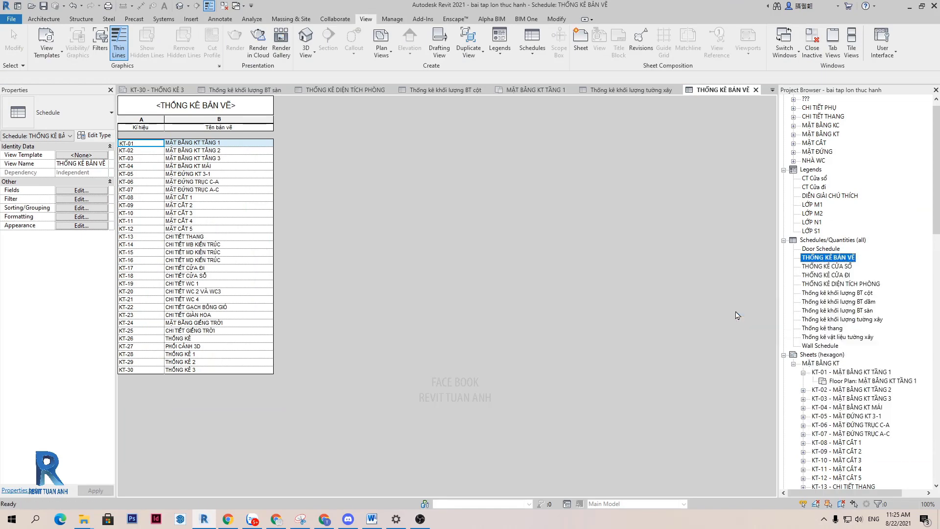
pyautogui.rightClick(837, 266)
pyautogui.click(742, 332)
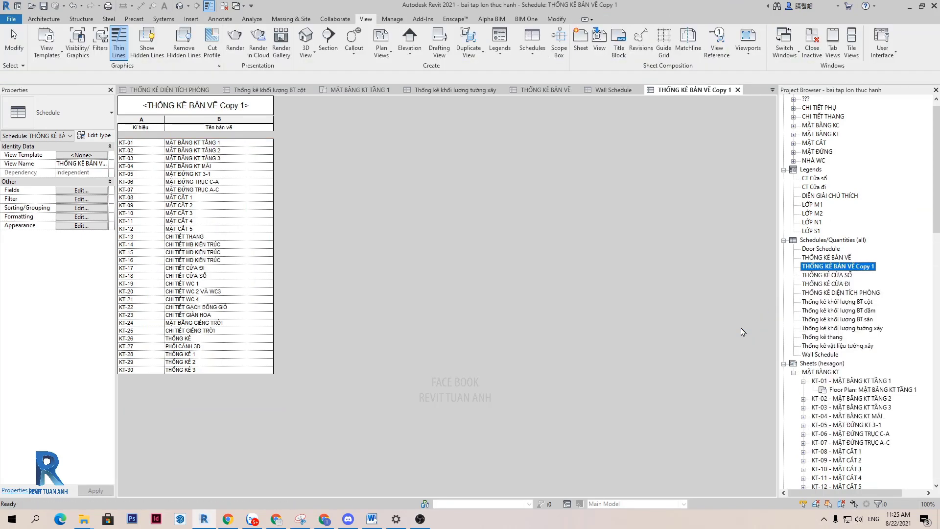
# Step: Rename the original THỐNG KÊ BẢN VẼ schedule to MB
pyautogui.click(840, 258)
pyautogui.rightClick(840, 259)
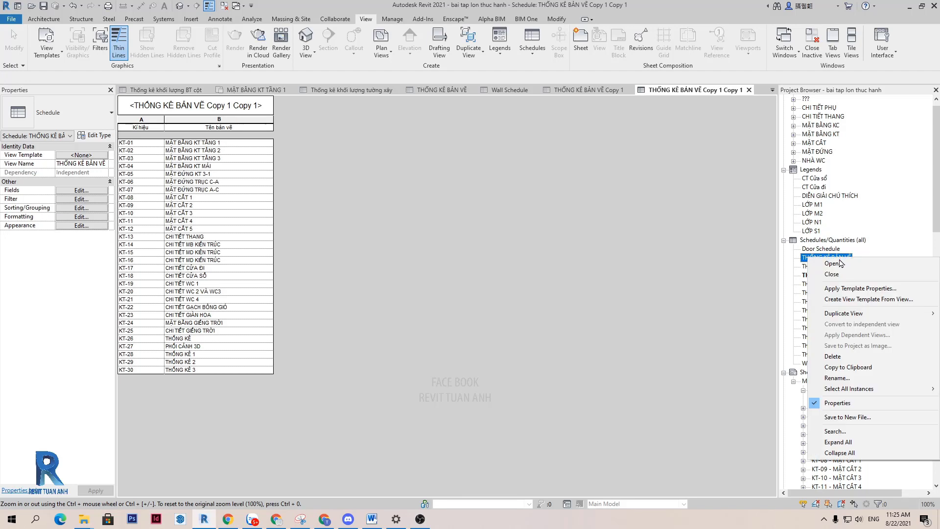
pyautogui.click(852, 380)
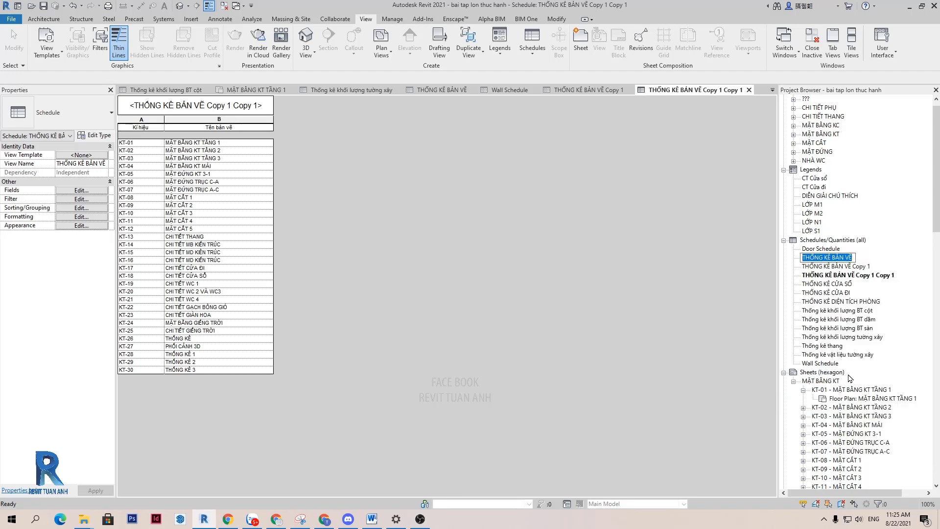
pyautogui.write('MB')
pyautogui.press('Return')
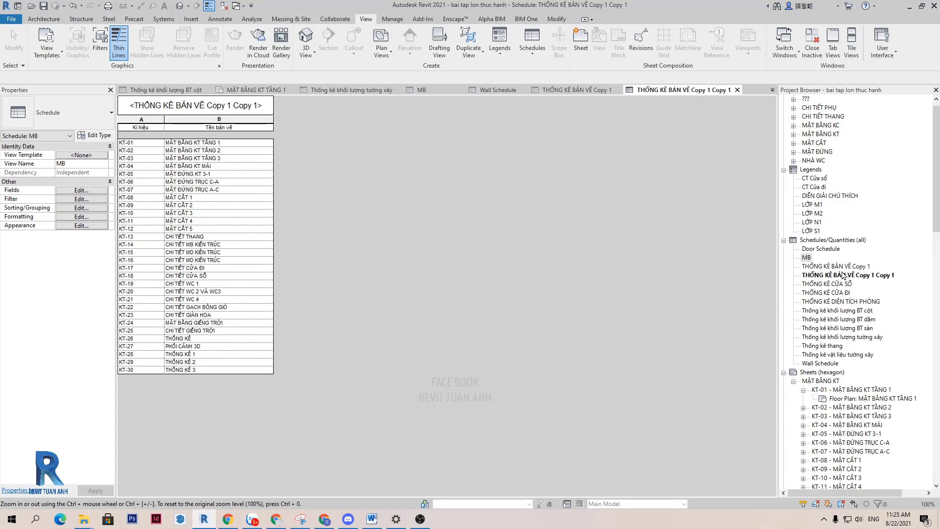
# Step: Rename the two schedule copies to MC and CT
pyautogui.rightClick(843, 267)
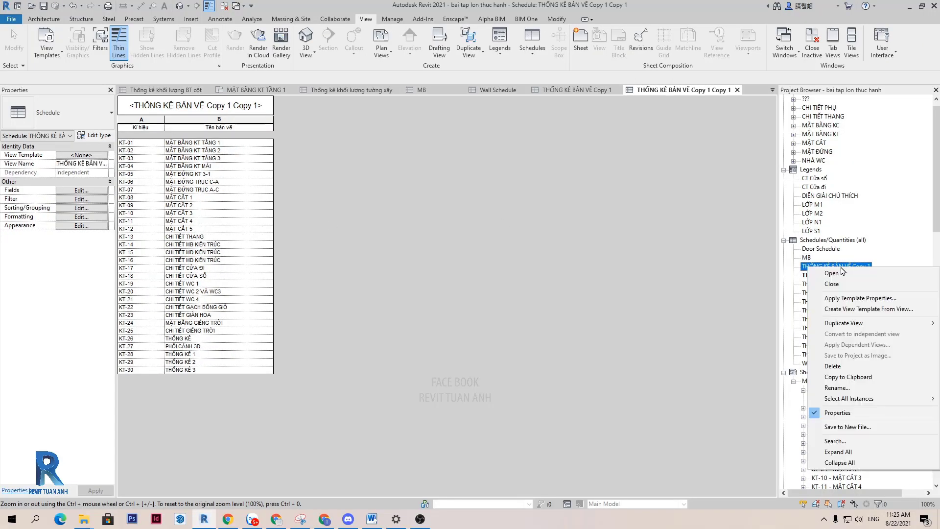
pyautogui.click(852, 390)
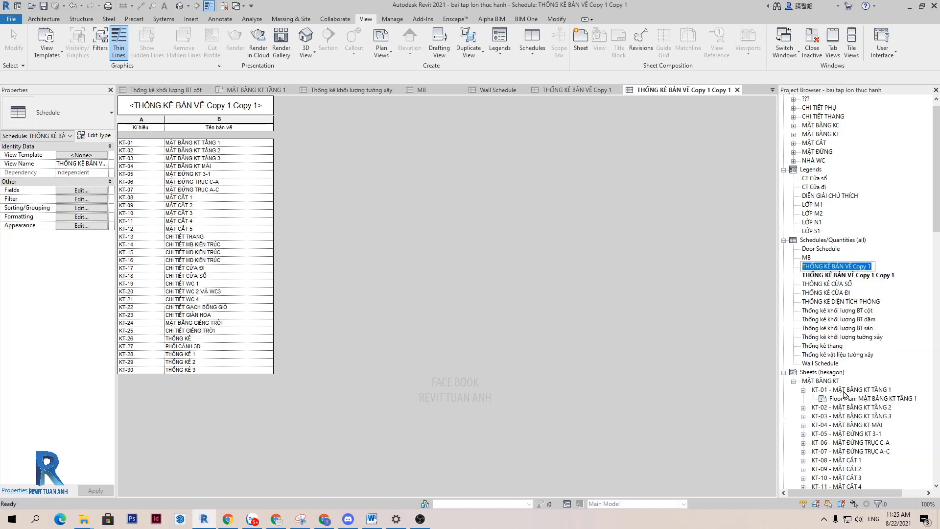
pyautogui.write('MC')
pyautogui.press('Return')
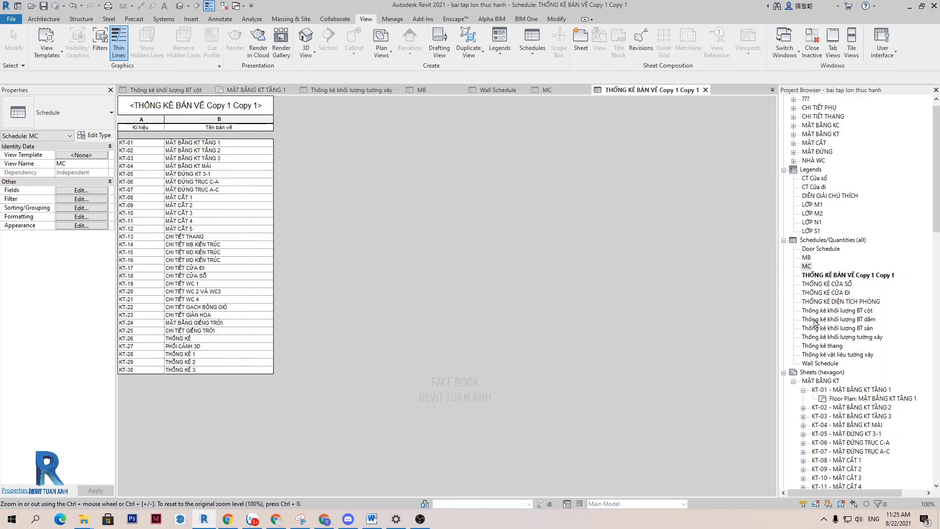
pyautogui.rightClick(861, 276)
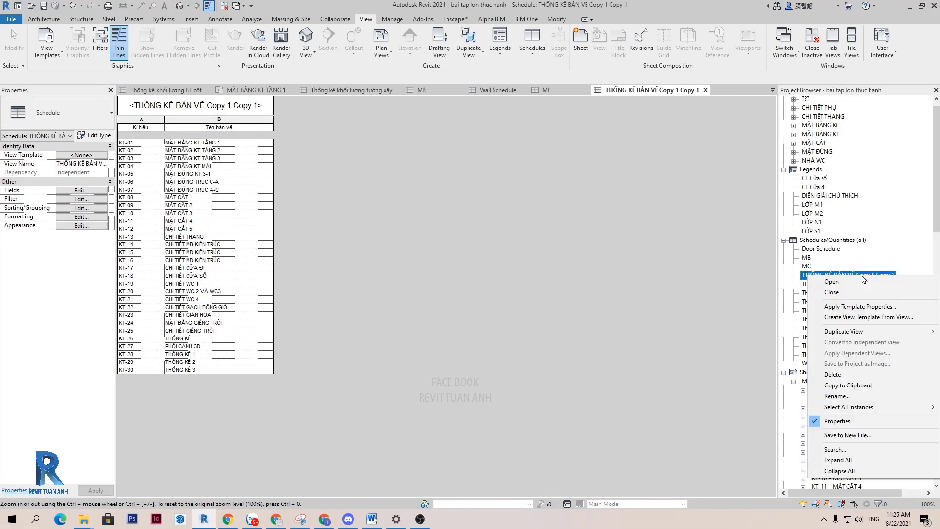
pyautogui.click(846, 397)
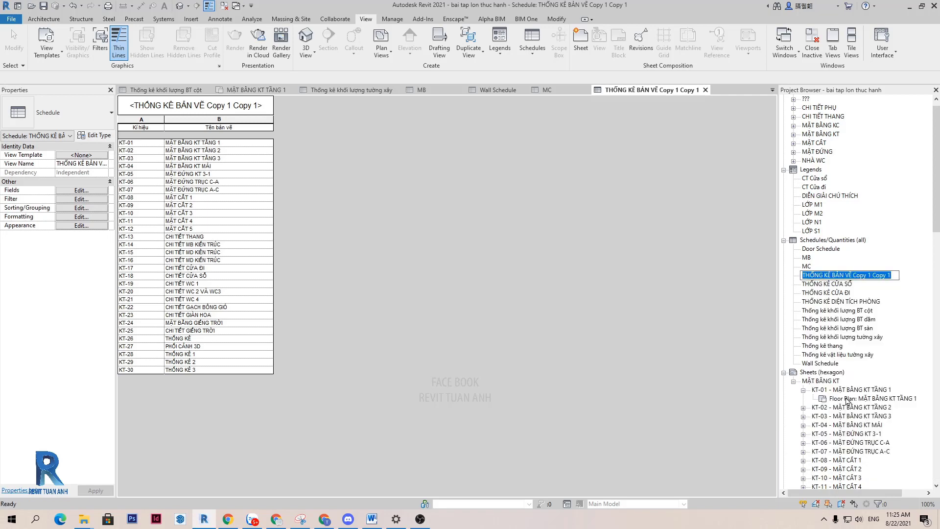
pyautogui.write('CT')
pyautogui.press('Return')
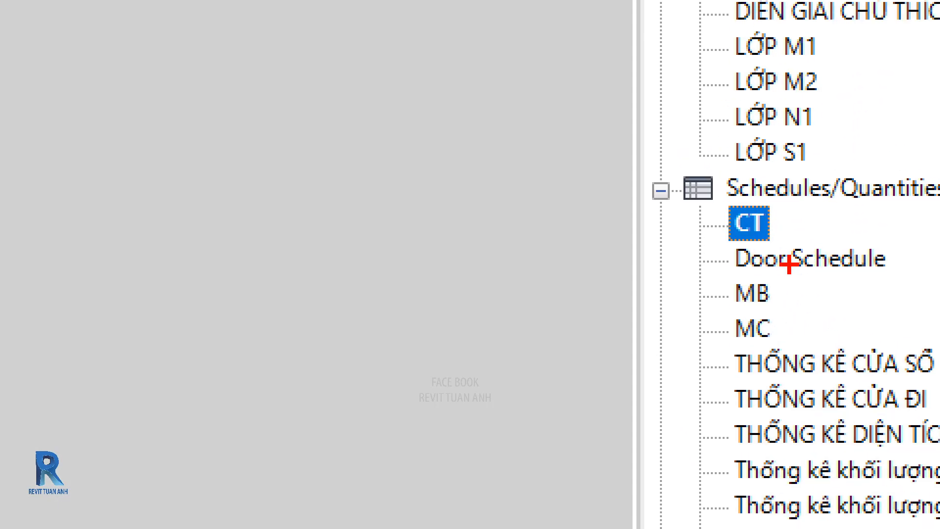
# Step: Widen the Project Browser panel and open the MB schedule
pyautogui.moveTo(803, 234); pyautogui.dragTo(839, 228)
pyautogui.moveTo(808, 294); pyautogui.dragTo(846, 294)
pyautogui.moveTo(810, 342); pyautogui.dragTo(855, 343)
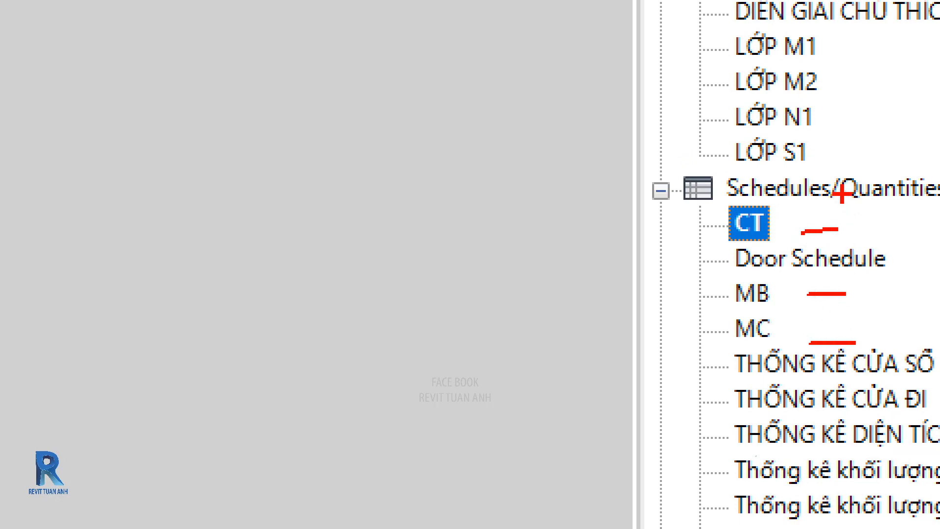
pyautogui.moveTo(834, 184); pyautogui.dragTo(879, 372)
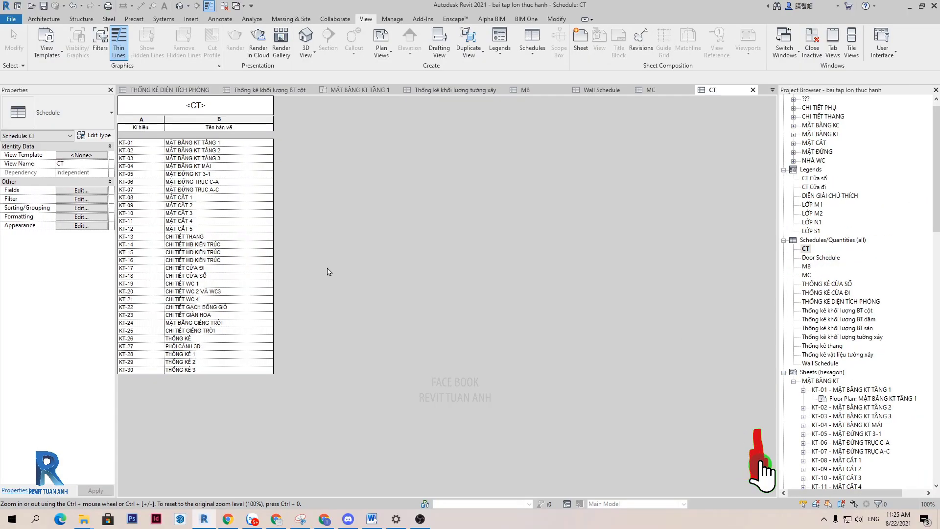
pyautogui.click(806, 266)
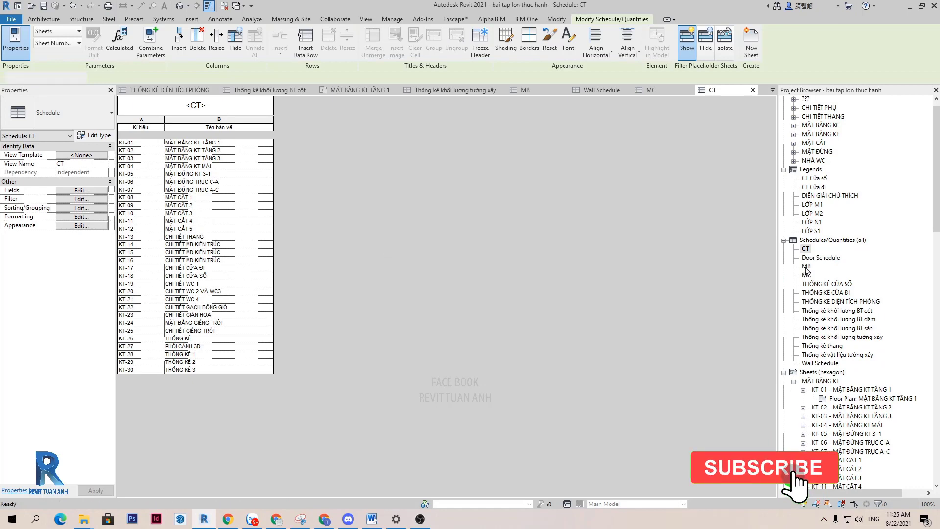
pyautogui.doubleClick(806, 267)
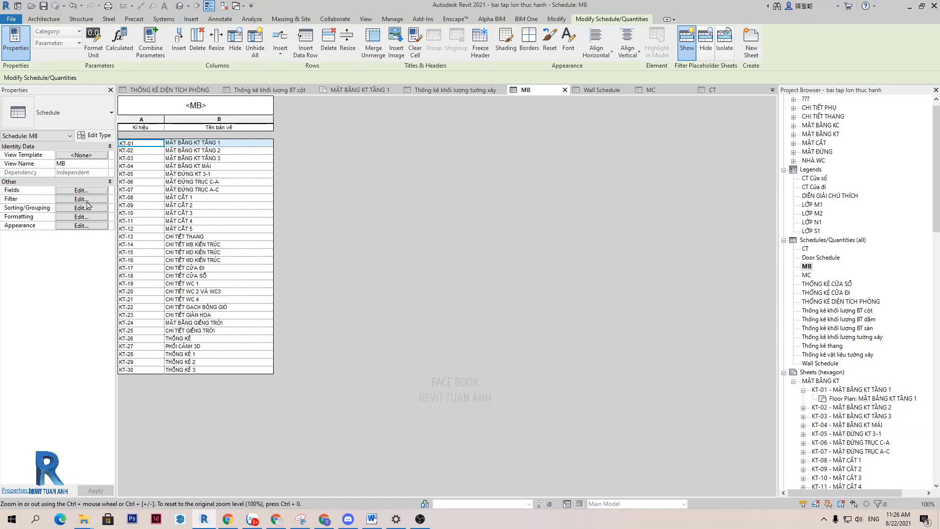
# Step: Filter MB by Sheet Name begins with MẶT BẰNG
pyautogui.click(88, 201)
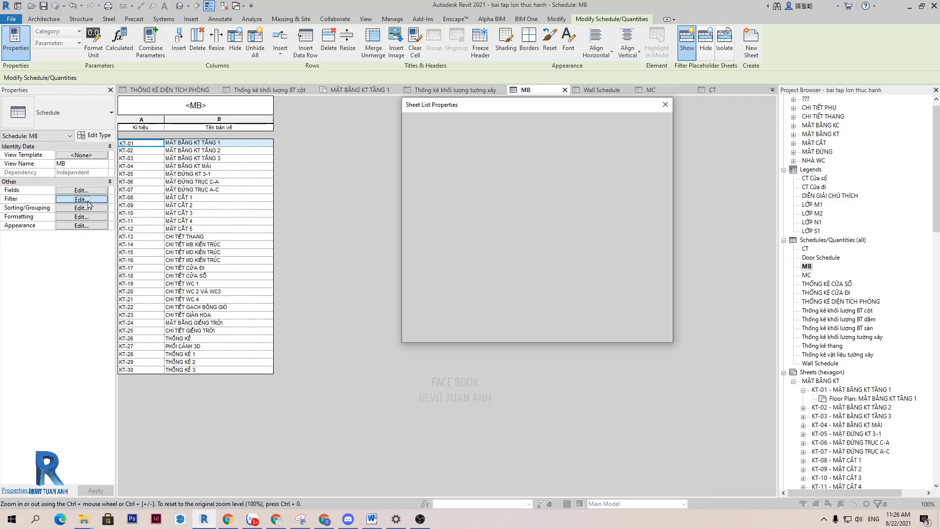
pyautogui.moveTo(513, 112); pyautogui.dragTo(499, 115)
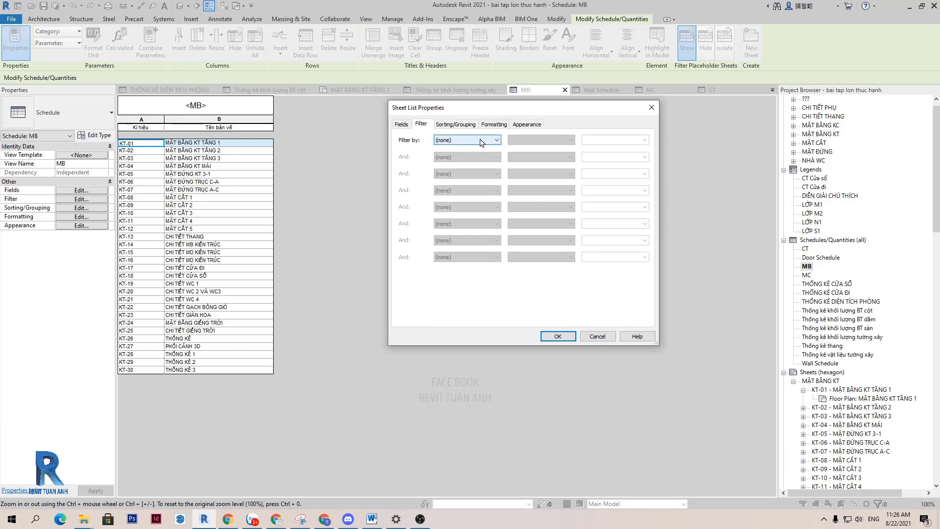
pyautogui.click(464, 141)
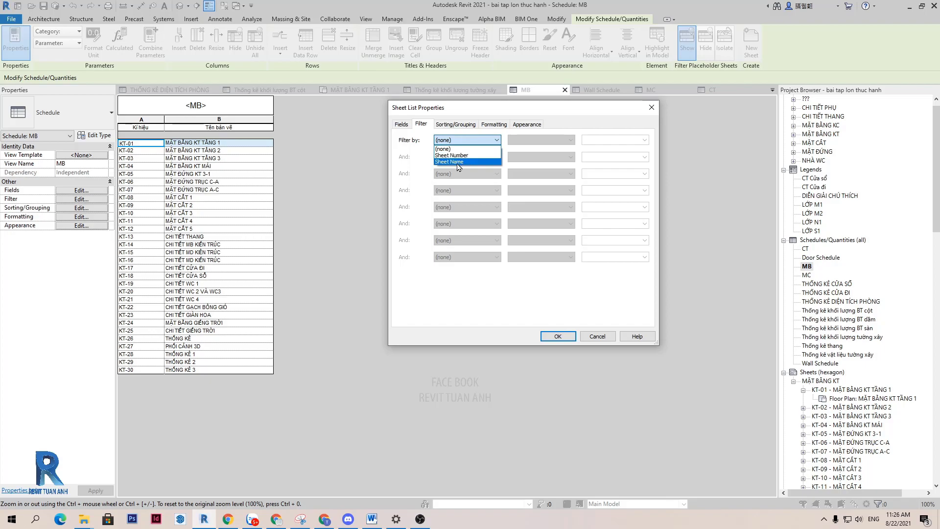
pyautogui.click(458, 161)
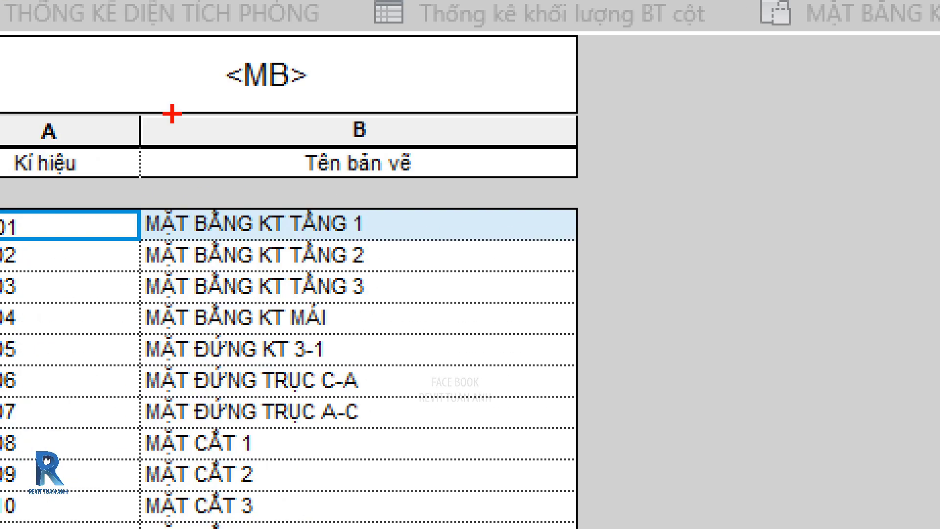
pyautogui.moveTo(200, 113)
pyautogui.keyDown('ctrl'); pyautogui.mouseDown()
pyautogui.moveTo(252, 156)
pyautogui.moveTo(267, 154)
pyautogui.mouseUp(); pyautogui.keyUp('ctrl')
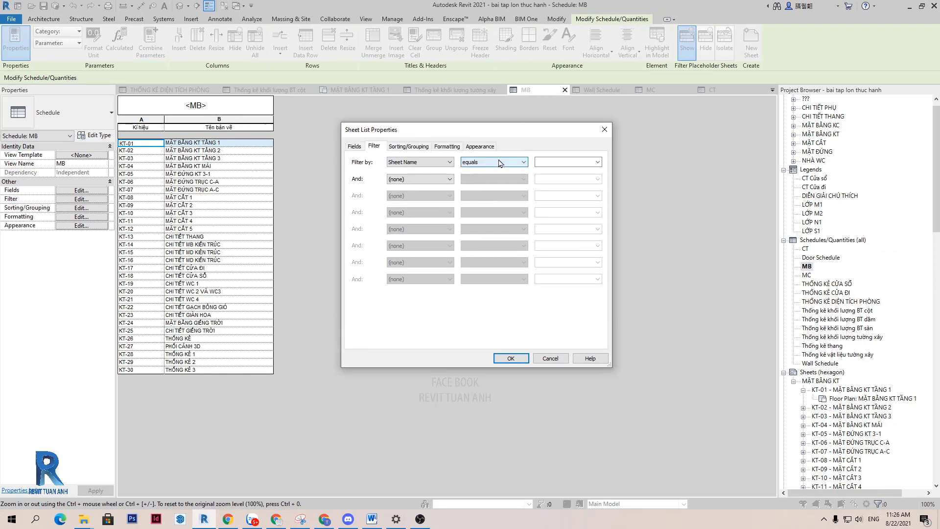
pyautogui.click(500, 163)
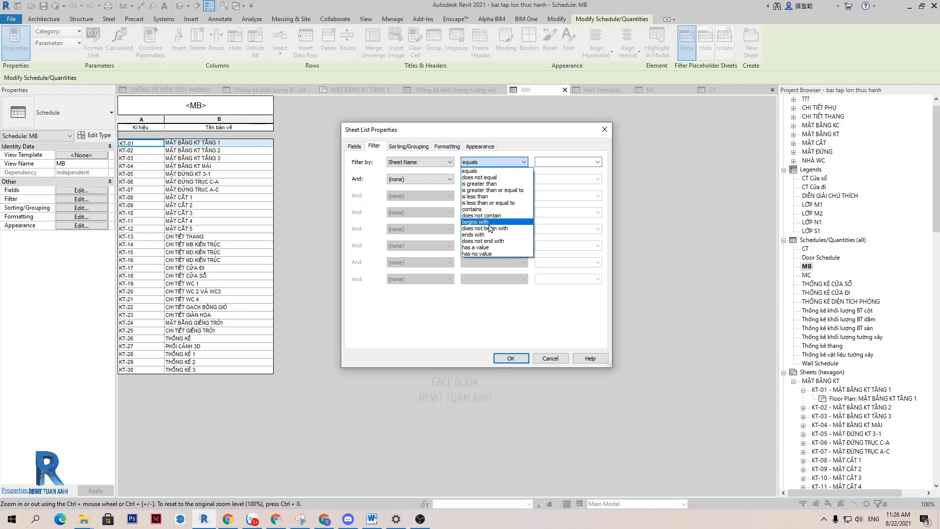
pyautogui.click(487, 223)
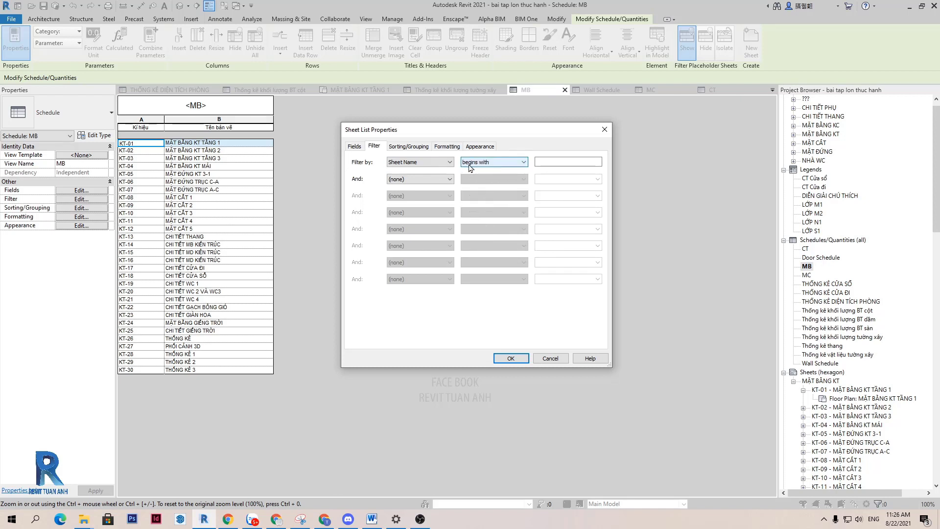
pyautogui.click(564, 162)
pyautogui.write('MẶT BẰNG')
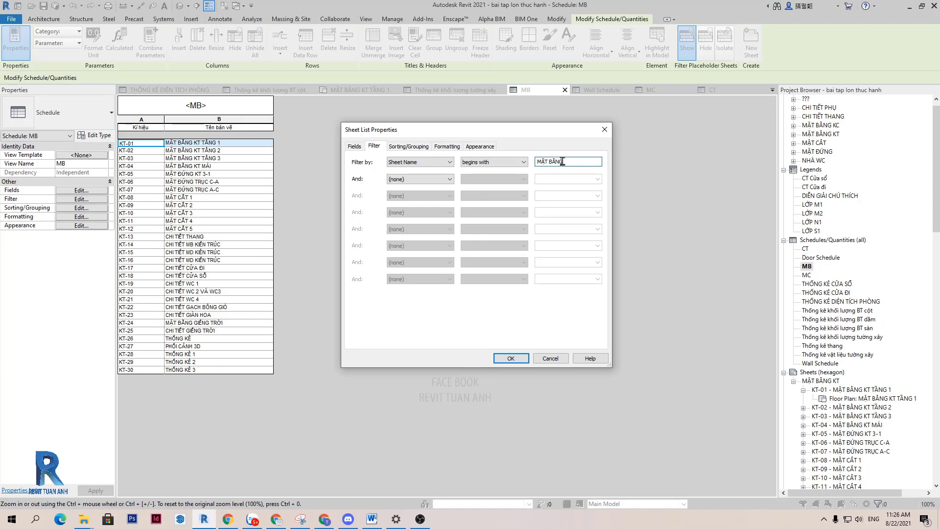
pyautogui.click(511, 358)
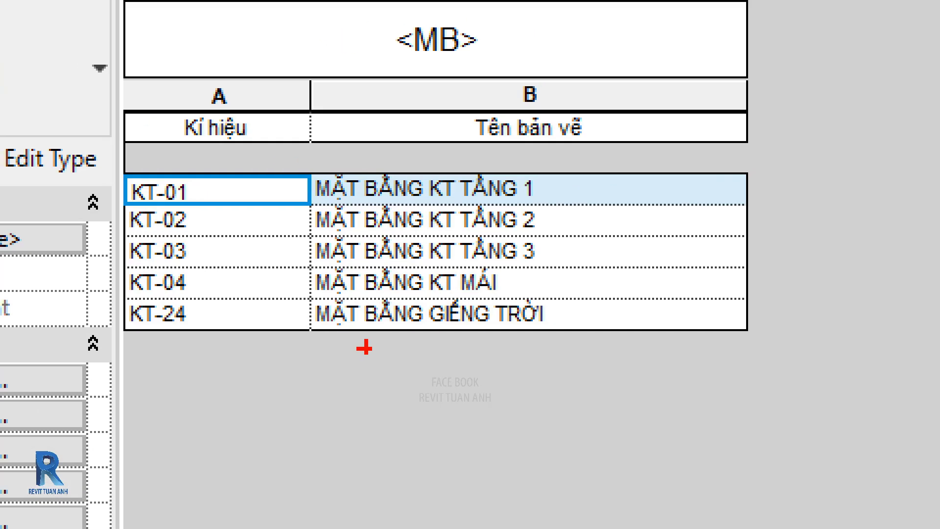
# Step: Drag across rows of the filtered MB schedule
pyautogui.moveTo(344, 198); pyautogui.dragTo(448, 194)
pyautogui.moveTo(358, 234); pyautogui.dragTo(444, 228)
pyautogui.moveTo(359, 258); pyautogui.dragTo(413, 258)
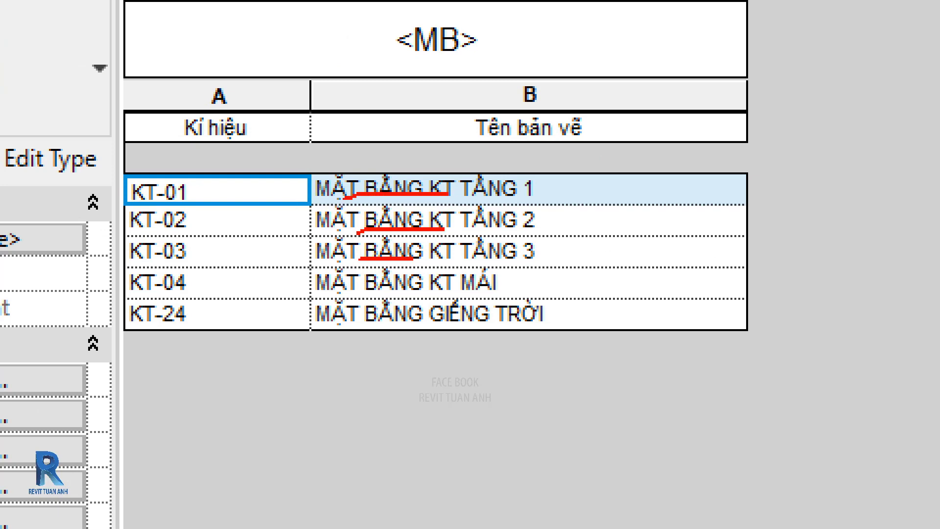
pyautogui.moveTo(365, 294); pyautogui.dragTo(410, 290)
pyautogui.moveTo(359, 338); pyautogui.dragTo(425, 336)
pyautogui.moveTo(655, 199); pyautogui.dragTo(713, 227)
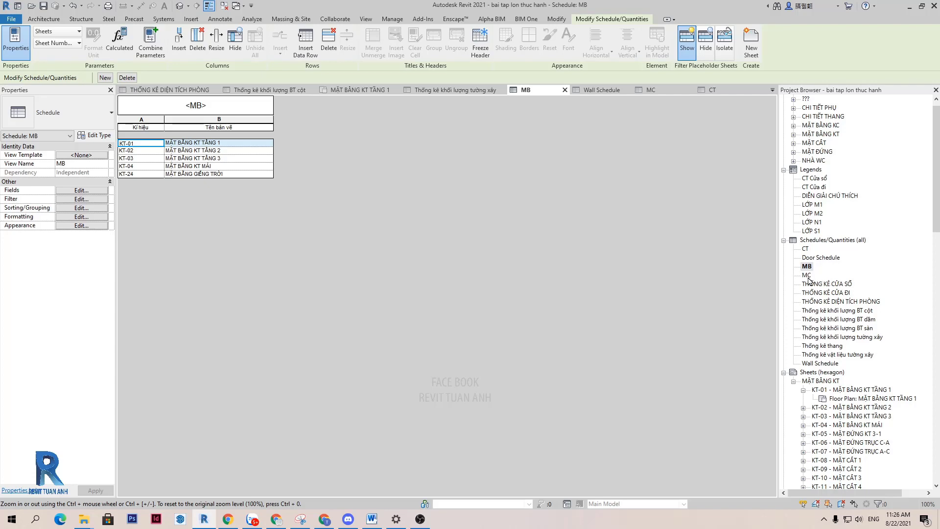
# Step: Filter the MC schedule to Sheet Name begins with MẶT CẮT
pyautogui.doubleClick(807, 275)
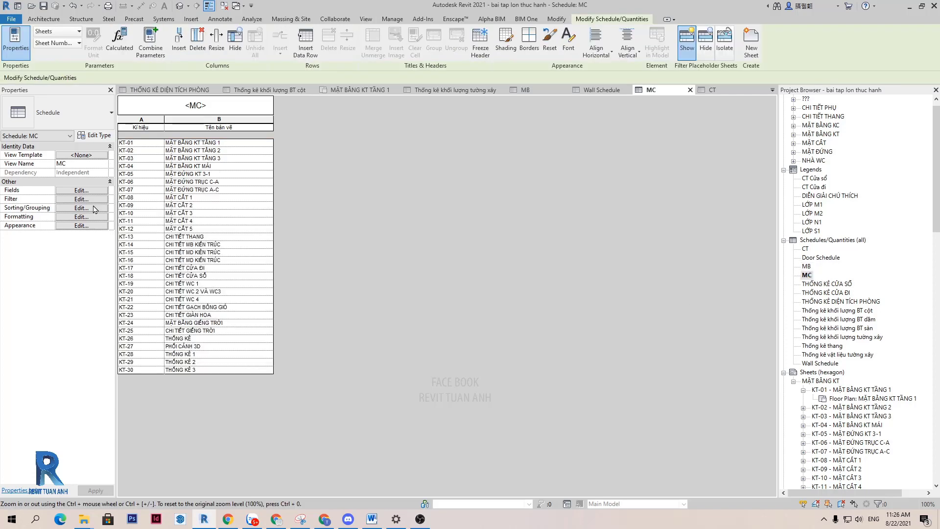
pyautogui.click(88, 202)
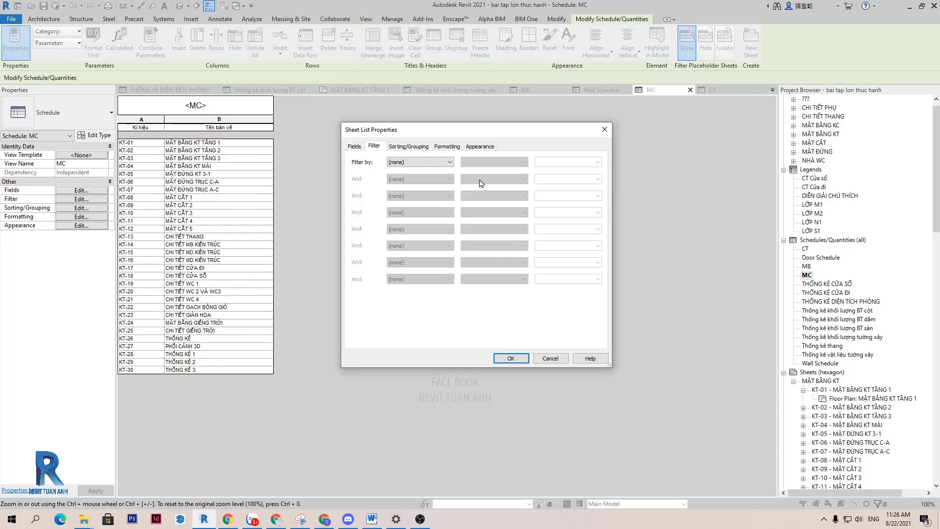
pyautogui.click(412, 165)
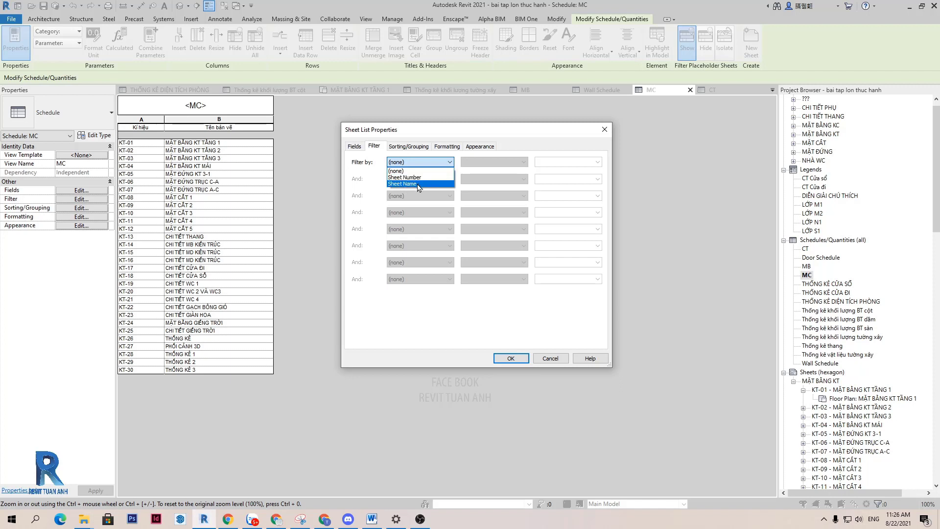
pyautogui.click(420, 186)
pyautogui.click(508, 167)
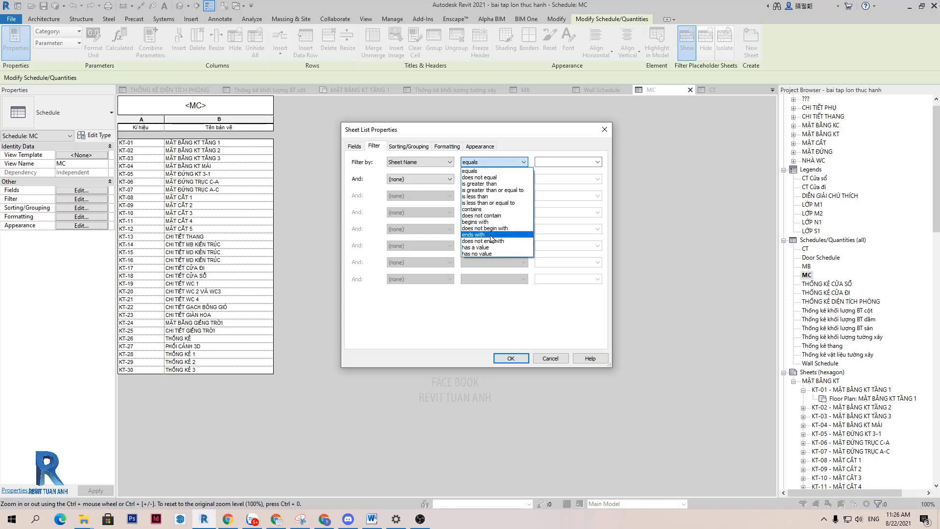
pyautogui.click(489, 222)
pyautogui.write('MẶT CẮT')
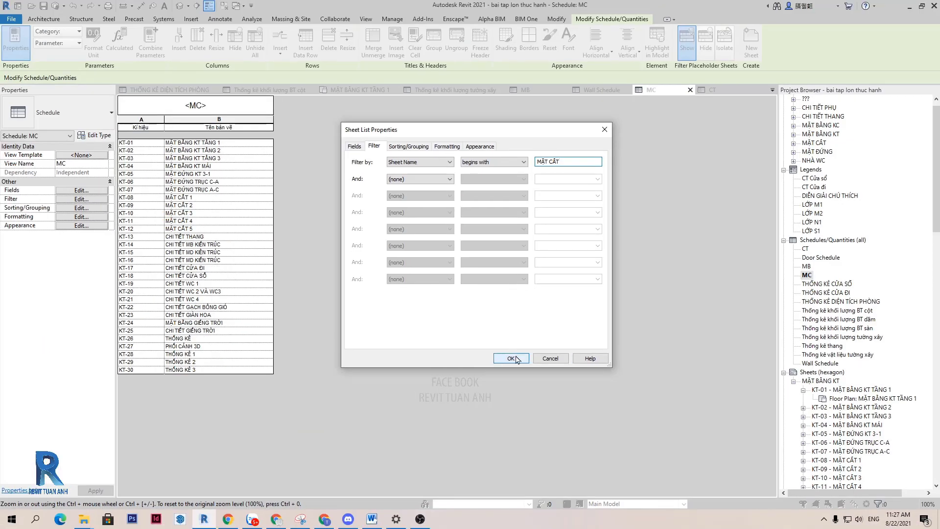
pyautogui.click(512, 358)
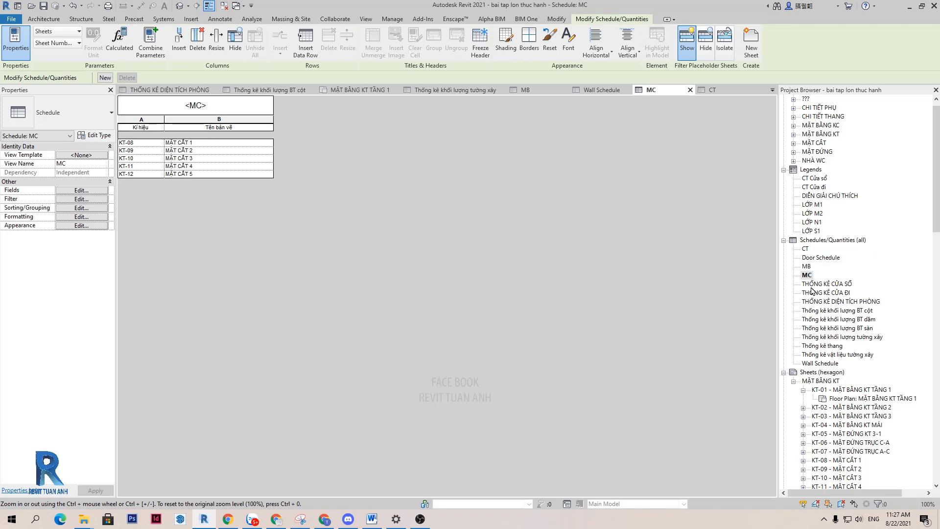
# Step: Filter the CT schedule to Sheet Name begins with CHI TIẾT
pyautogui.doubleClick(806, 249)
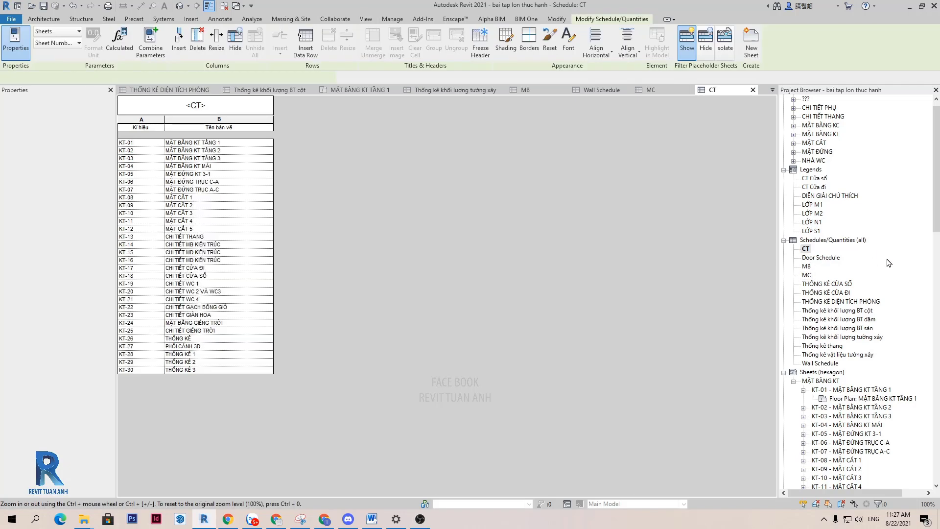
pyautogui.click(89, 196)
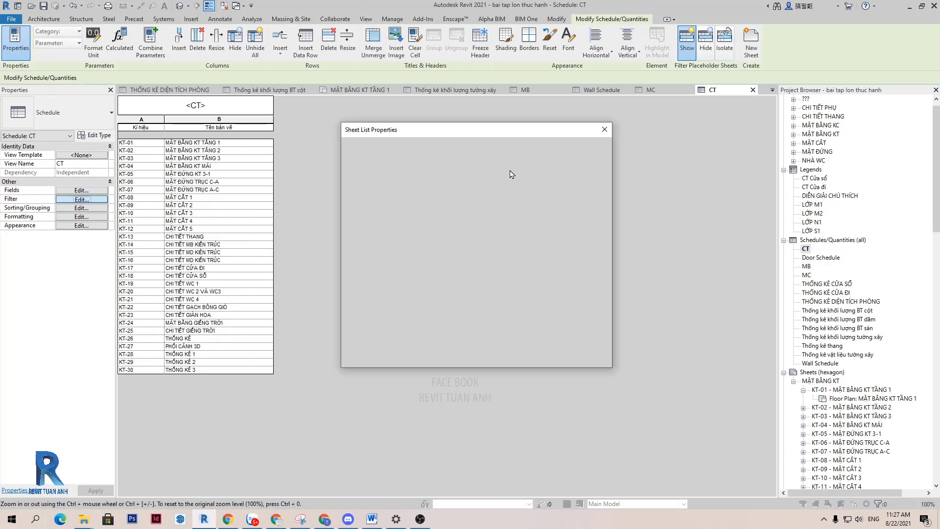
pyautogui.click(421, 162)
pyautogui.click(412, 179)
pyautogui.click(493, 163)
pyautogui.click(490, 223)
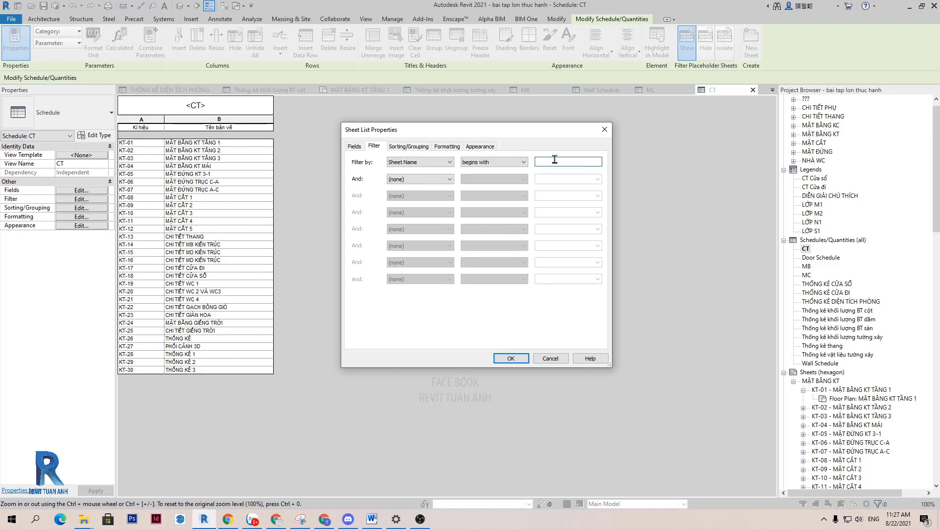
pyautogui.write('CHI TIẾT')
pyautogui.click(511, 358)
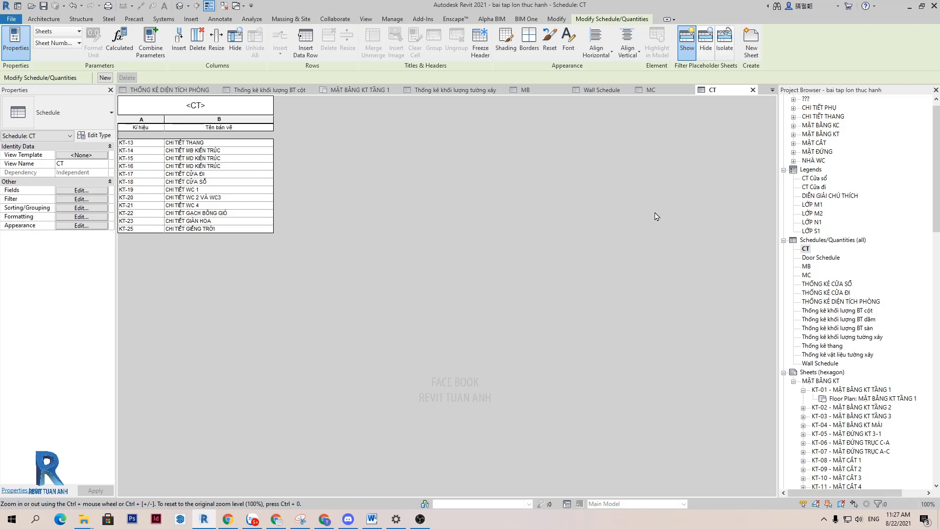
# Step: Place the CT schedule at the top left of sheet KT-28 and MB below it
pyautogui.scroll(-10, 920, 260)
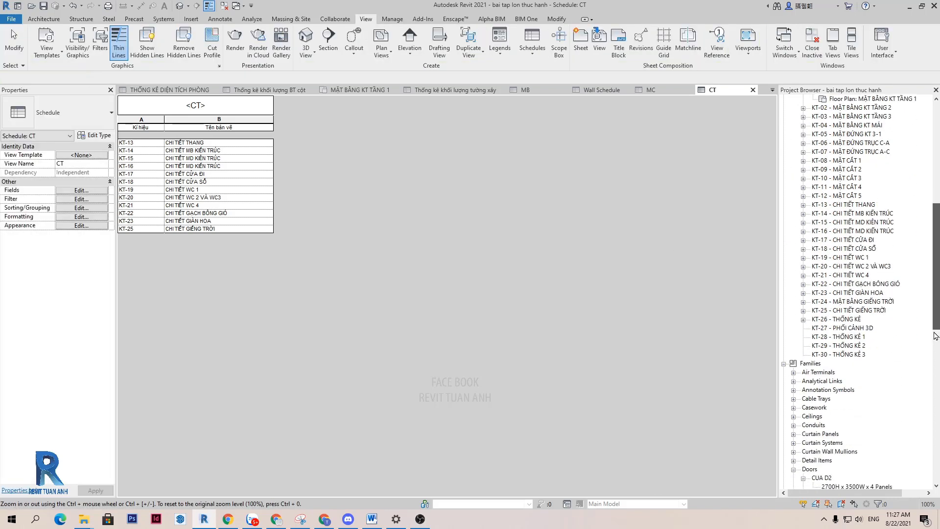
pyautogui.doubleClick(858, 293)
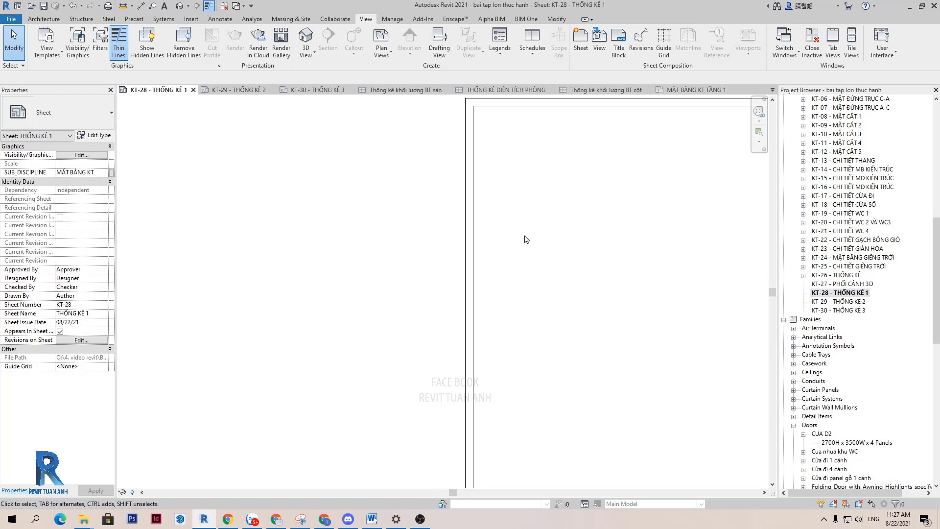
pyautogui.scroll(-3, 509, 245)
pyautogui.moveTo(936, 279); pyautogui.dragTo(935, 165)
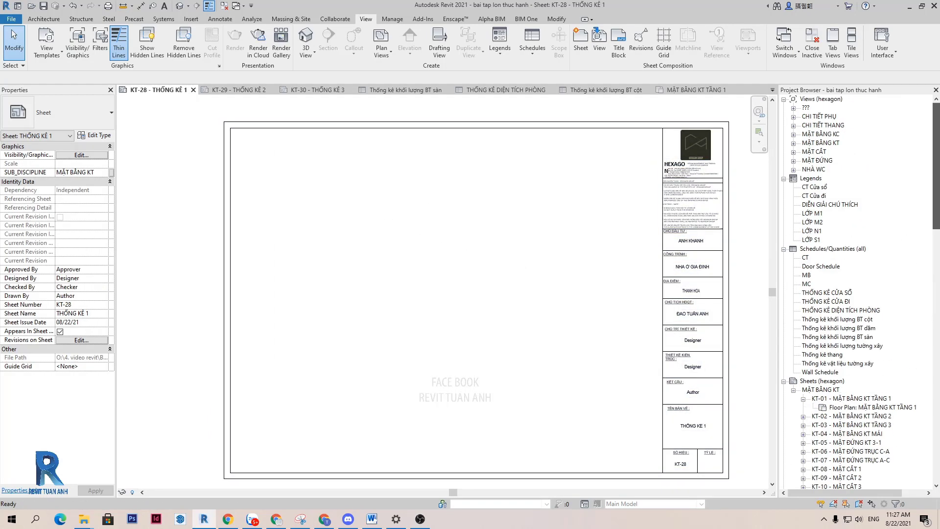
pyautogui.moveTo(805, 257); pyautogui.dragTo(295, 212)
pyautogui.click(295, 212)
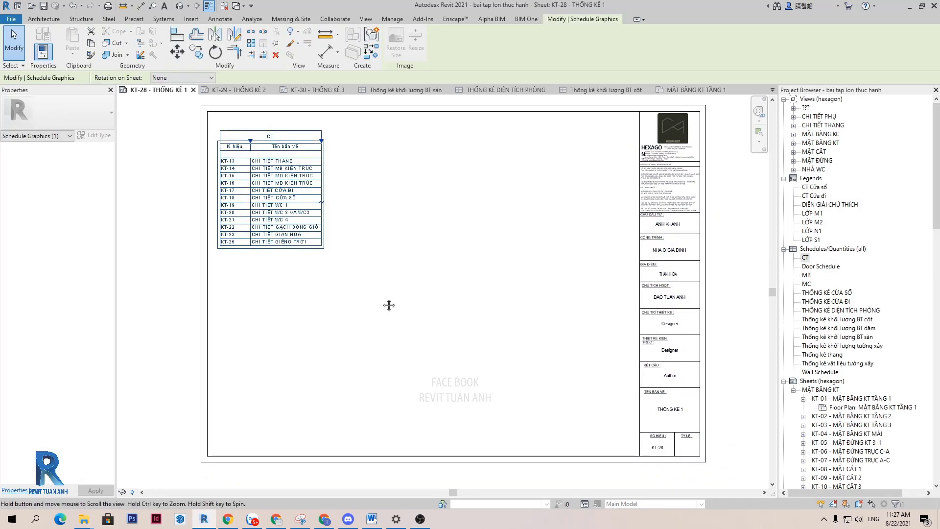
pyautogui.scroll(-1, 860, 266)
pyautogui.moveTo(807, 266); pyautogui.dragTo(264, 310)
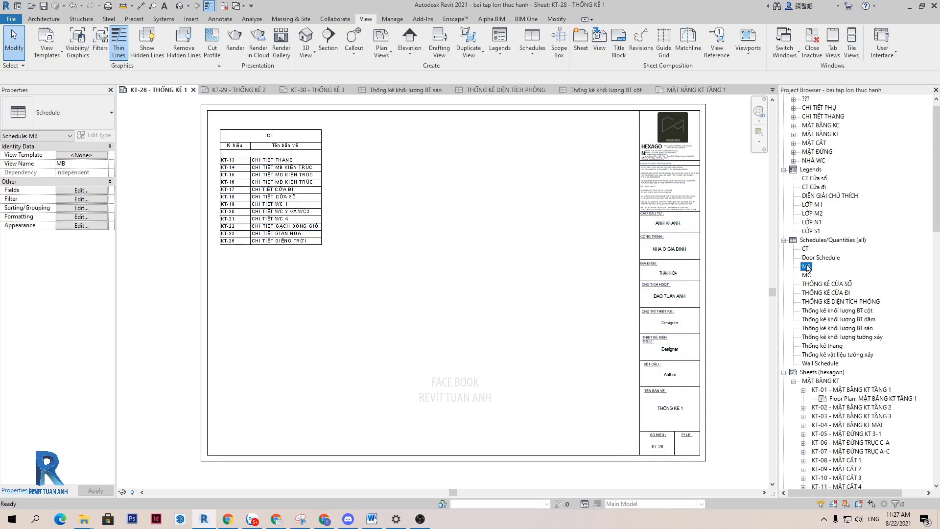
pyautogui.click(275, 295)
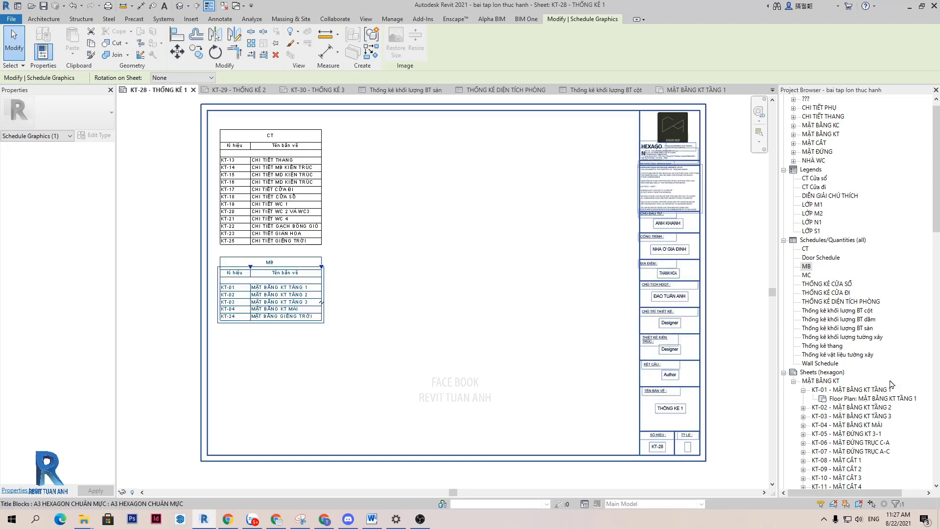
# Step: Open sheet KT-29 - THỐNG KÊ 2 and place the MC schedule near its top-left
pyautogui.moveTo(935, 230); pyautogui.dragTo(939, 324)
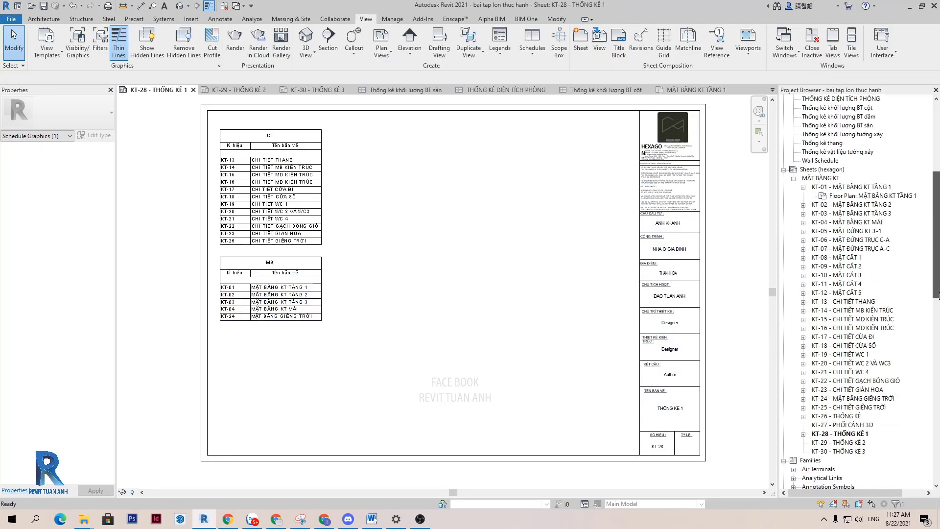
pyautogui.doubleClick(852, 354)
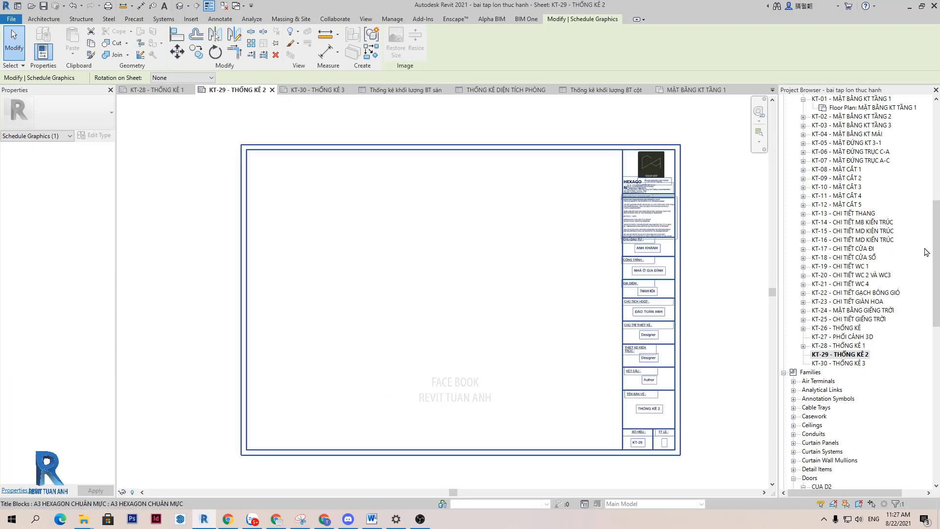
pyautogui.moveTo(936, 260); pyautogui.dragTo(936, 182)
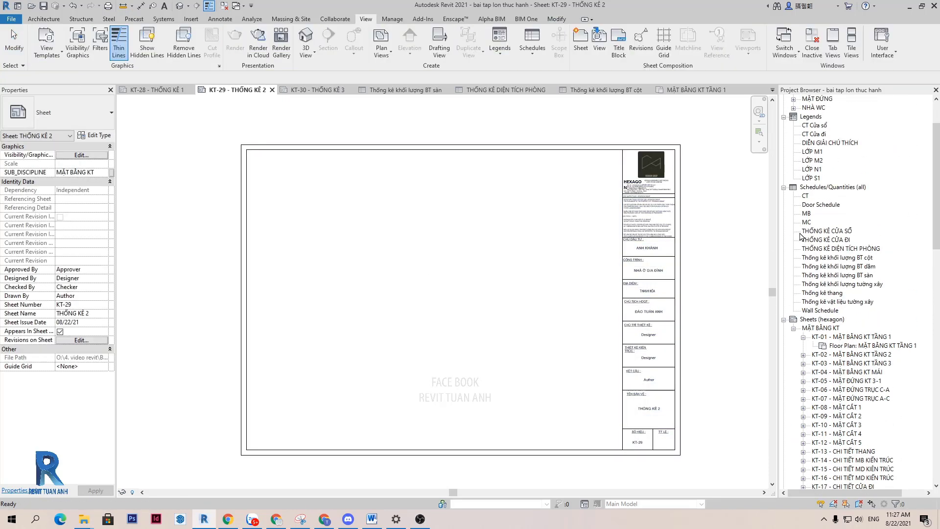
pyautogui.moveTo(806, 222); pyautogui.dragTo(293, 269)
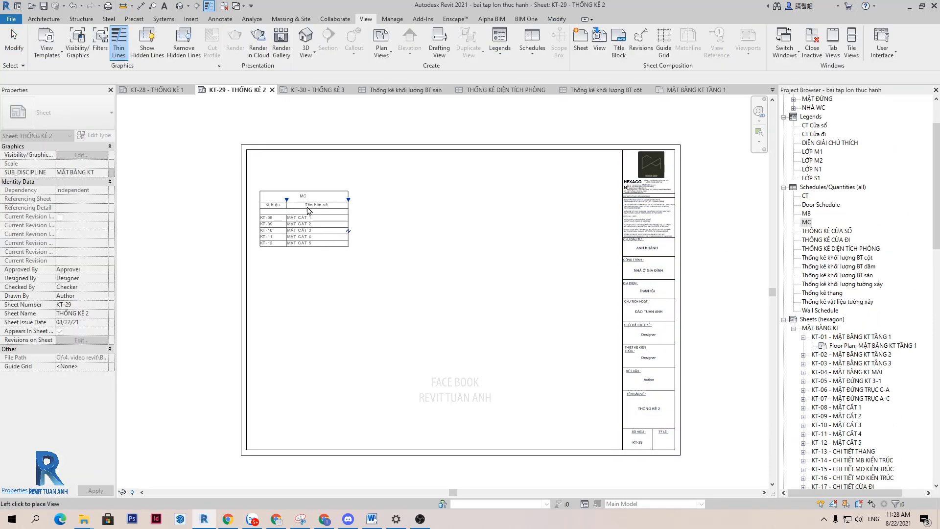
pyautogui.click(256, 162)
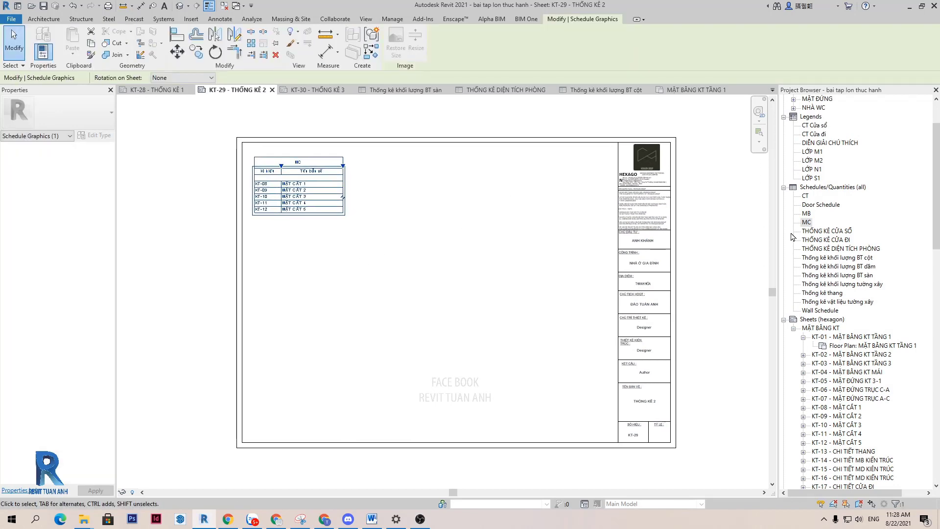
pyautogui.click(807, 196)
pyautogui.click(806, 222)
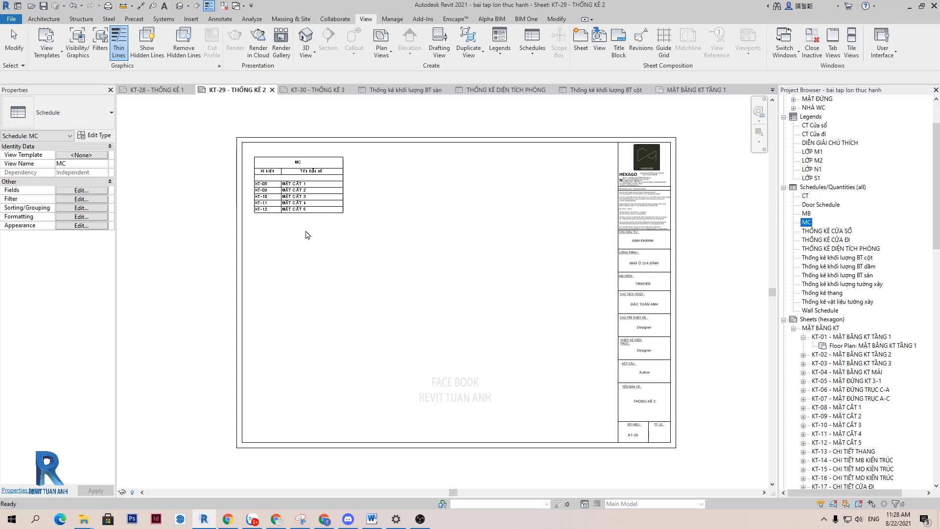
pyautogui.scroll(-1, 315, 234)
pyautogui.scroll(1, 324, 230)
pyautogui.scroll(1, 326, 215)
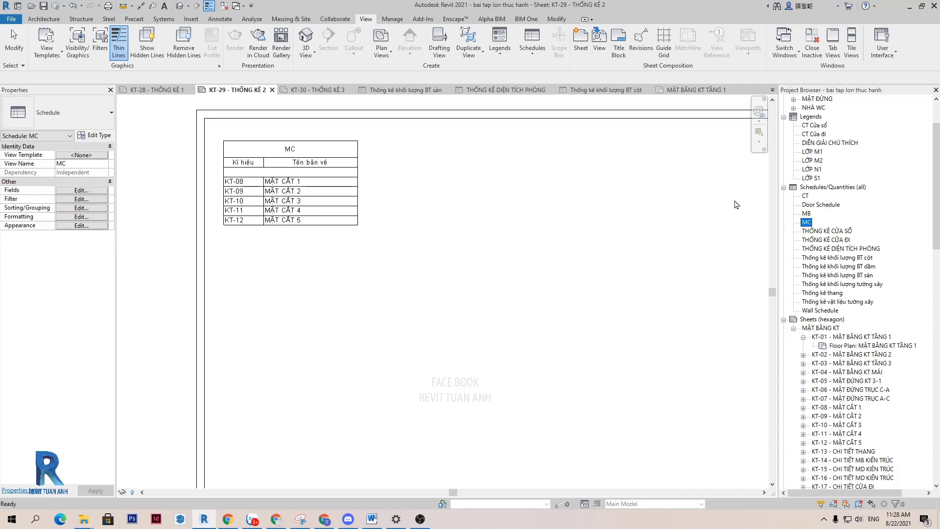
# Step: Rename the CT schedule to KT01-10 and the MB schedule to KT 10-20
pyautogui.rightClick(806, 197)
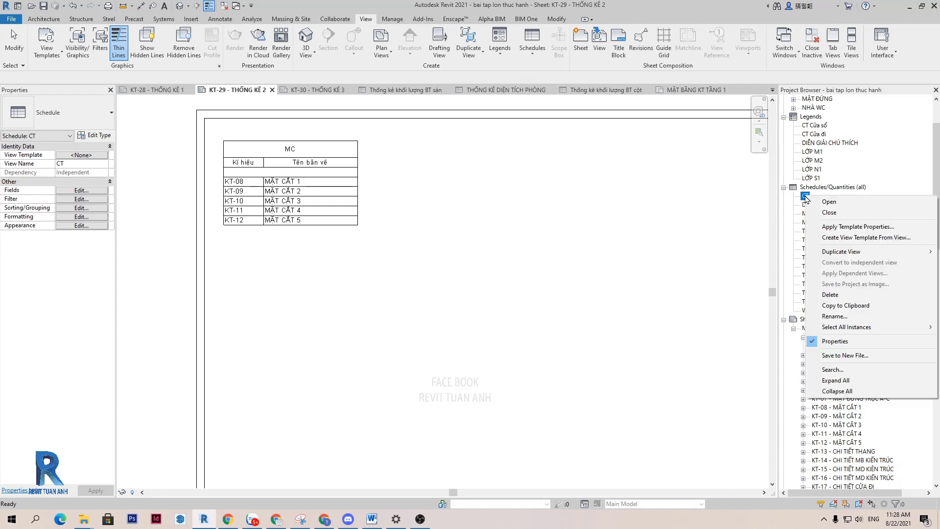
pyautogui.click(847, 319)
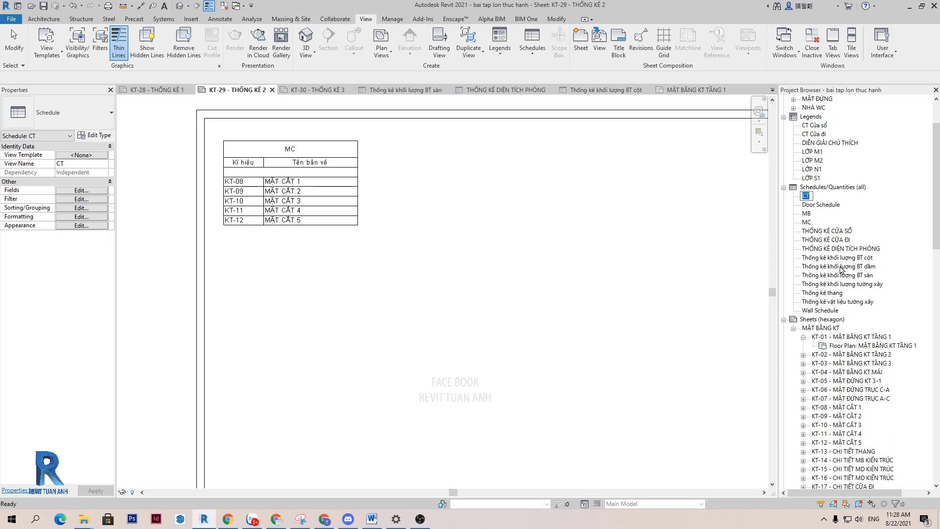
pyautogui.write('KT0')
pyautogui.write('1-10')
pyautogui.press('Return')
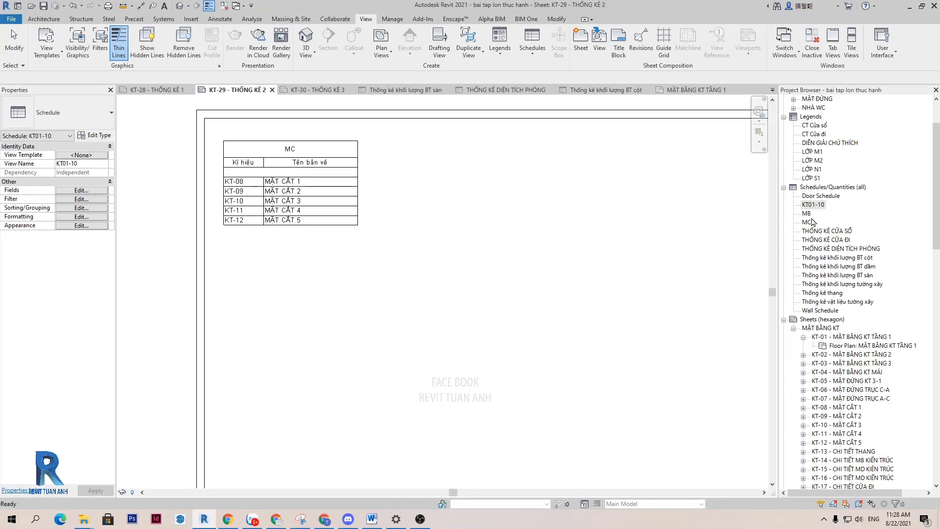
pyautogui.rightClick(806, 213)
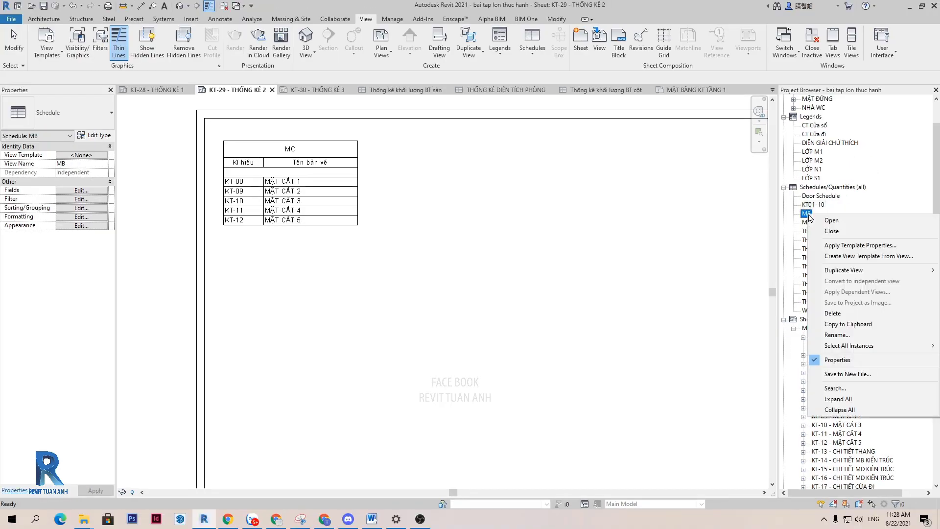
pyautogui.click(846, 337)
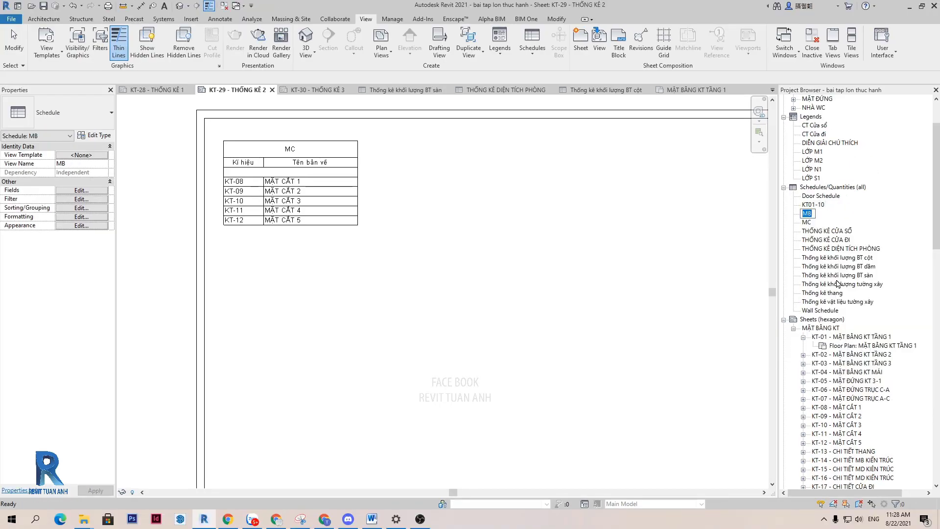
pyautogui.write('KT 10-20')
pyautogui.press('Return')
# Step: Rename the MC schedule to KT 20 -END and select KT01-10
pyautogui.rightClick(813, 224)
pyautogui.click(849, 351)
pyautogui.write('KT 20 -')
pyautogui.write('END')
pyautogui.press('Return')
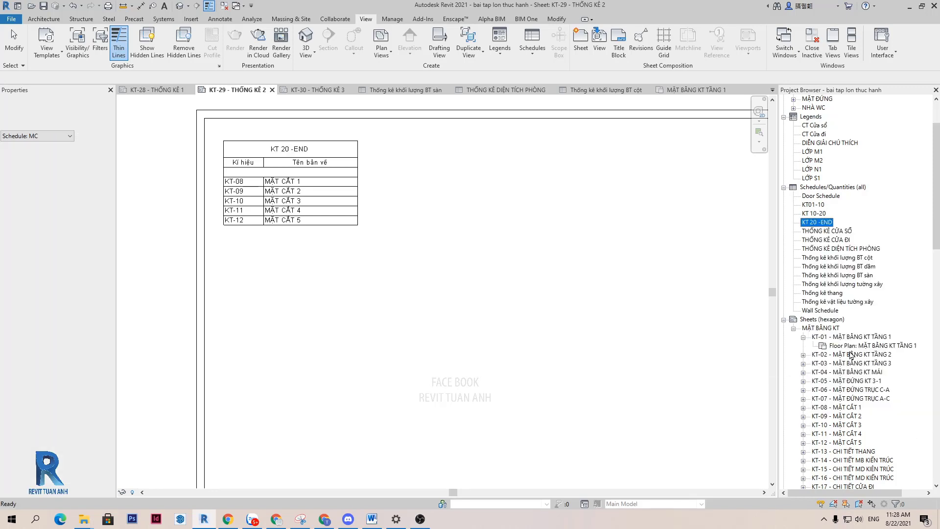
pyautogui.click(814, 213)
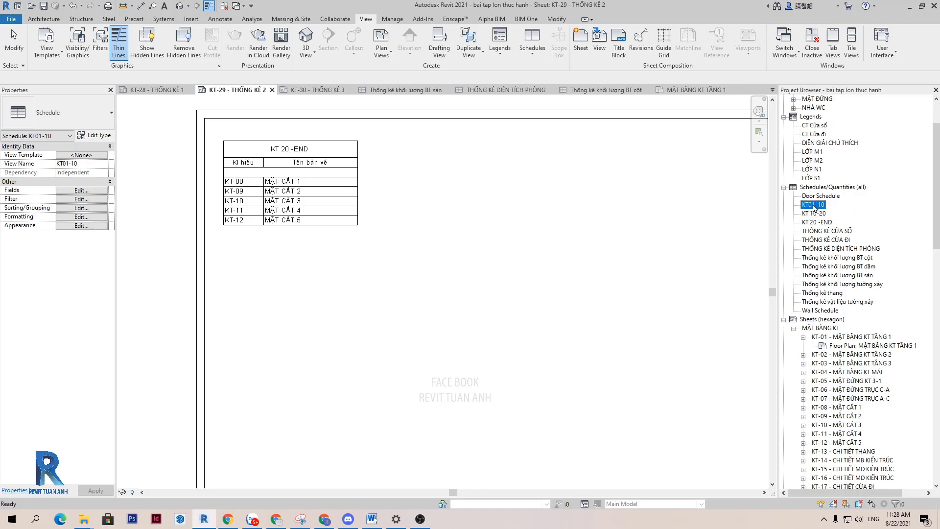
# Step: Filter the KT01-10 schedule to Sheet Number less than or equal to KT-10
pyautogui.doubleClick(815, 206)
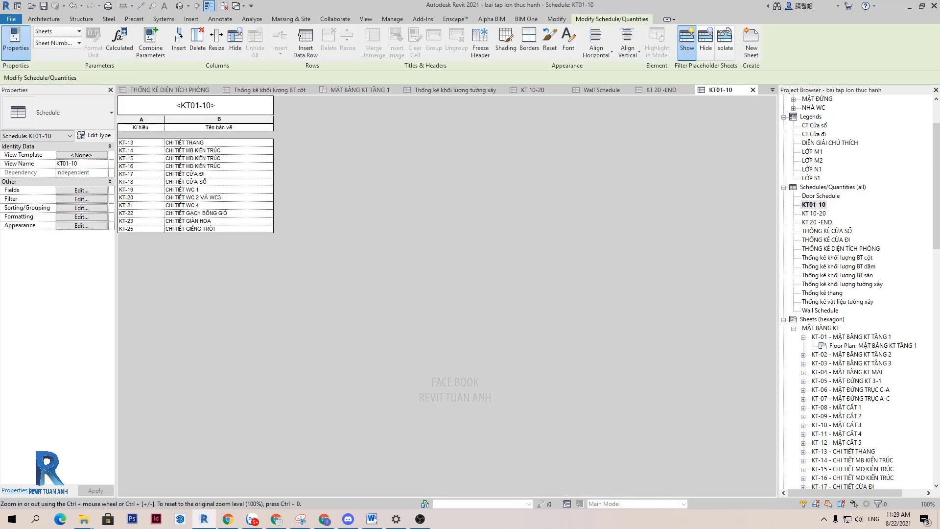
pyautogui.click(89, 201)
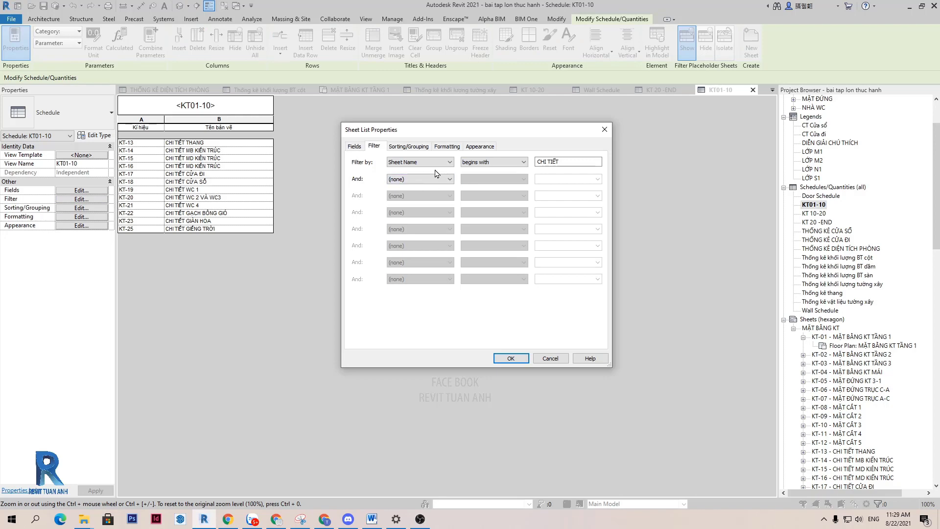
pyautogui.click(433, 163)
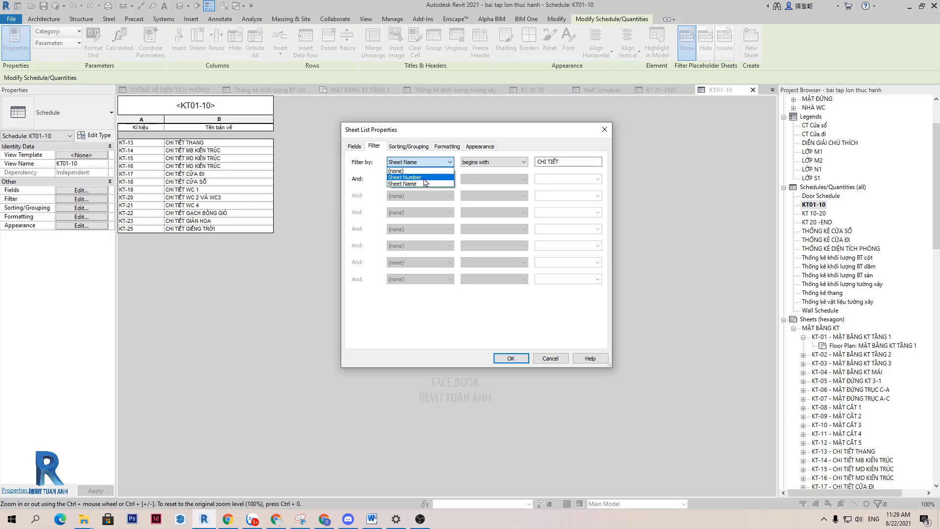
pyautogui.click(412, 177)
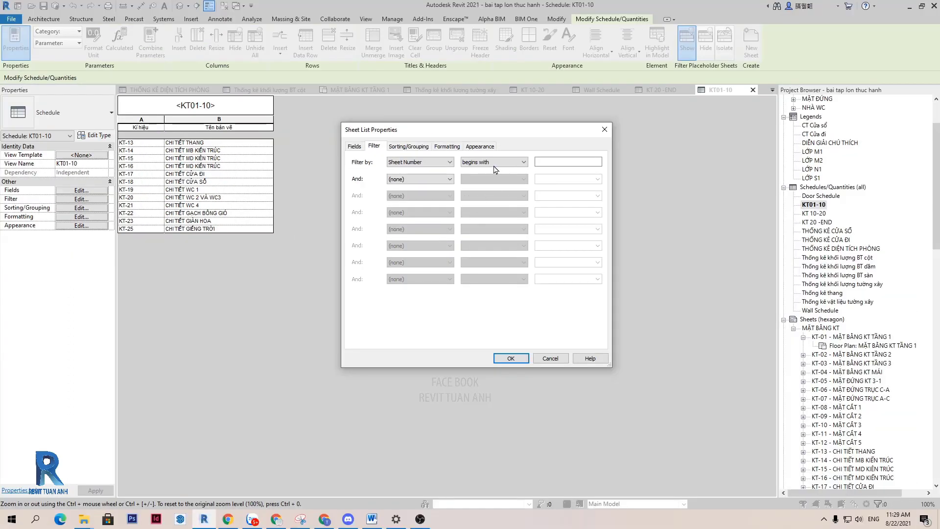
pyautogui.click(493, 164)
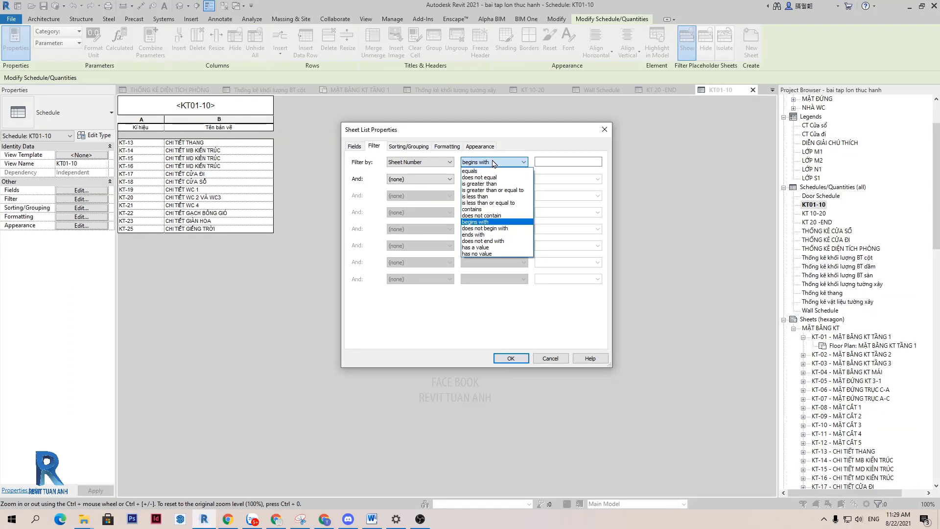
pyautogui.click(489, 202)
pyautogui.click(598, 162)
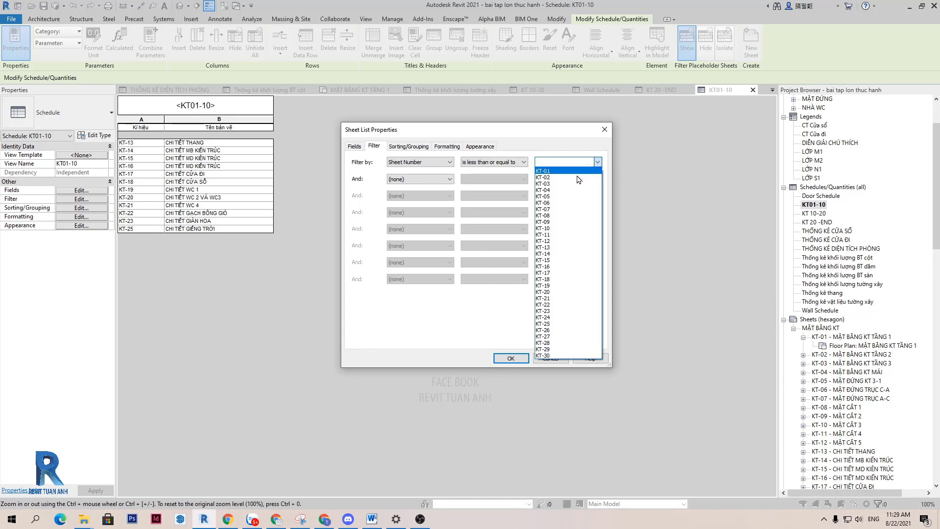
pyautogui.click(555, 230)
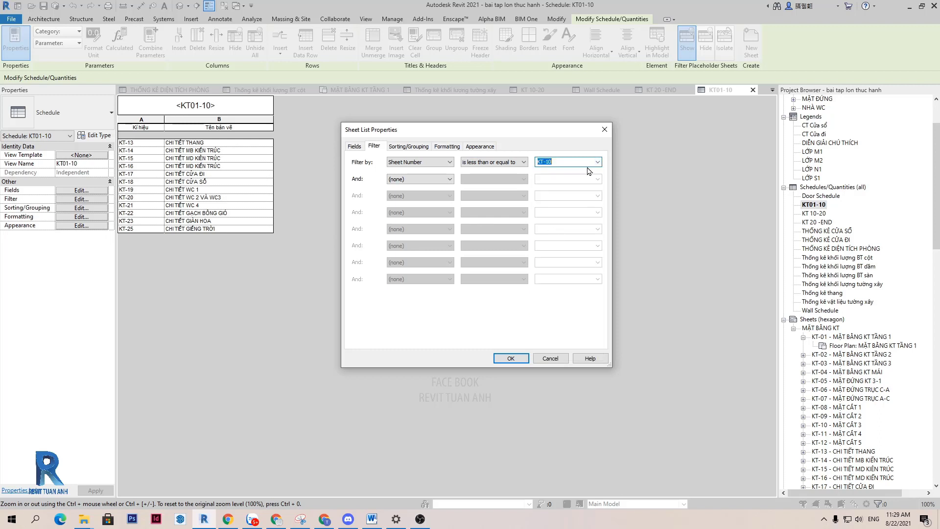
pyautogui.click(511, 358)
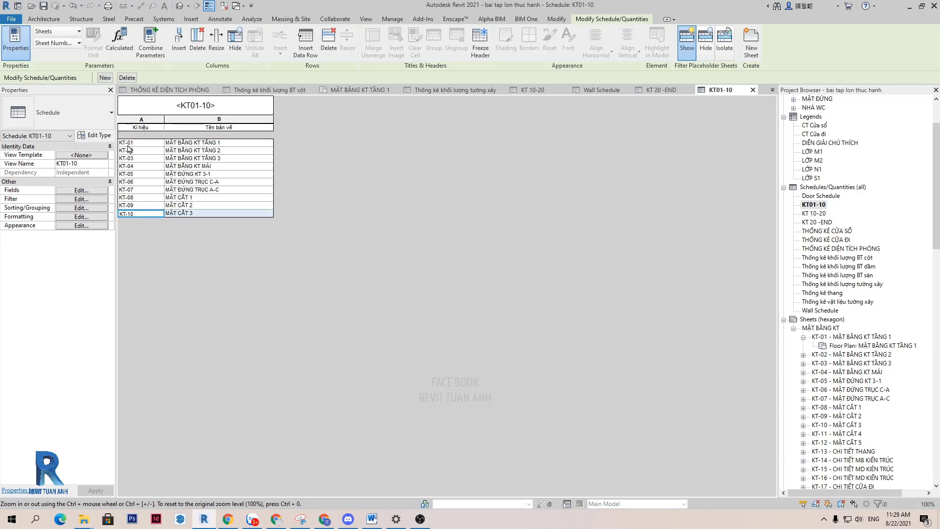
# Step: Select the KT-10 row, then open the KT 10-20 schedule
pyautogui.click(136, 217)
pyautogui.click(815, 216)
pyautogui.doubleClick(815, 214)
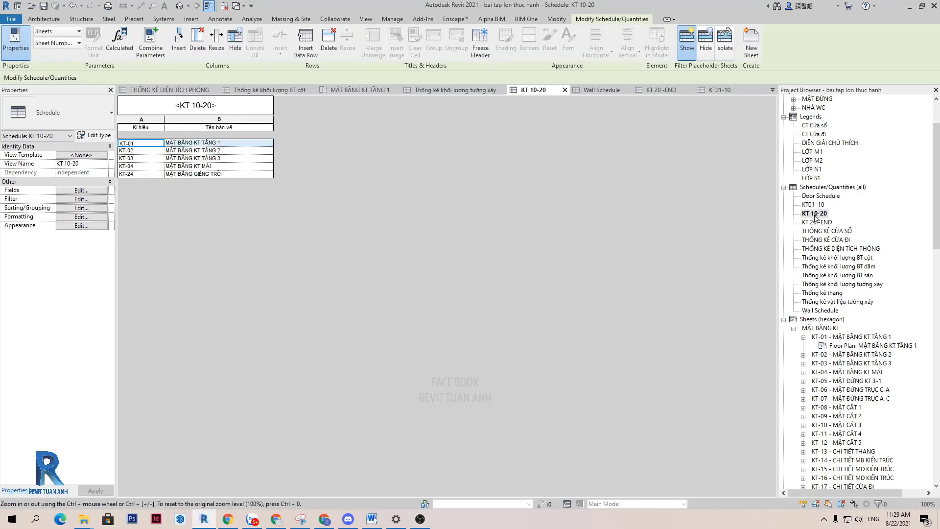
# Step: Add a KT 10-20 filter rule: Sheet Number greater than or equal to KT-10
pyautogui.click(90, 200)
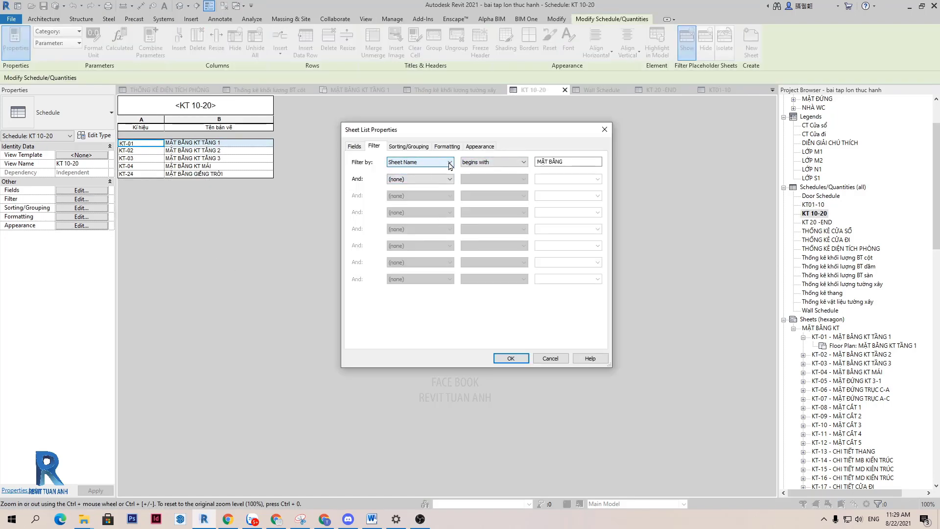
pyautogui.scroll(-1, 450, 166)
pyautogui.click(490, 164)
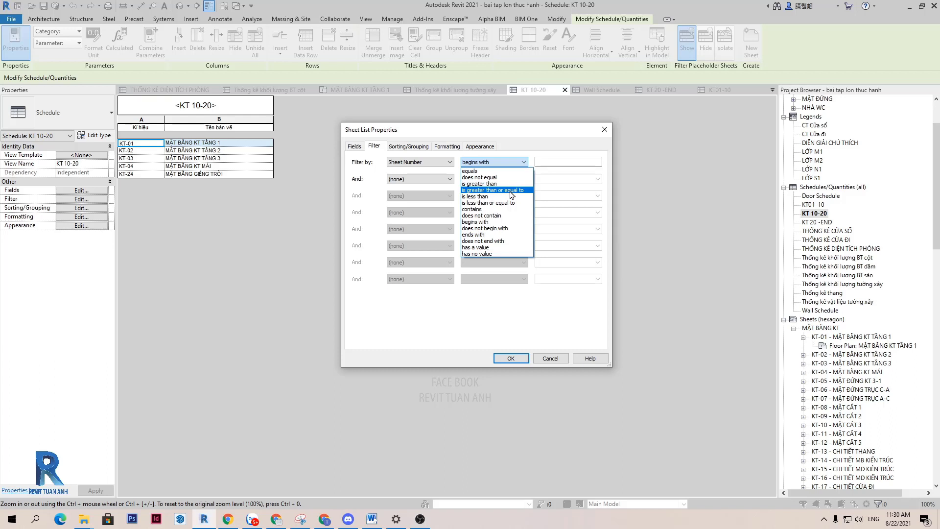
pyautogui.click(512, 190)
pyautogui.click(598, 161)
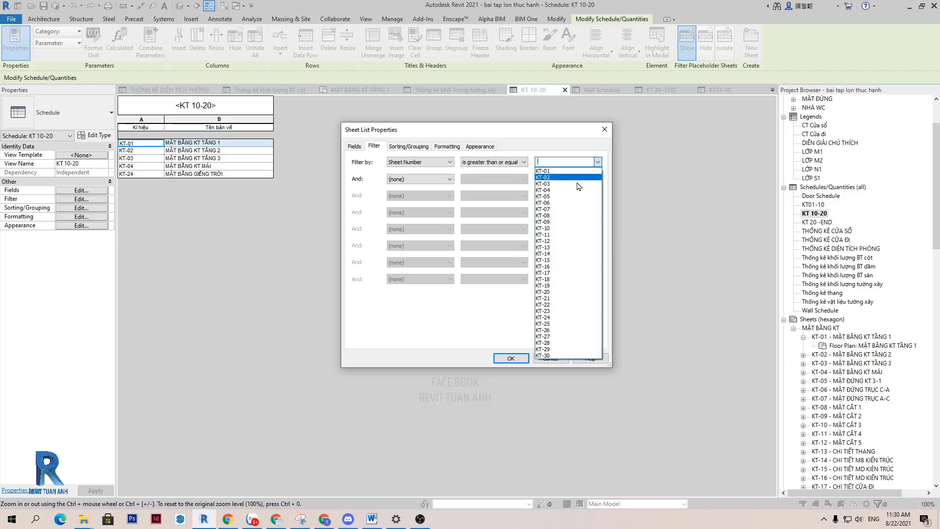
pyautogui.click(556, 229)
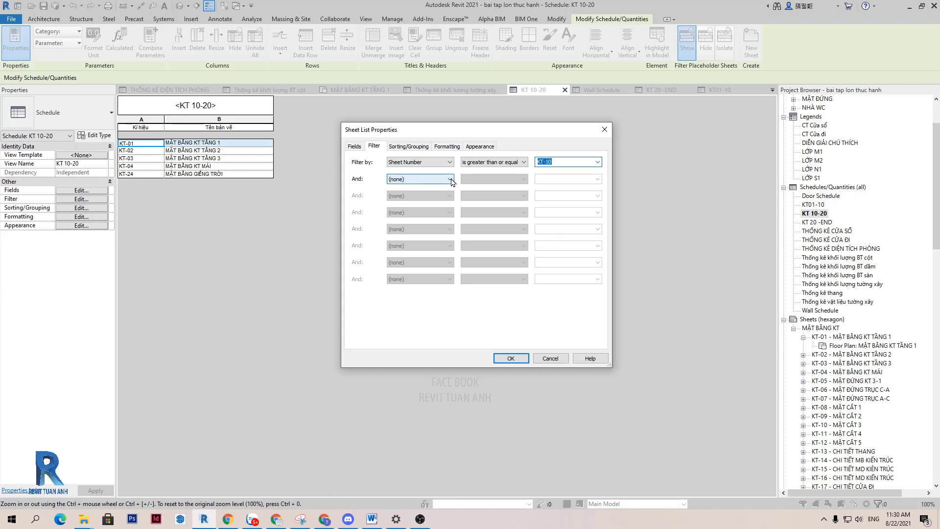
# Step: Add a second rule, Sheet Number less than or equal to KT-20, and apply
pyautogui.click(449, 179)
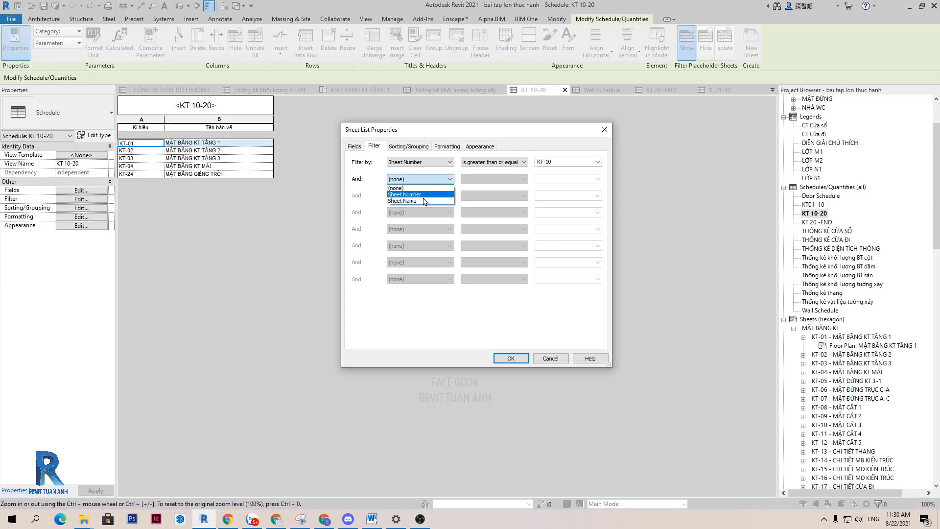
pyautogui.click(417, 195)
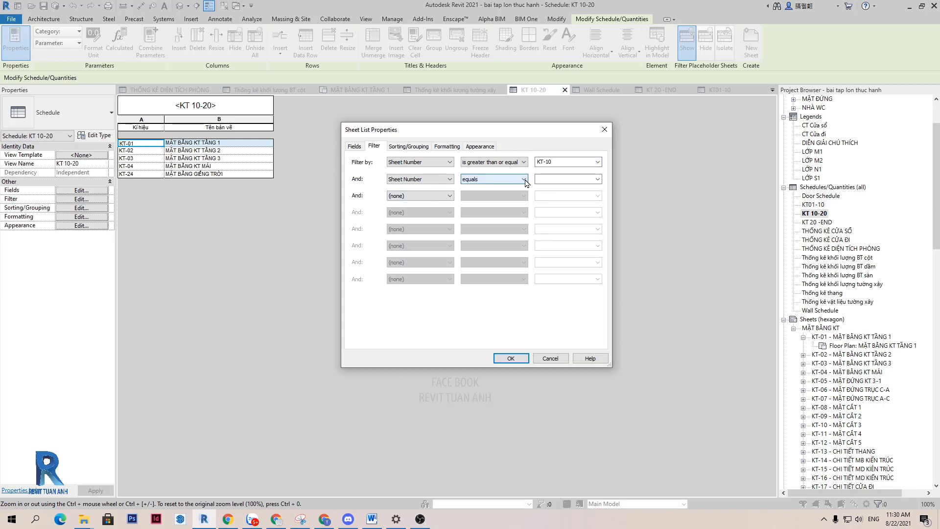
pyautogui.click(524, 180)
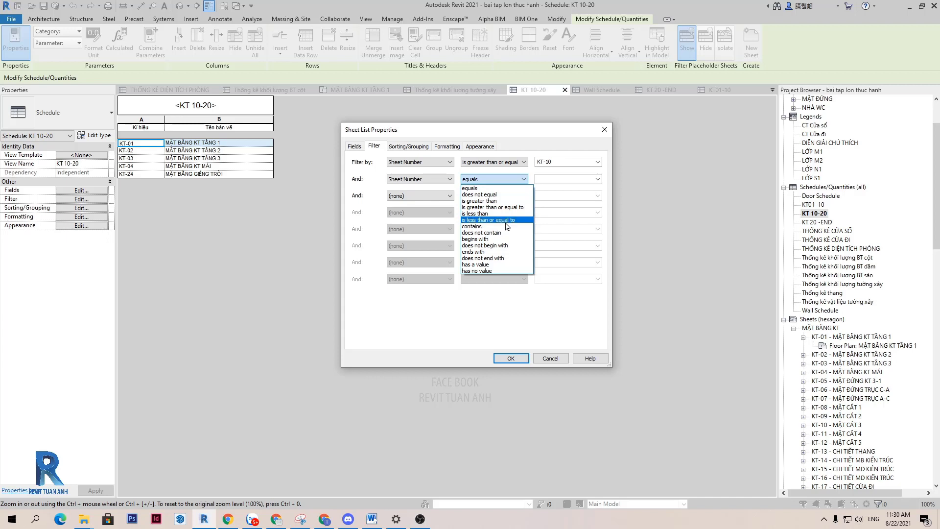
pyautogui.click(503, 221)
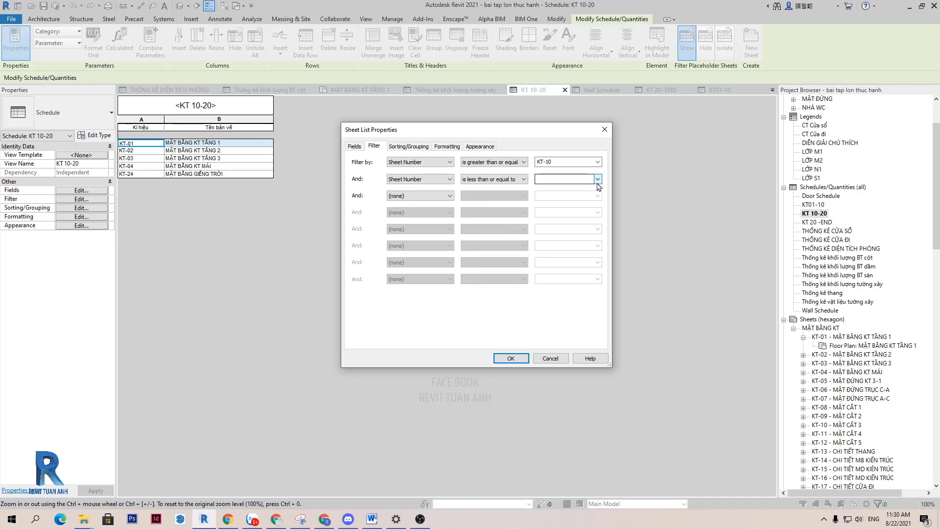
pyautogui.click(597, 180)
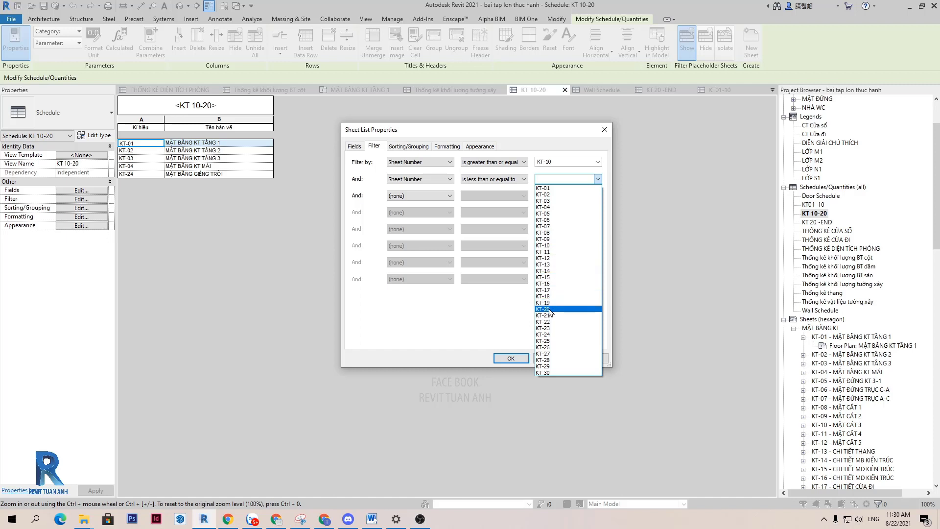
pyautogui.click(549, 309)
pyautogui.click(511, 358)
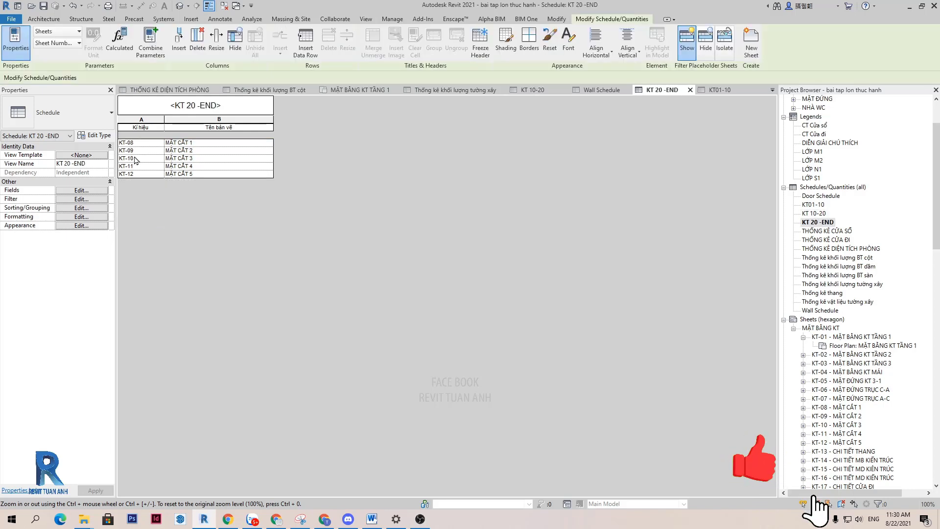
# Step: Filter the KT 20 -END sheet list to Sheet Number ≥ KT-20, leaving KT-20 through KT-30
pyautogui.click(94, 200)
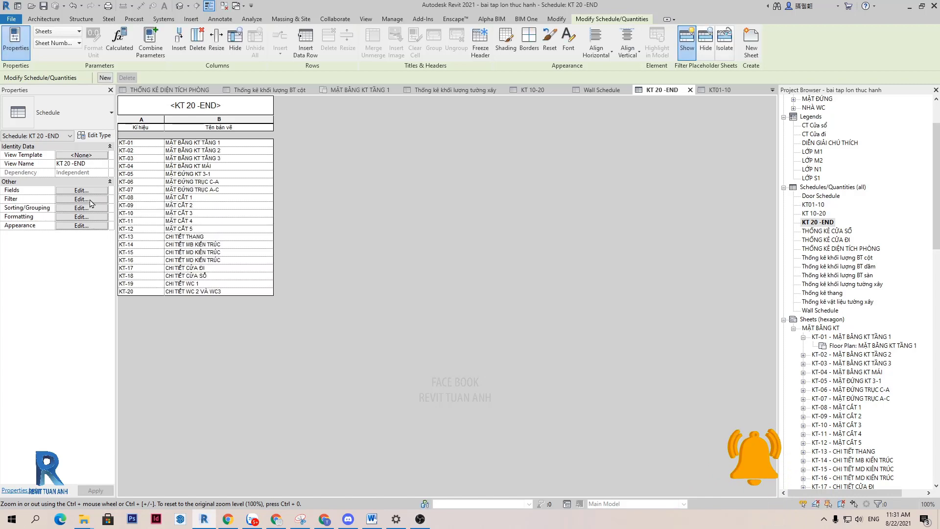
pyautogui.click(91, 200)
pyautogui.click(495, 162)
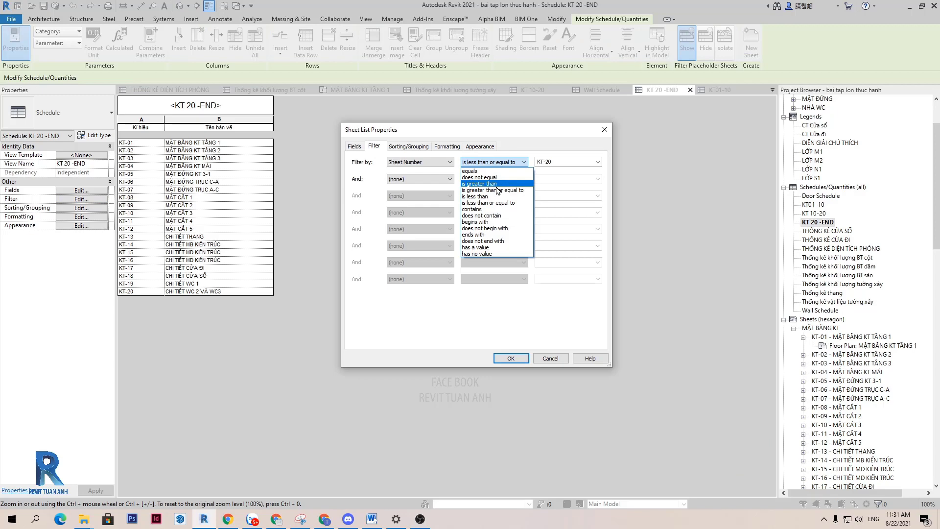
pyautogui.click(497, 191)
pyautogui.click(513, 358)
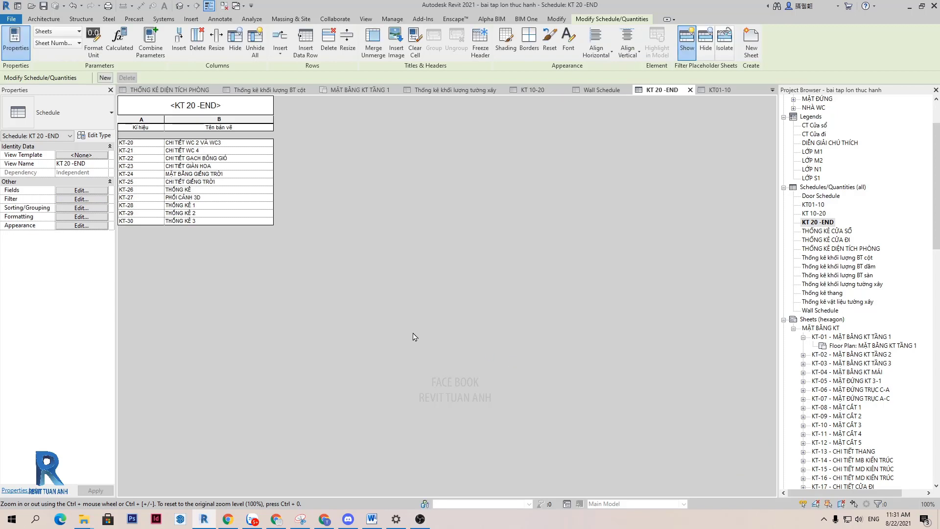
pyautogui.click(140, 143)
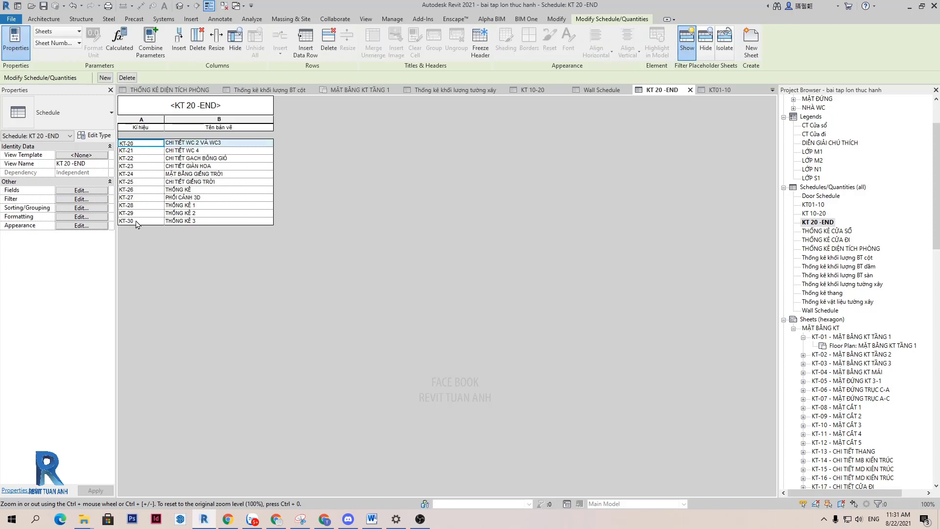
pyautogui.click(137, 223)
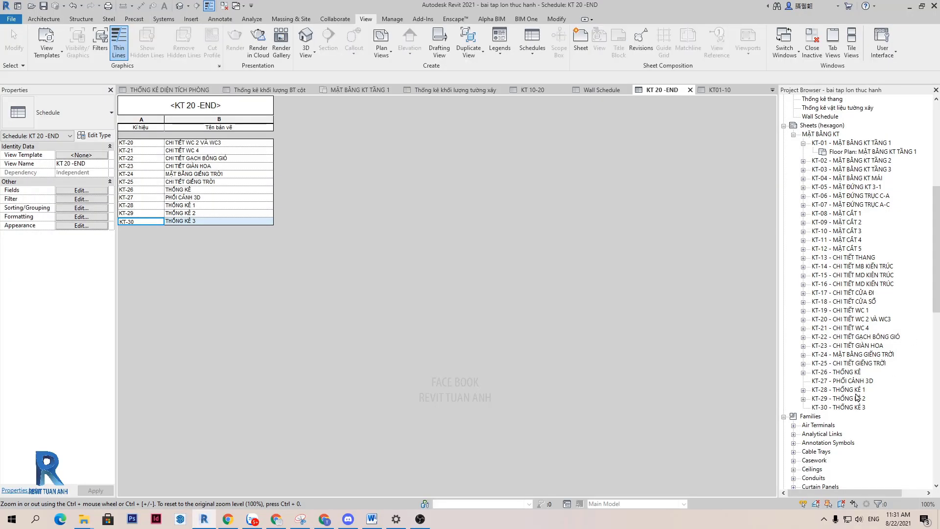
# Step: On sheet KT-29, replace the KT 20-END schedule with KT01-10 at the upper left
pyautogui.doubleClick(856, 381)
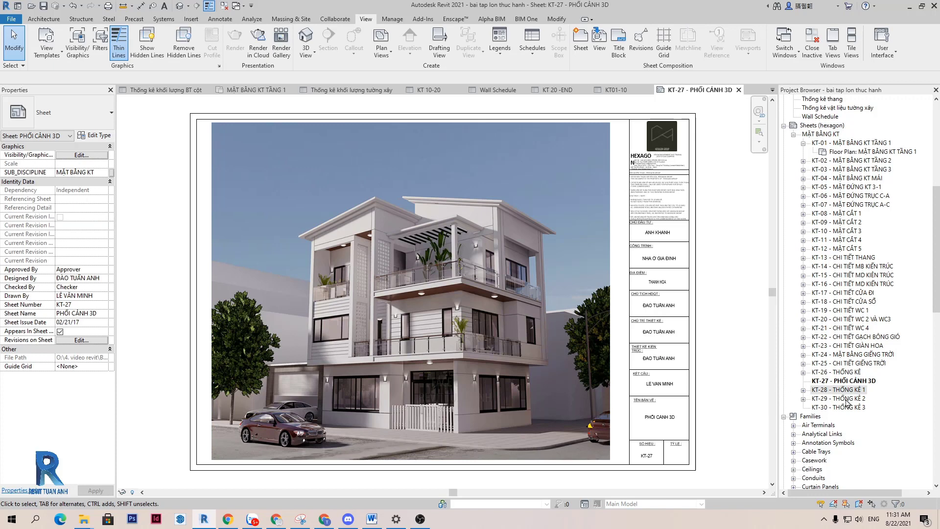
pyautogui.doubleClick(846, 399)
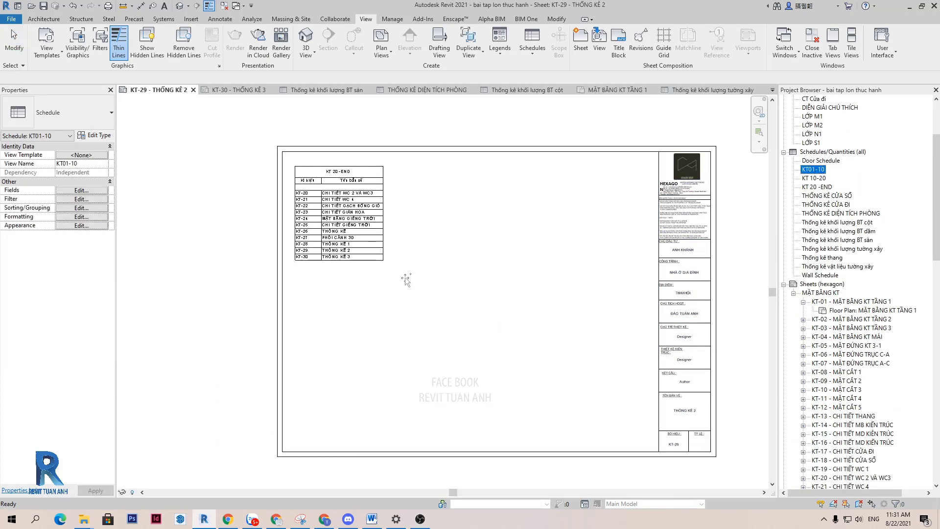
pyautogui.click(390, 163)
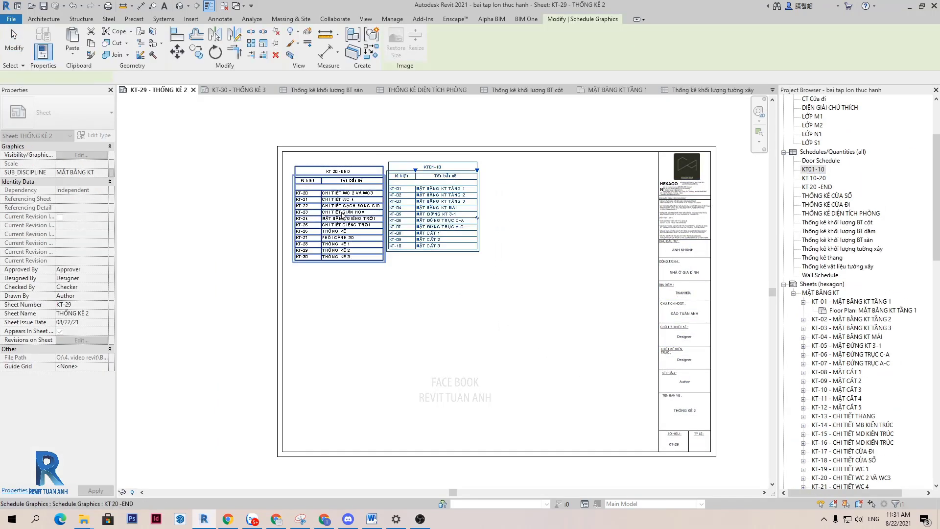
pyautogui.click(349, 211)
pyautogui.press('Delete')
pyautogui.click(431, 211)
pyautogui.moveTo(431, 211); pyautogui.dragTo(332, 214)
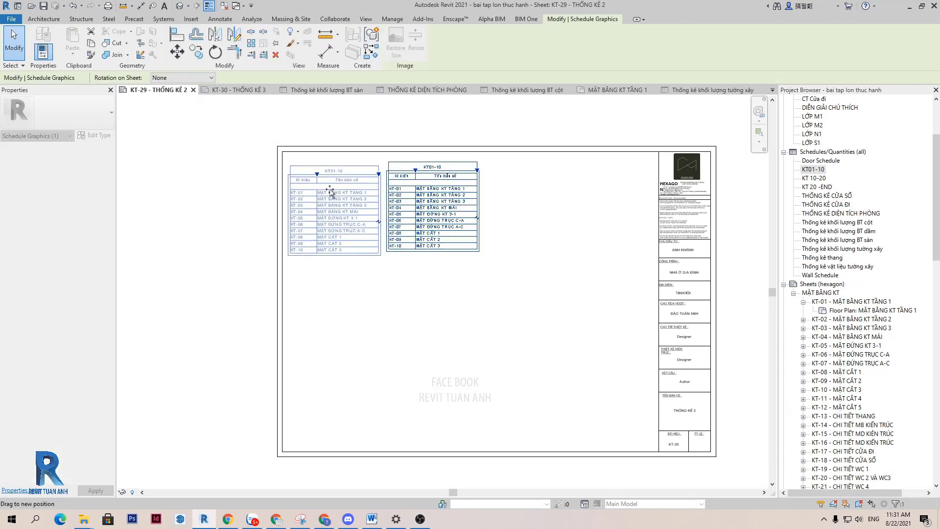
pyautogui.click(813, 179)
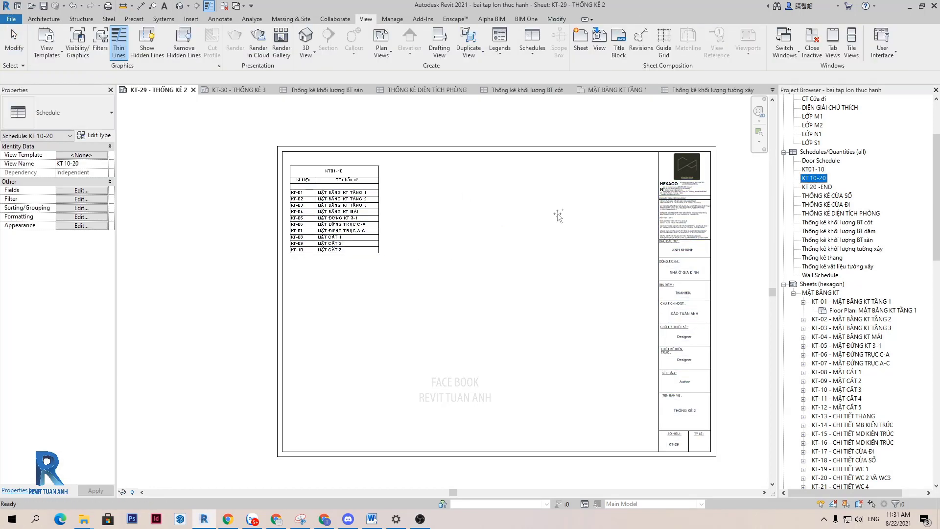
# Step: Place the KT 20 -END schedule at the upper left of sheet KT-30 THỐNG KÊ 3
pyautogui.click(438, 196)
pyautogui.scroll(-10, 852, 294)
pyautogui.doubleClick(840, 328)
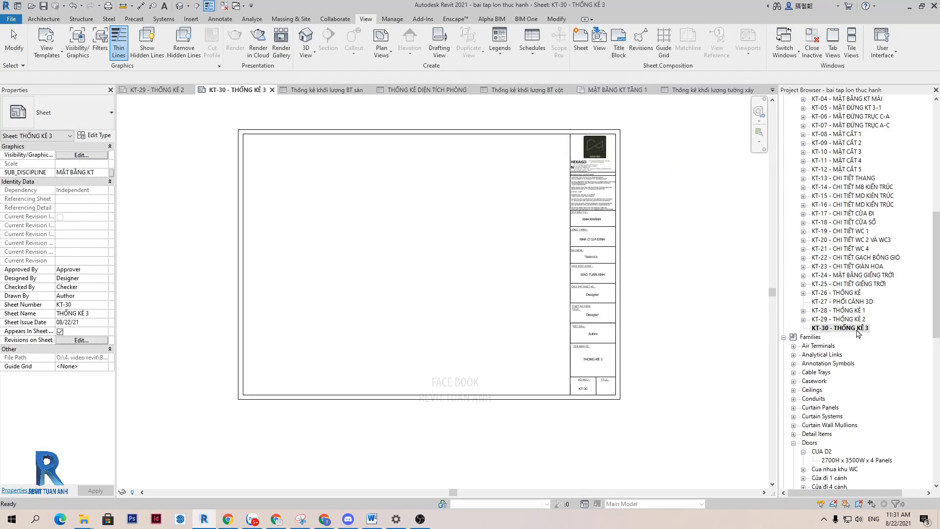
pyautogui.scroll(10, 862, 220)
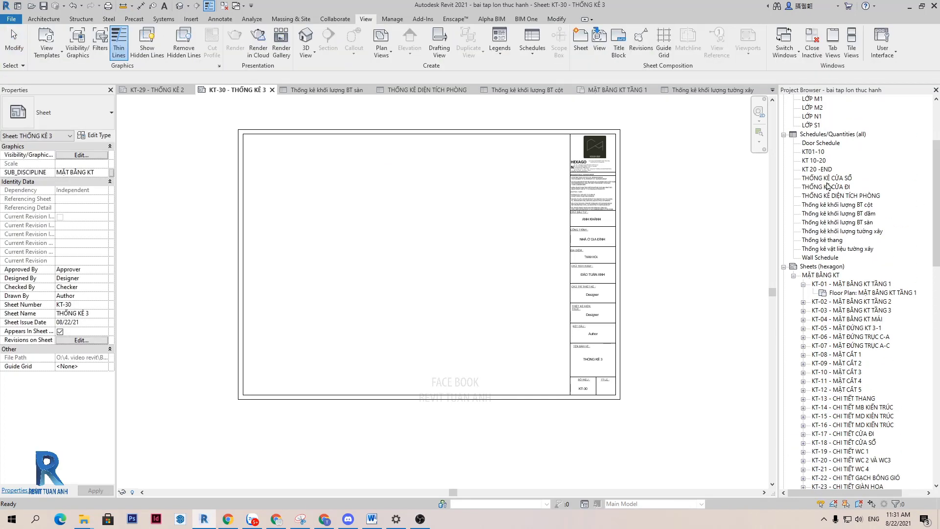
pyautogui.click(815, 170)
pyautogui.moveTo(815, 174); pyautogui.dragTo(290, 225)
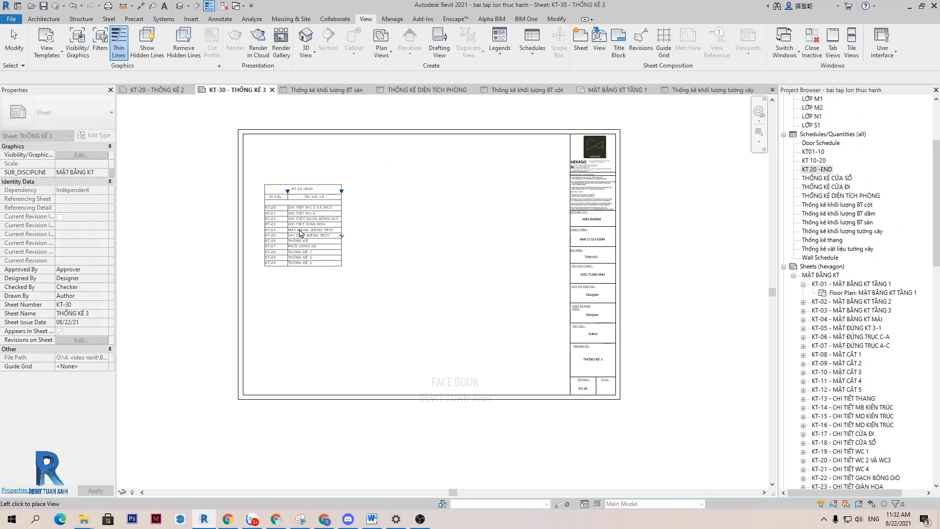
pyautogui.click(290, 226)
pyautogui.click(369, 426)
pyautogui.scroll(3, 403, 258)
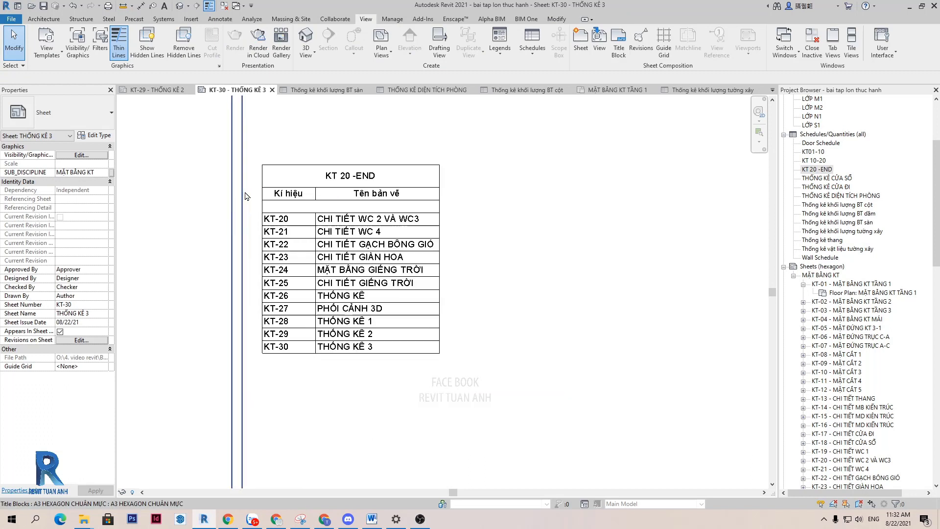
pyautogui.scroll(2, 403, 258)
pyautogui.scroll(-1, 402, 258)
pyautogui.scroll(-1, 403, 258)
pyautogui.scroll(-2, 403, 258)
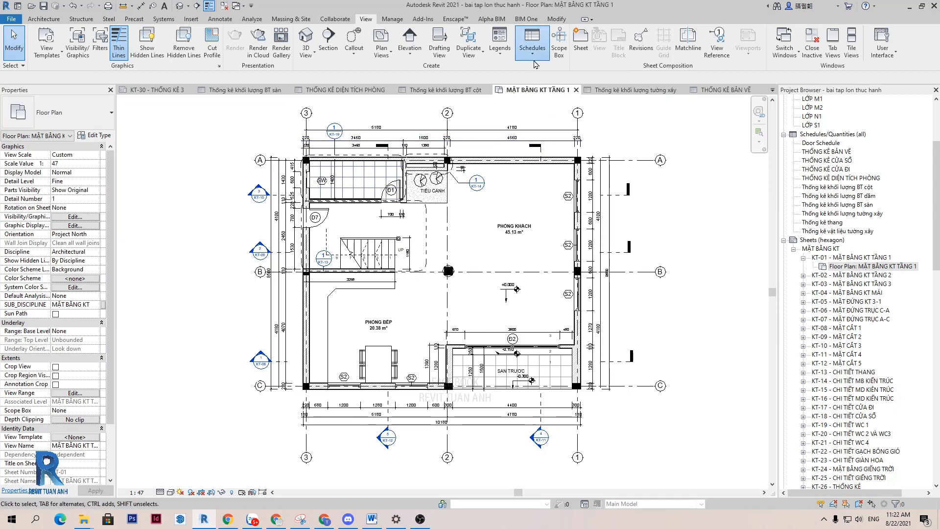
# Step: Start a new Schedule/Quantities table for the Walls category
pyautogui.click(533, 43)
pyautogui.click(542, 71)
pyautogui.click(352, 252)
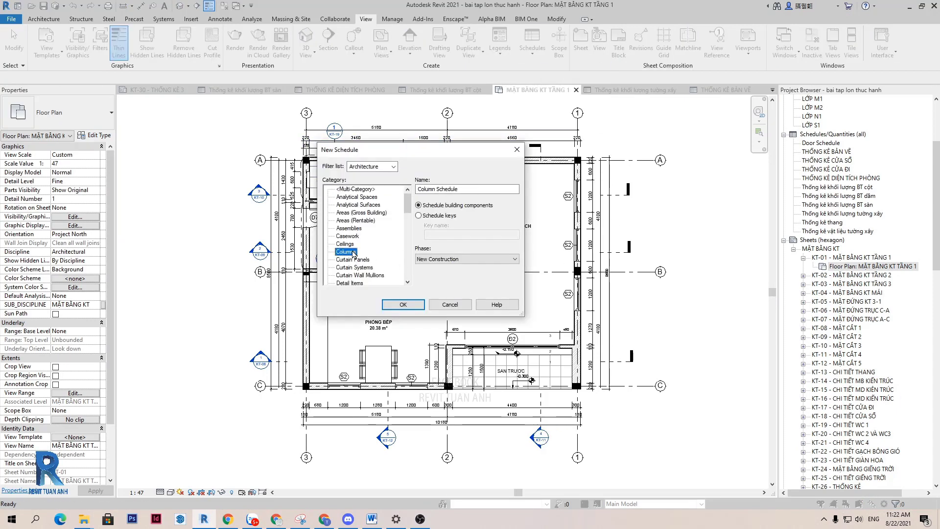
pyautogui.moveTo(407, 203); pyautogui.dragTo(407, 272)
pyautogui.click(342, 267)
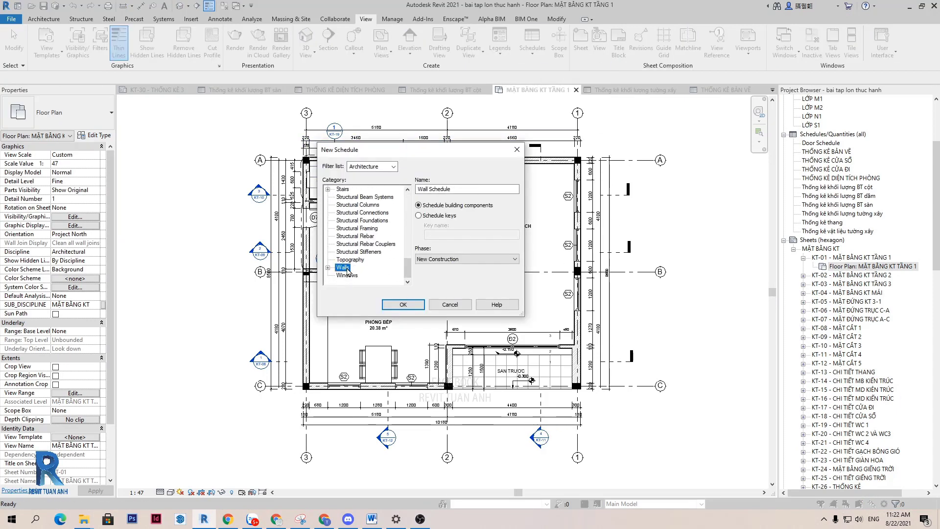
pyautogui.click(403, 305)
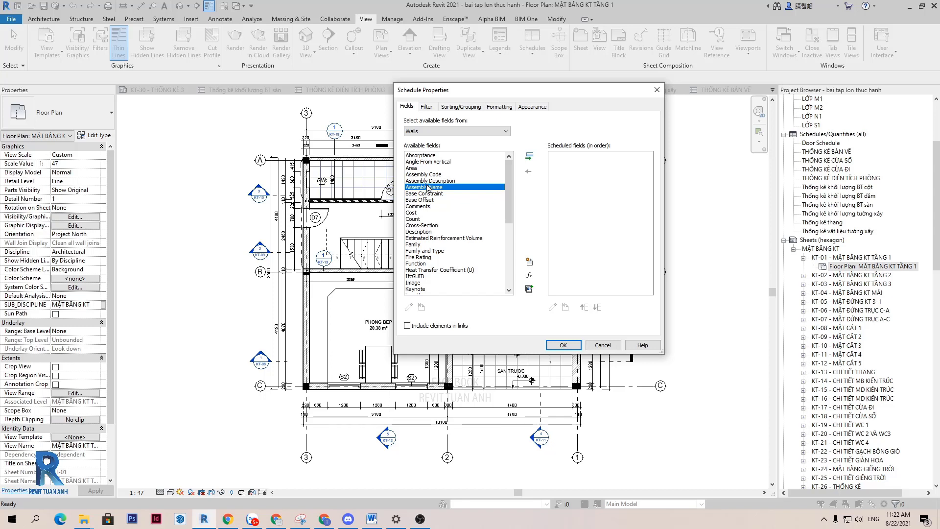
# Step: Add the Type, Width and Length fields to the wall schedule
pyautogui.moveTo(428, 188); pyautogui.dragTo(422, 284)
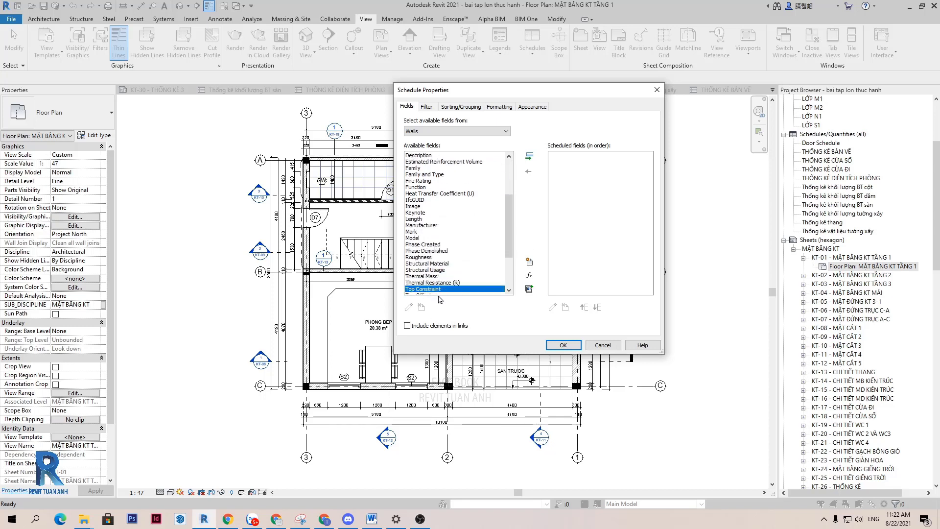
pyautogui.click(529, 155)
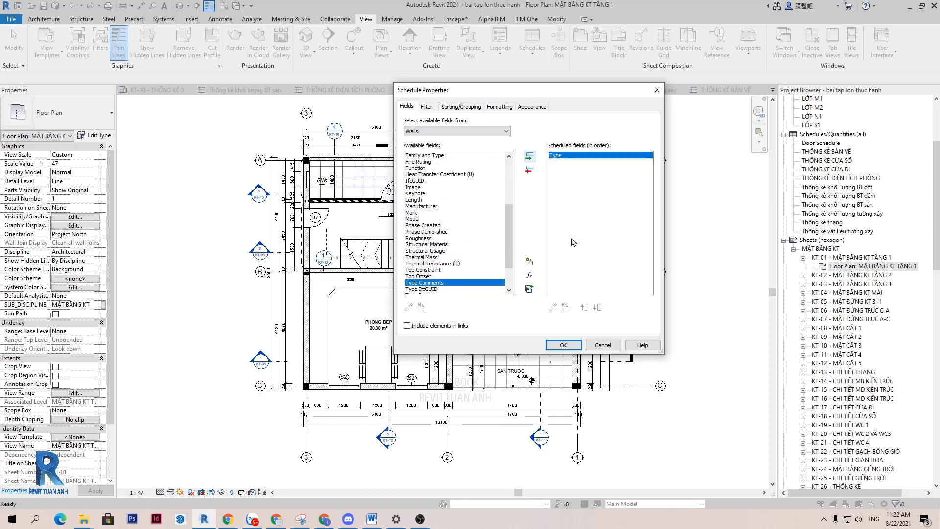
pyautogui.scroll(-2, 456, 245)
pyautogui.doubleClick(422, 289)
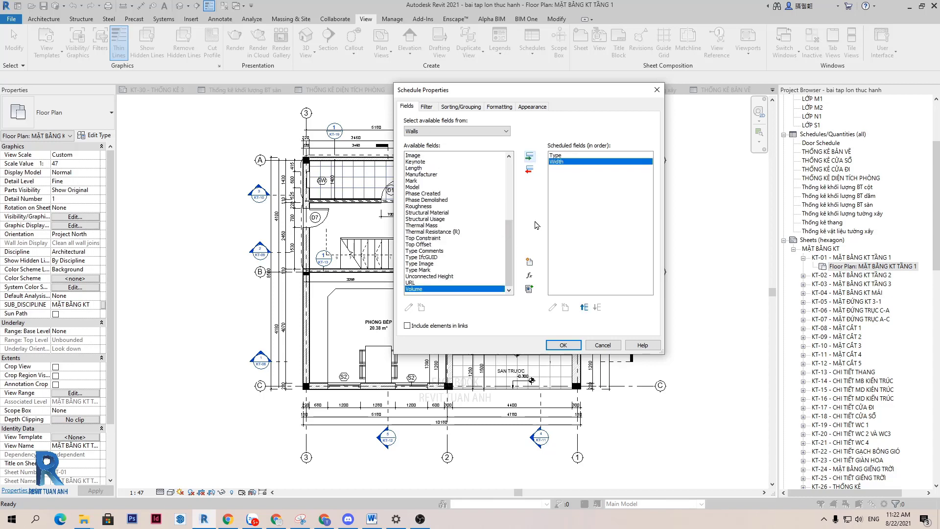
pyautogui.click(433, 245)
pyautogui.press('l')
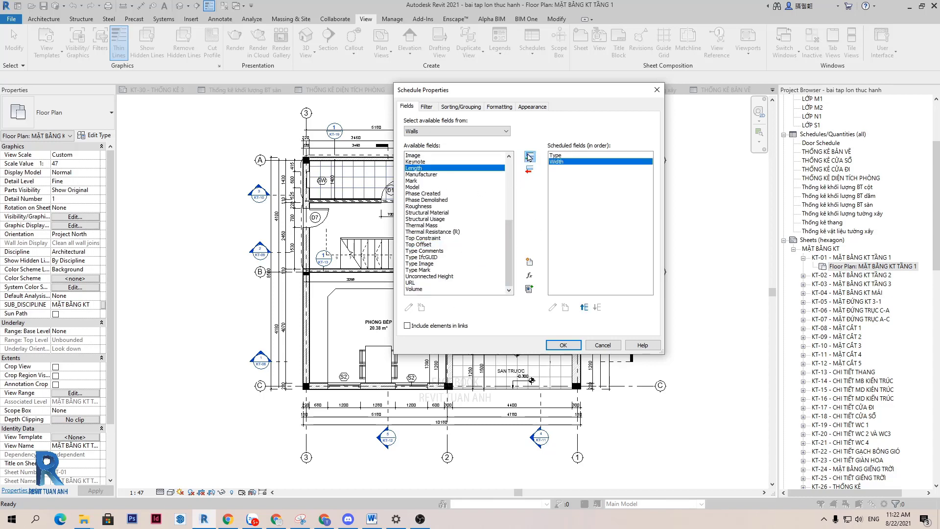
pyautogui.click(529, 156)
# Step: Add the Area and Volume fields and finish creating the Wall Schedule
pyautogui.click(426, 215)
pyautogui.press('a')
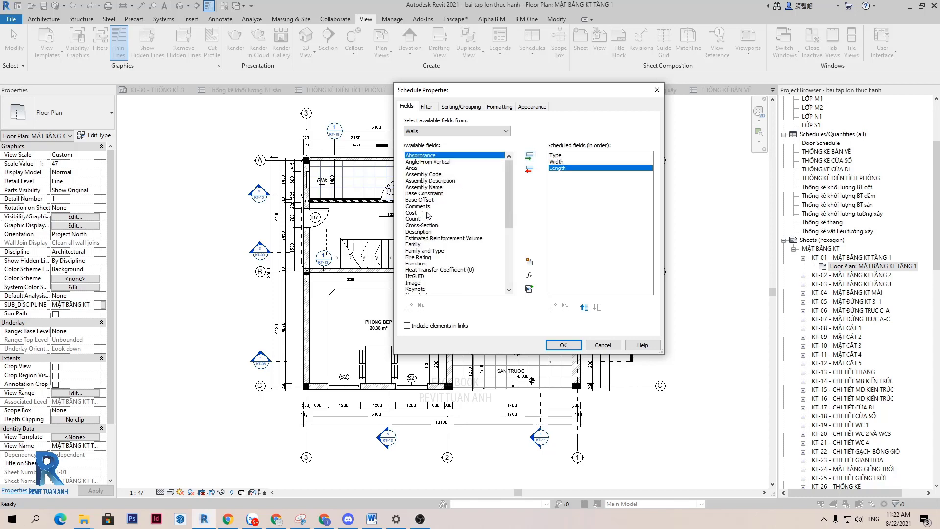
pyautogui.click(412, 168)
pyautogui.click(529, 157)
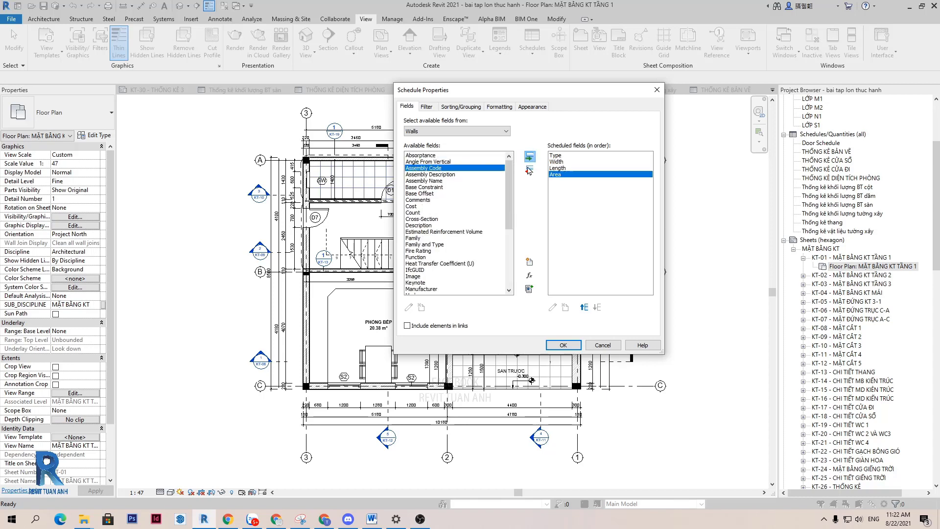
pyautogui.click(413, 219)
pyautogui.press('v')
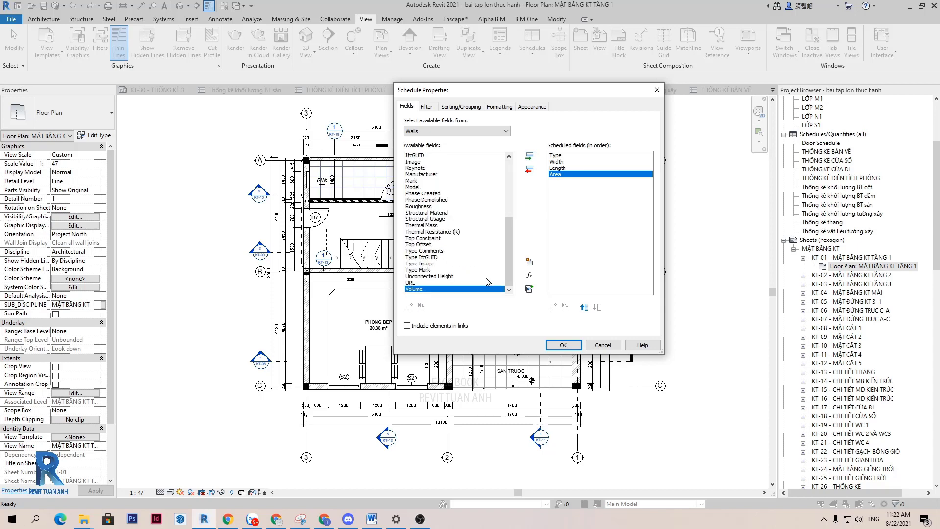
pyautogui.click(529, 157)
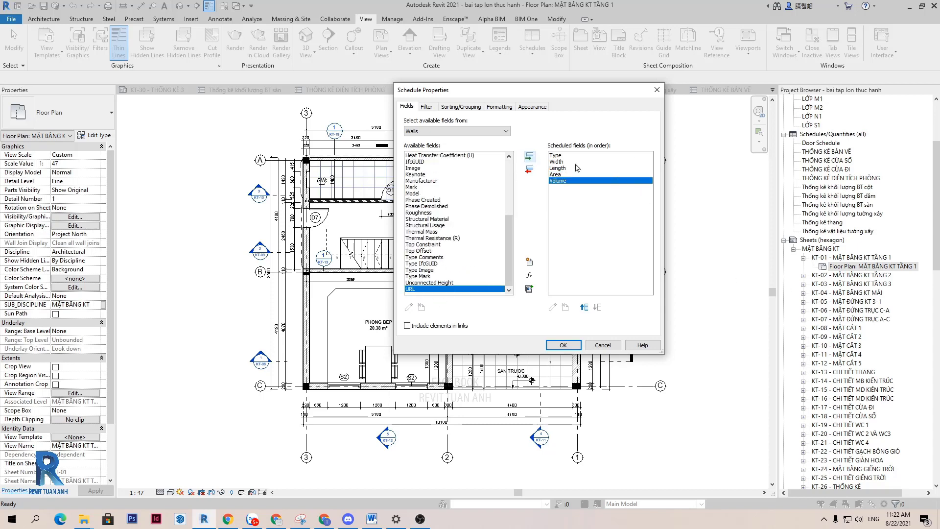
pyautogui.click(563, 155)
pyautogui.click(563, 168)
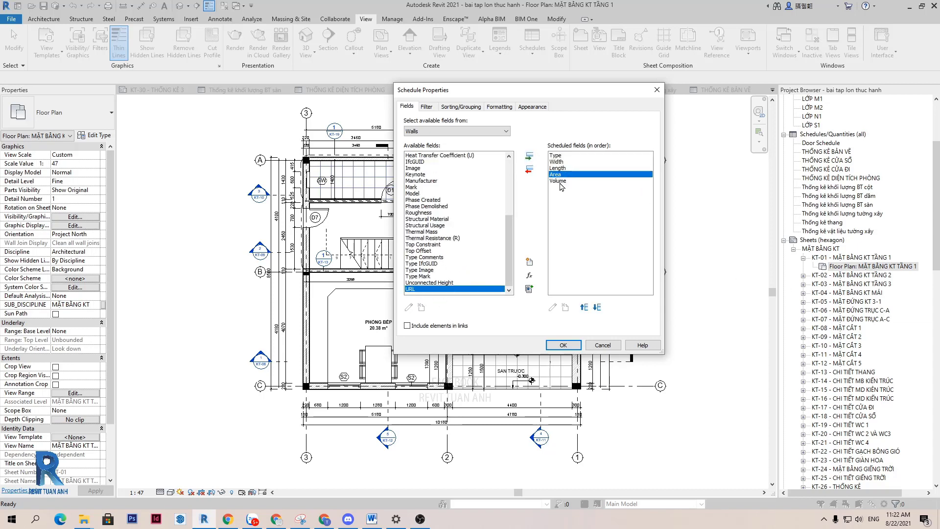
pyautogui.click(564, 345)
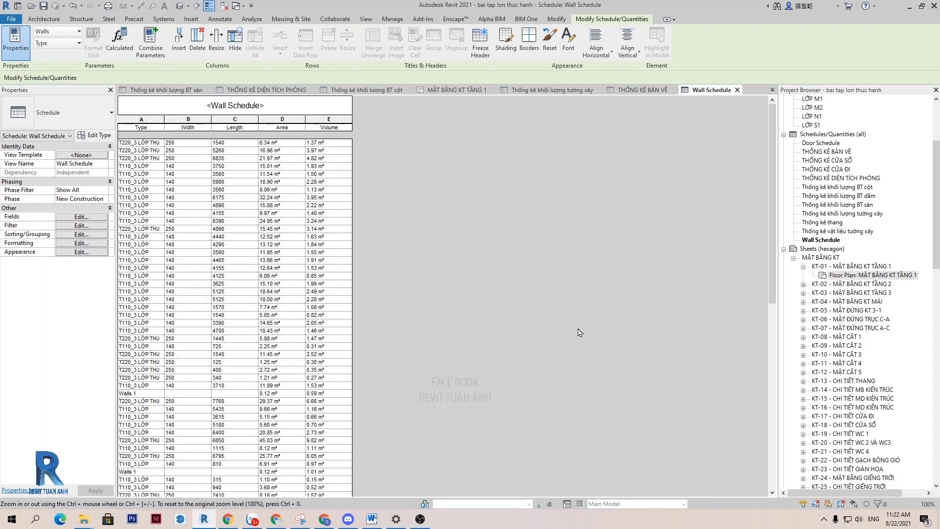
# Step: Open sheet KT-28 THỐNG KÊ 1 and pick Wall Schedule from the Project Browser for placement
pyautogui.scroll(-2, 294, 245)
pyautogui.scroll(-10, 293, 317)
pyautogui.scroll(10, 288, 320)
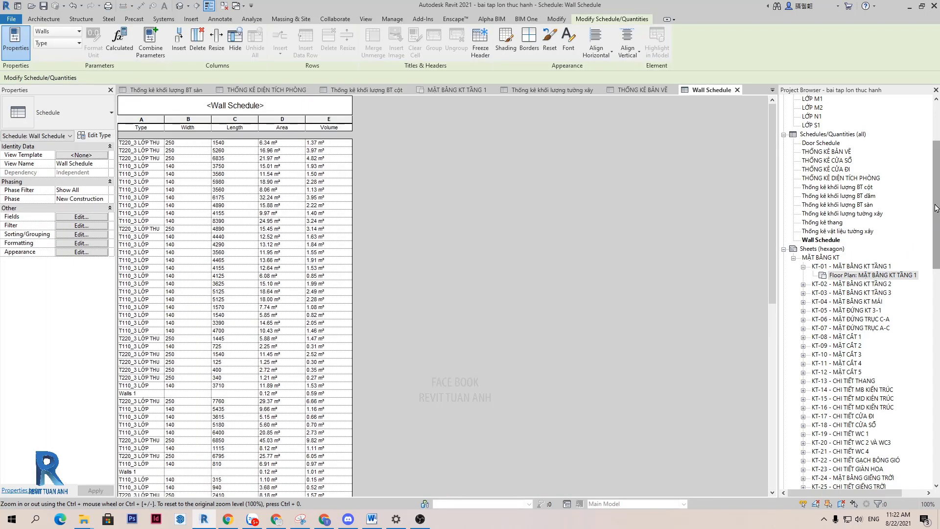
pyautogui.moveTo(937, 207); pyautogui.dragTo(937, 276)
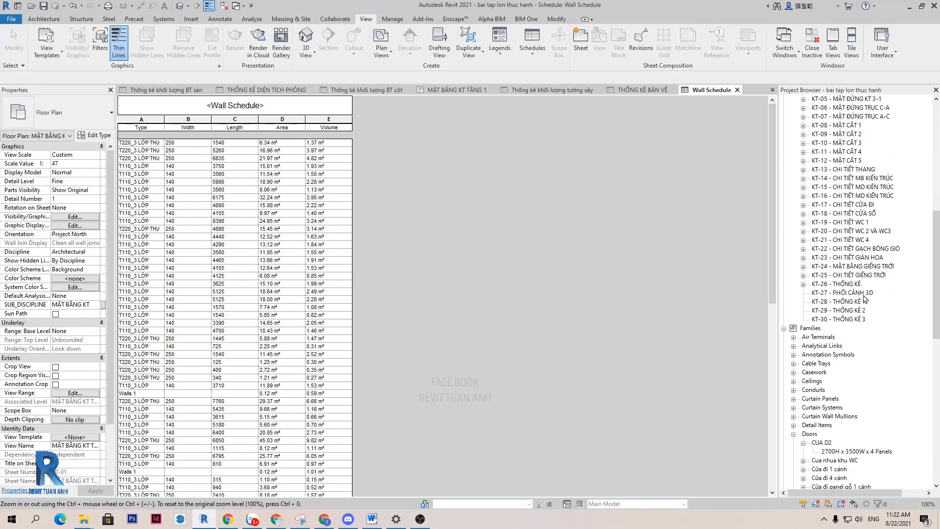
pyautogui.doubleClick(842, 309)
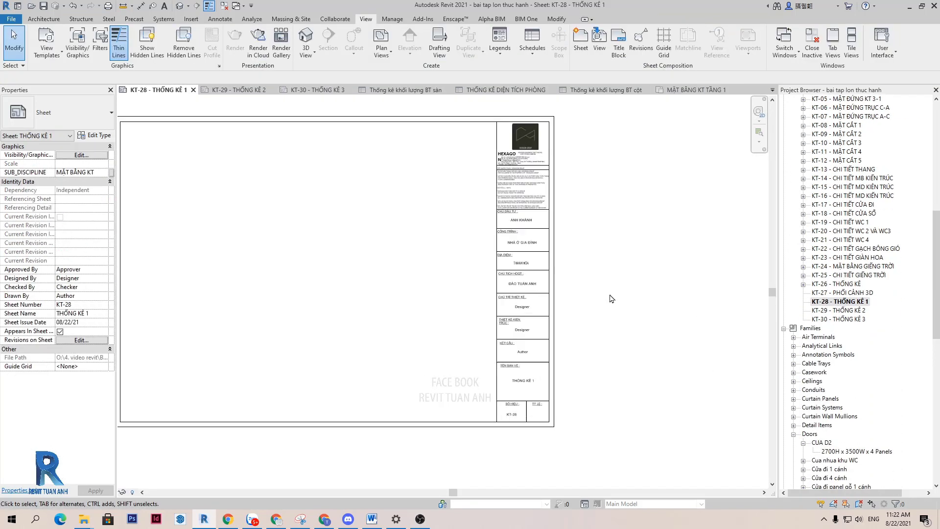
pyautogui.doubleClick(839, 301)
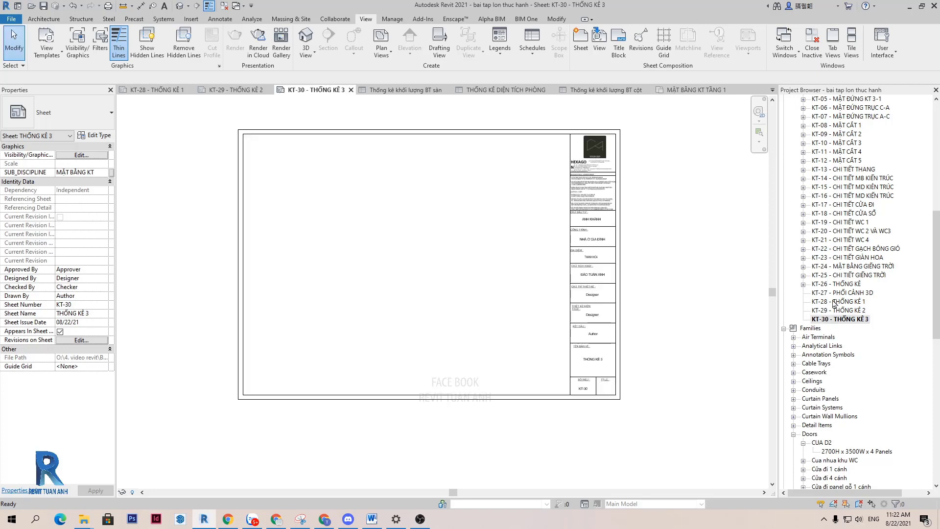
pyautogui.scroll(2, 490, 284)
pyautogui.moveTo(482, 287); pyautogui.dragTo(583, 282, button='middle')
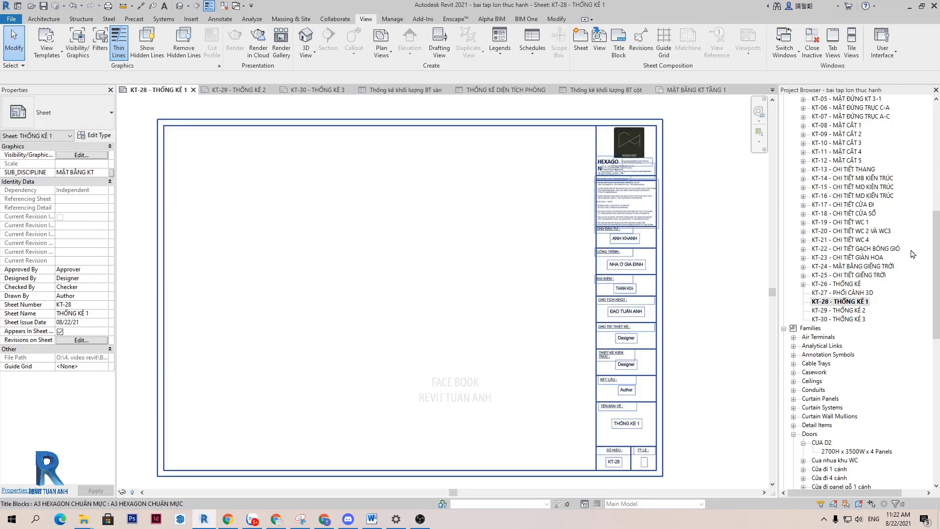
pyautogui.moveTo(937, 243); pyautogui.dragTo(937, 161)
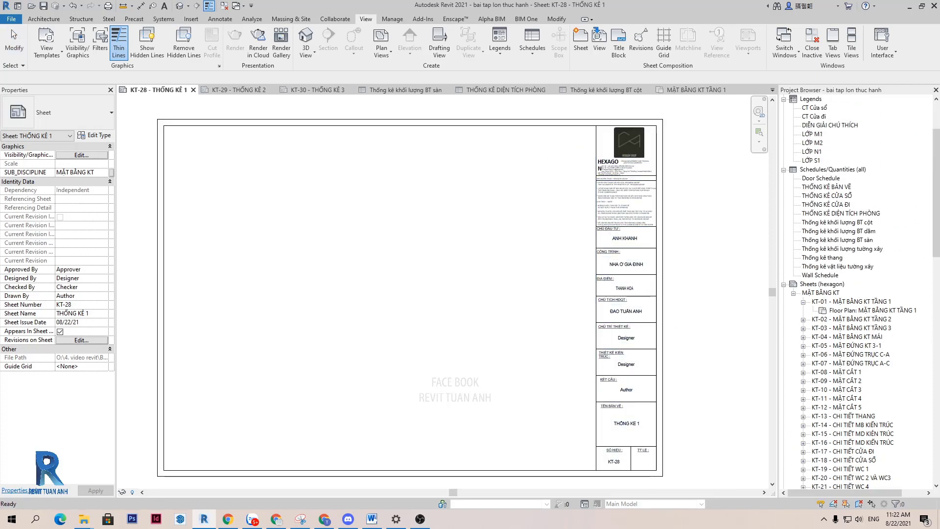
pyautogui.click(815, 276)
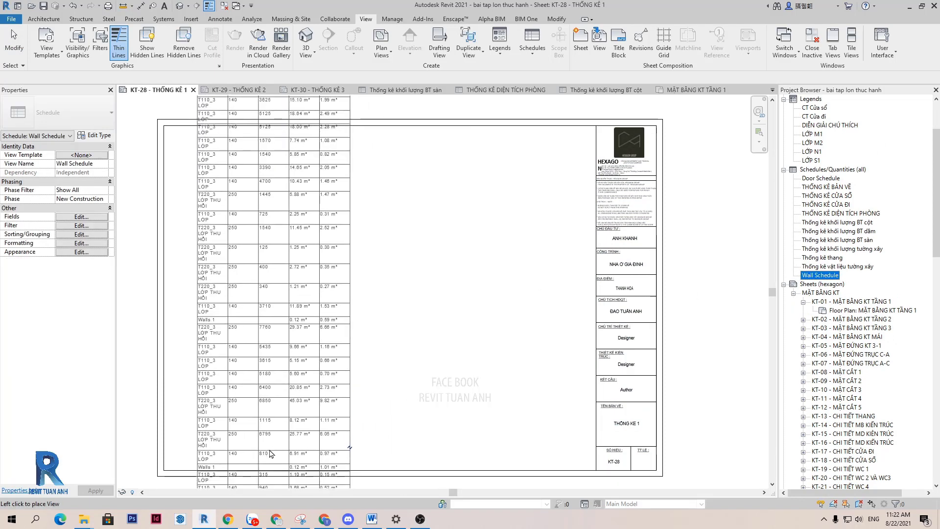
# Step: Drop the Wall Schedule onto sheet KT-28 and shift it into position
pyautogui.click(270, 453)
pyautogui.scroll(-5, 416, 250)
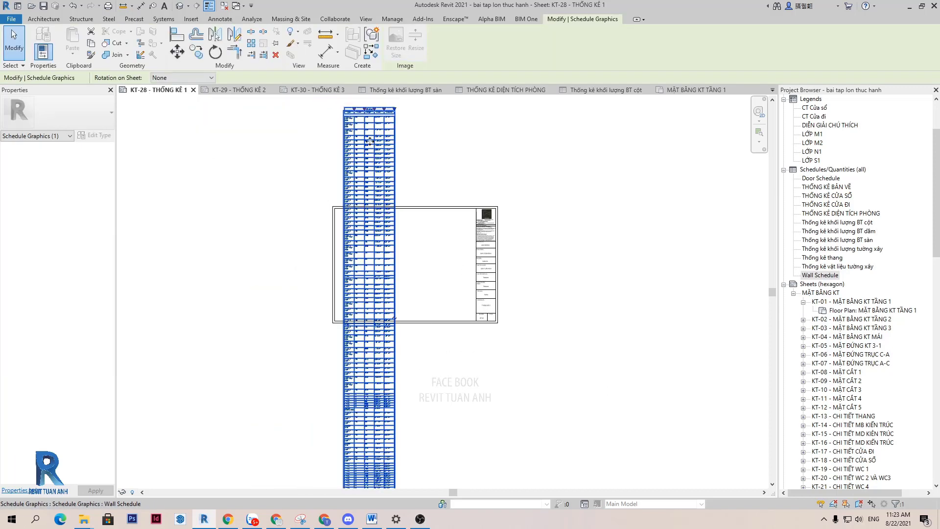
pyautogui.moveTo(373, 217); pyautogui.dragTo(371, 253)
pyautogui.moveTo(441, 430); pyautogui.dragTo(441, 329, button='middle')
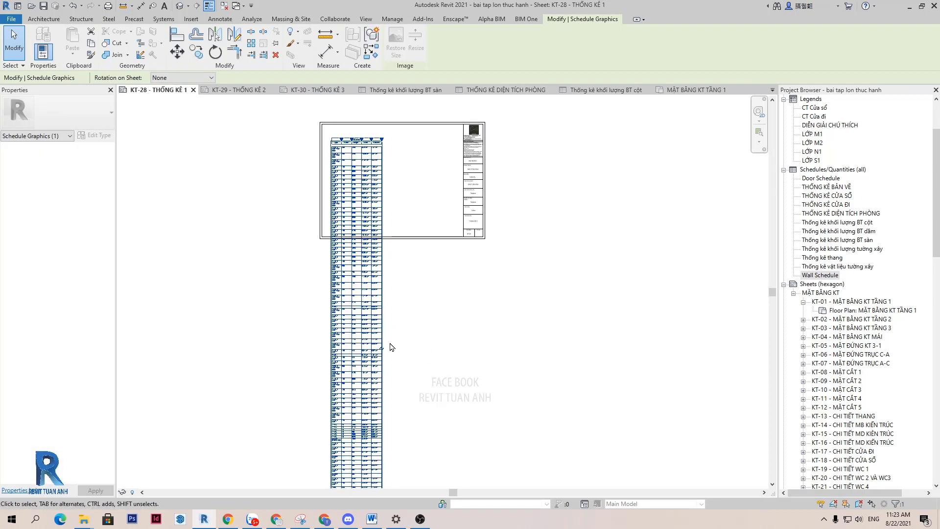
pyautogui.scroll(5, 361, 366)
pyautogui.scroll(2, 361, 366)
pyautogui.scroll(3, 394, 343)
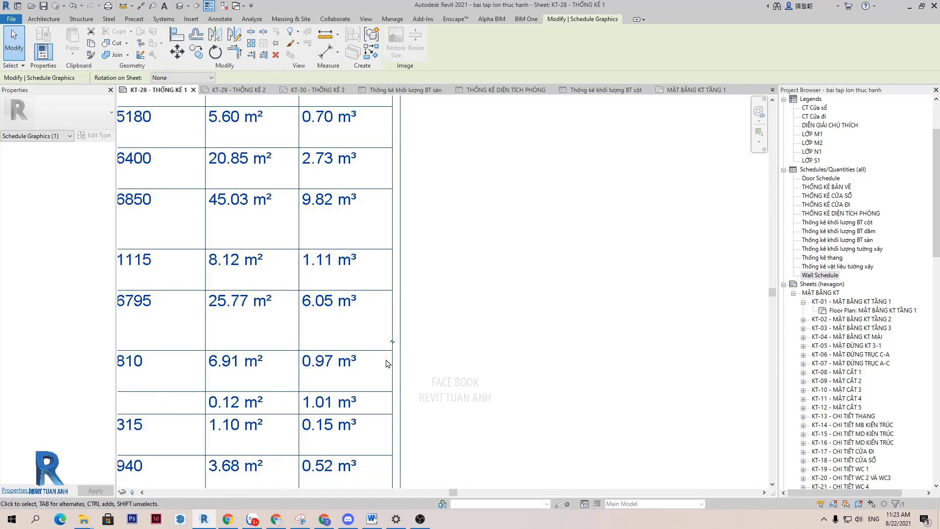
pyautogui.scroll(1, 388, 362)
pyautogui.scroll(-2, 421, 328)
pyautogui.scroll(-1, 431, 343)
pyautogui.scroll(-3, 438, 357)
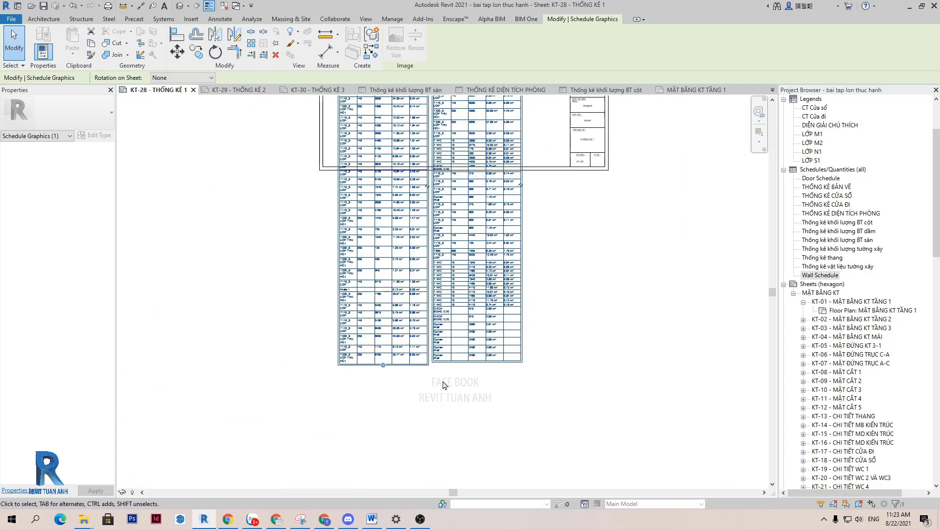
pyautogui.scroll(-1, 443, 366)
pyautogui.scroll(2, 465, 343)
pyautogui.scroll(3, 504, 306)
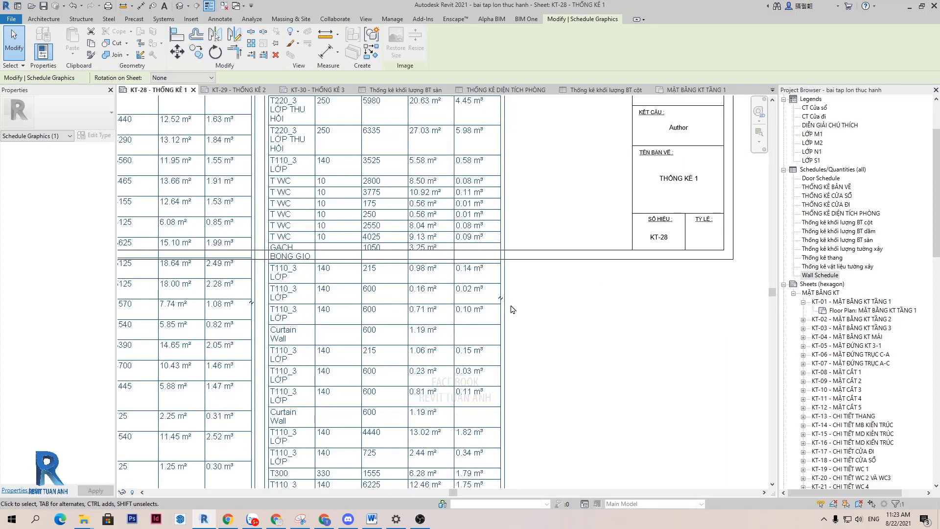
# Step: Split the Wall Schedule into a second column and shorten it to fit the sheet
pyautogui.click(503, 301)
pyautogui.scroll(-5, 489, 318)
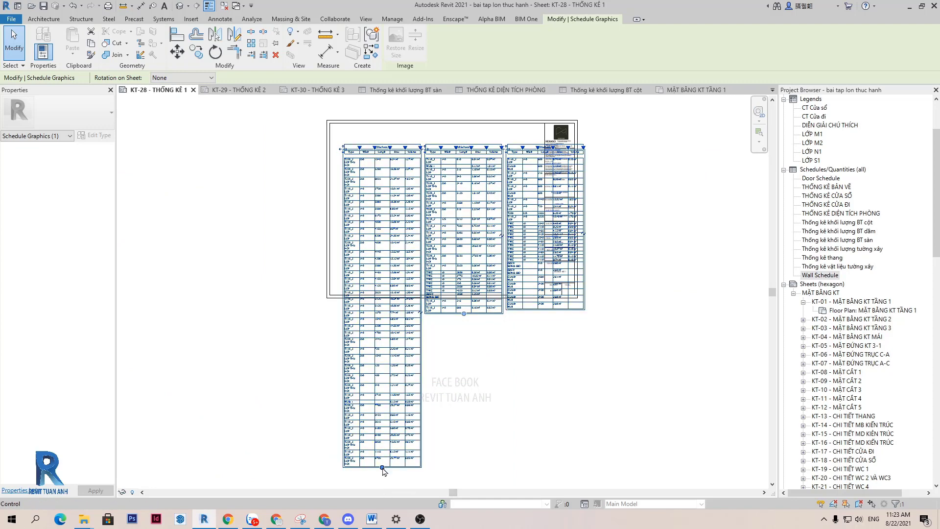
pyautogui.moveTo(383, 468); pyautogui.dragTo(382, 287)
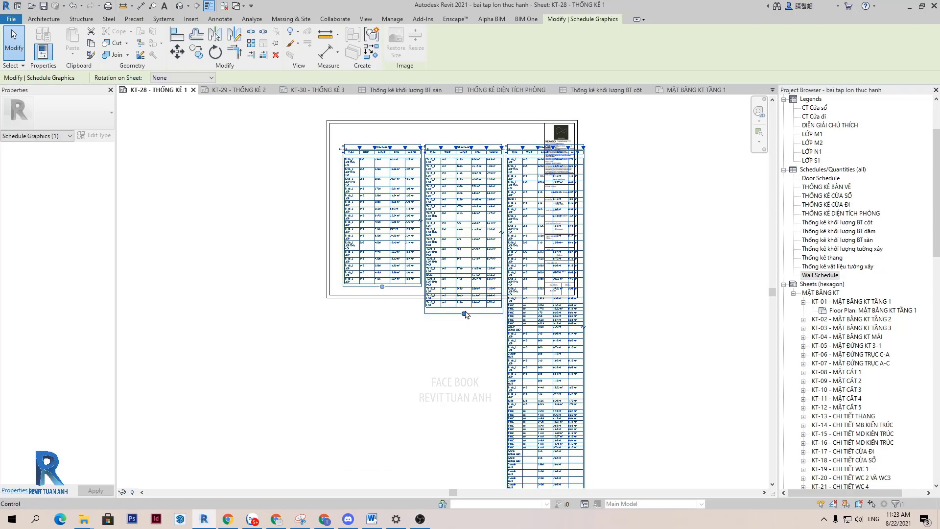
pyautogui.moveTo(465, 313); pyautogui.dragTo(465, 290)
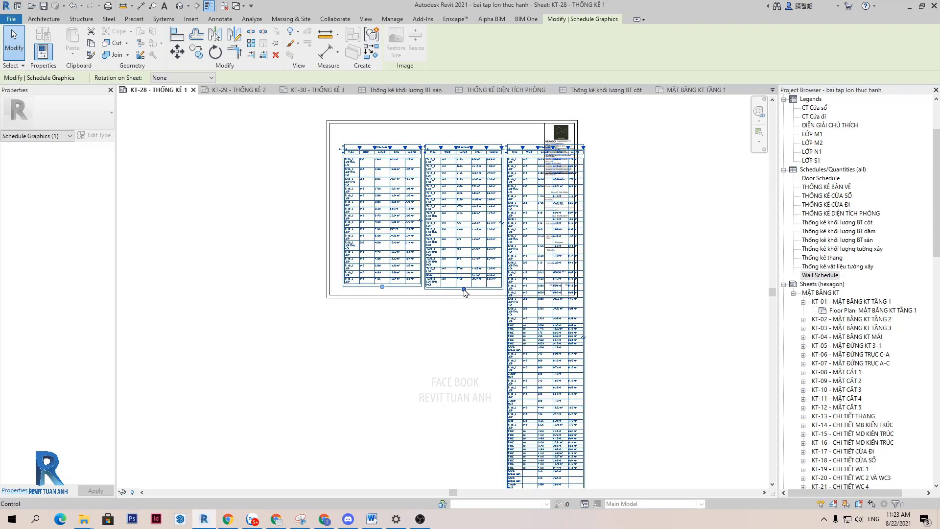
pyautogui.scroll(-2, 465, 292)
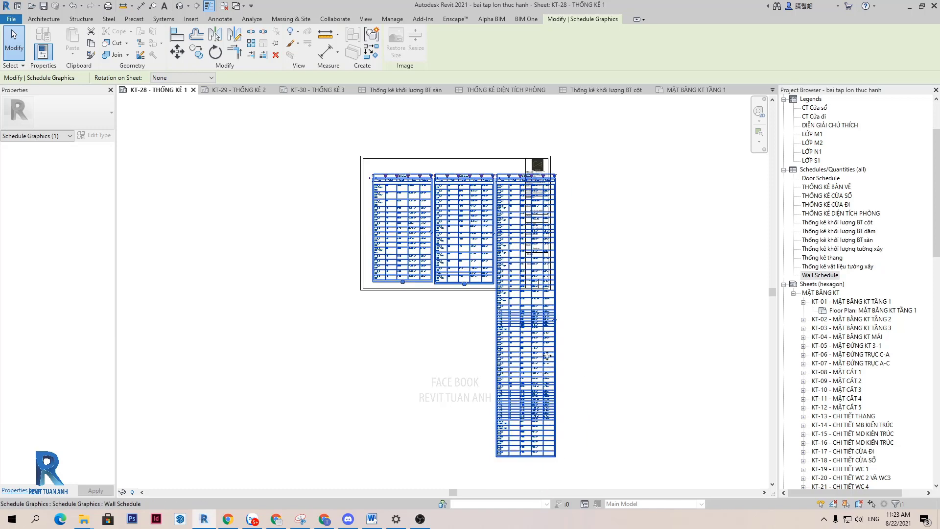
# Step: Split off a fourth column, shorten the third to match, and review the layout
pyautogui.click(555, 320)
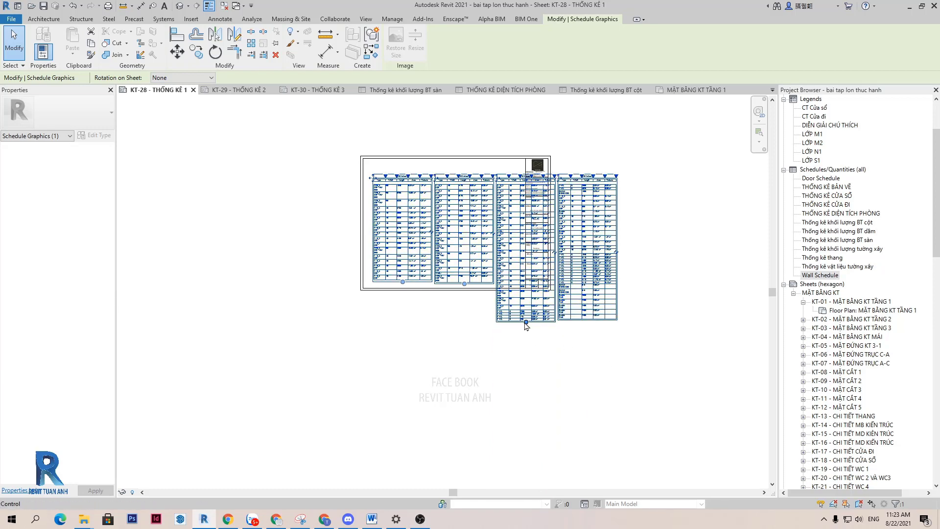
pyautogui.moveTo(526, 323); pyautogui.dragTo(526, 284)
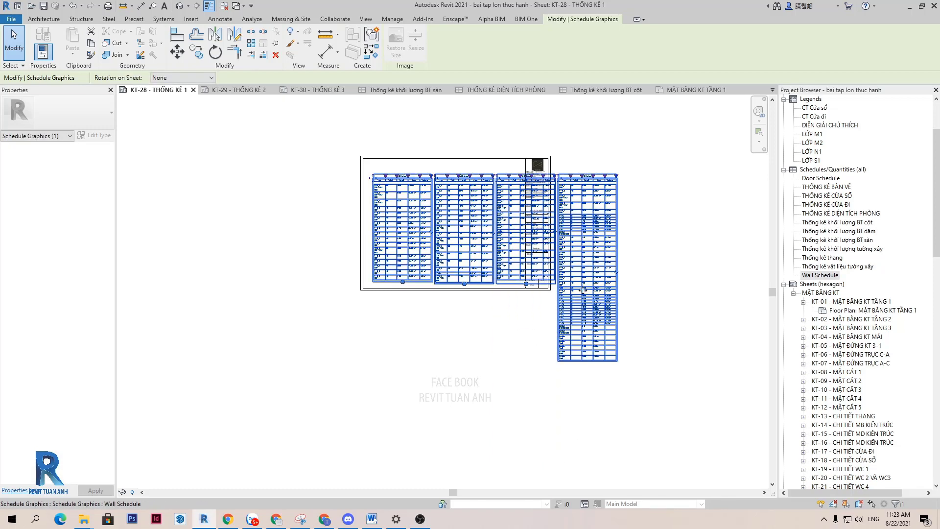
pyautogui.scroll(2, 597, 269)
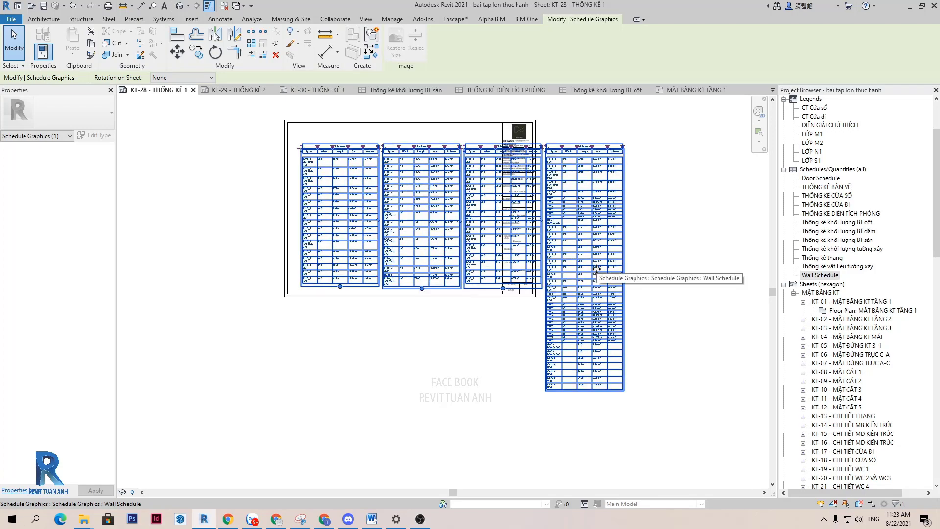
pyautogui.scroll(1, 540, 234)
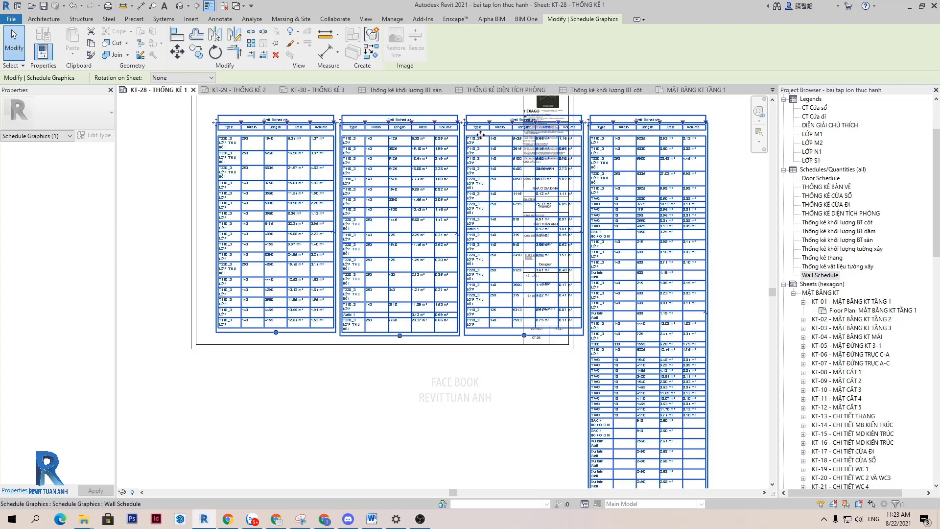
pyautogui.scroll(-1, 445, 277)
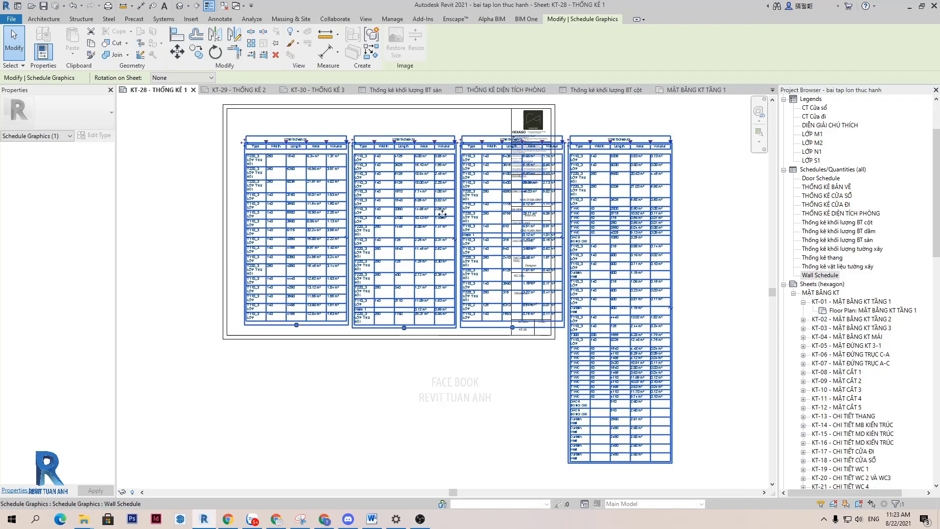
pyautogui.scroll(1, 236, 188)
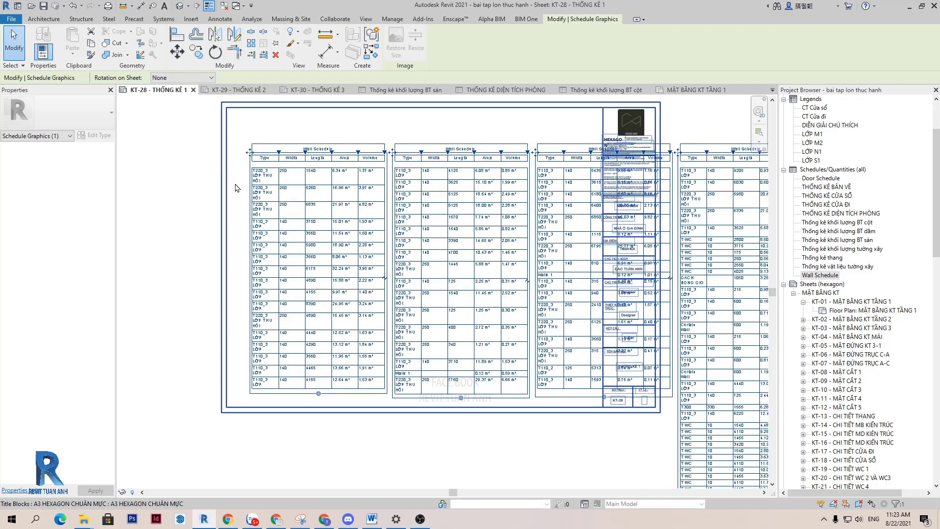
pyautogui.scroll(4, 236, 187)
pyautogui.scroll(-3, 317, 186)
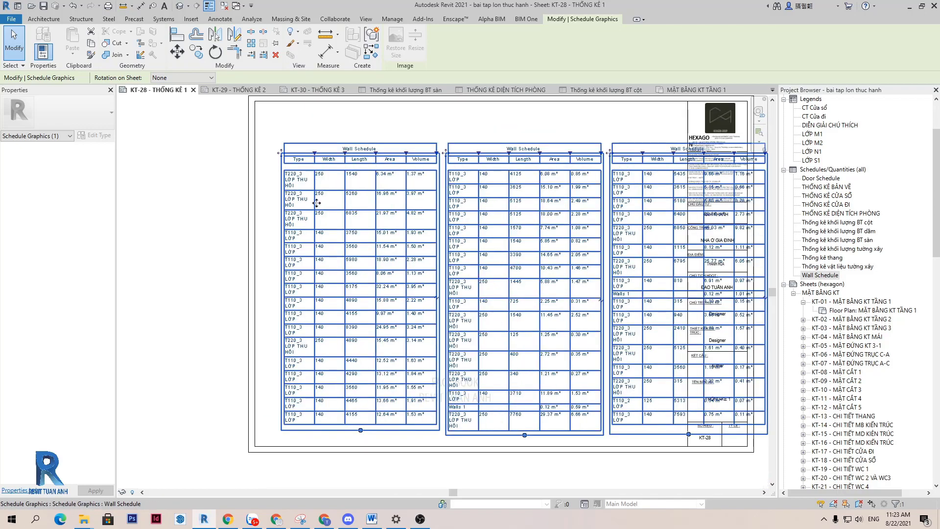
pyautogui.scroll(1, 319, 261)
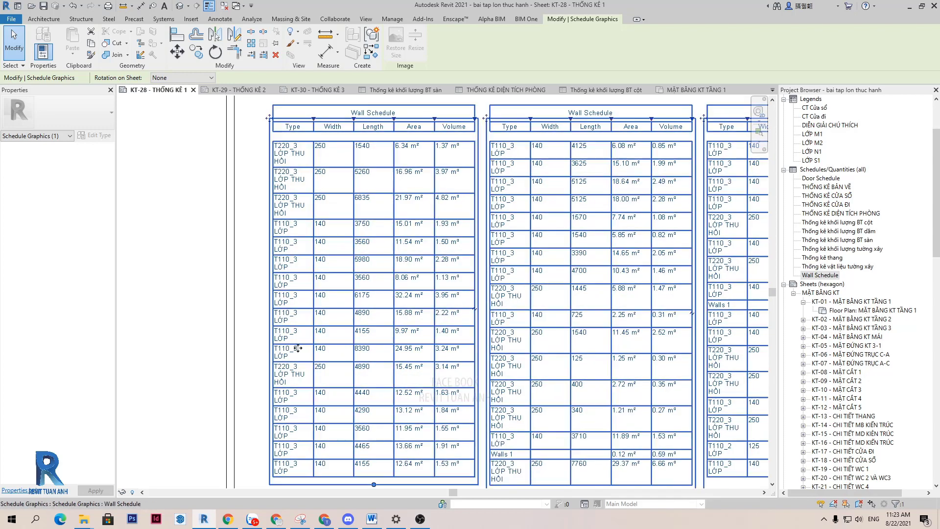
pyautogui.scroll(-3, 283, 345)
pyautogui.scroll(1, 489, 313)
pyautogui.scroll(1, 627, 325)
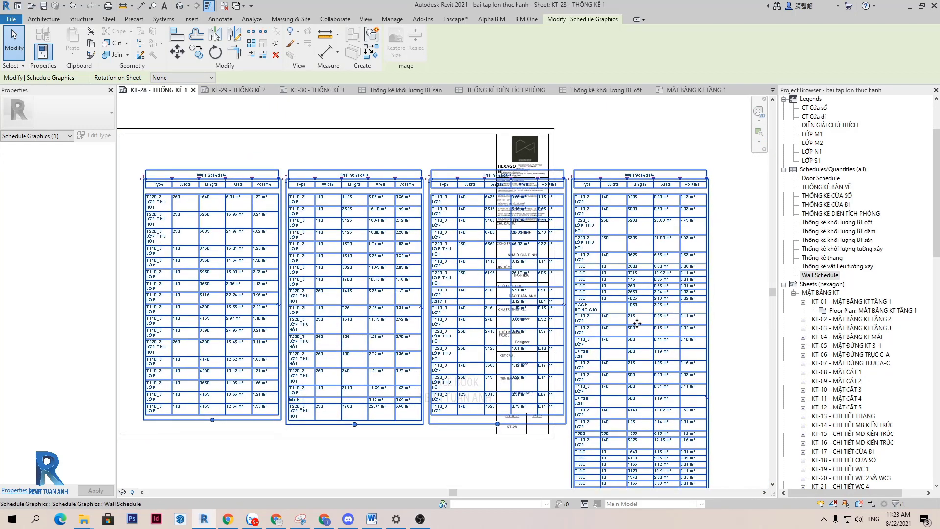
pyautogui.scroll(2, 585, 329)
pyautogui.moveTo(585, 330); pyautogui.dragTo(476, 296, button='middle')
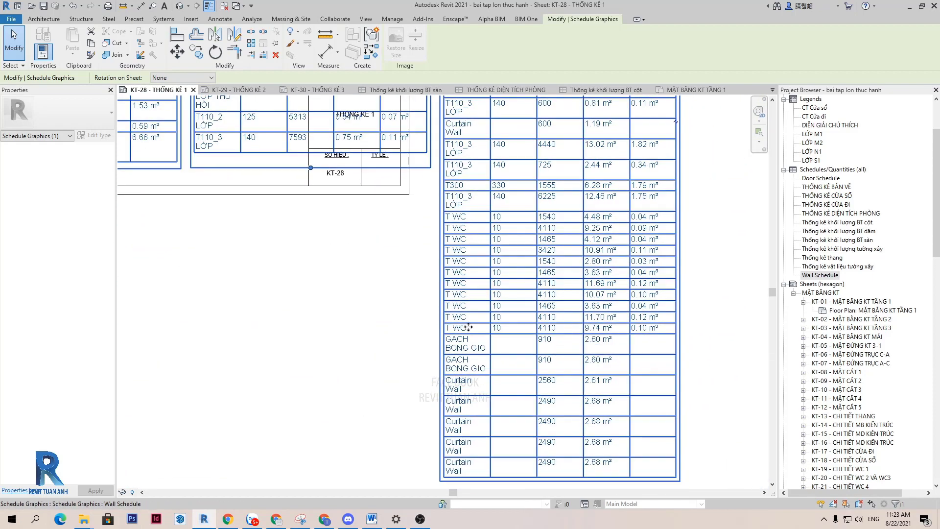
pyautogui.scroll(-3, 469, 327)
pyautogui.scroll(-2, 460, 352)
pyautogui.scroll(1, 616, 300)
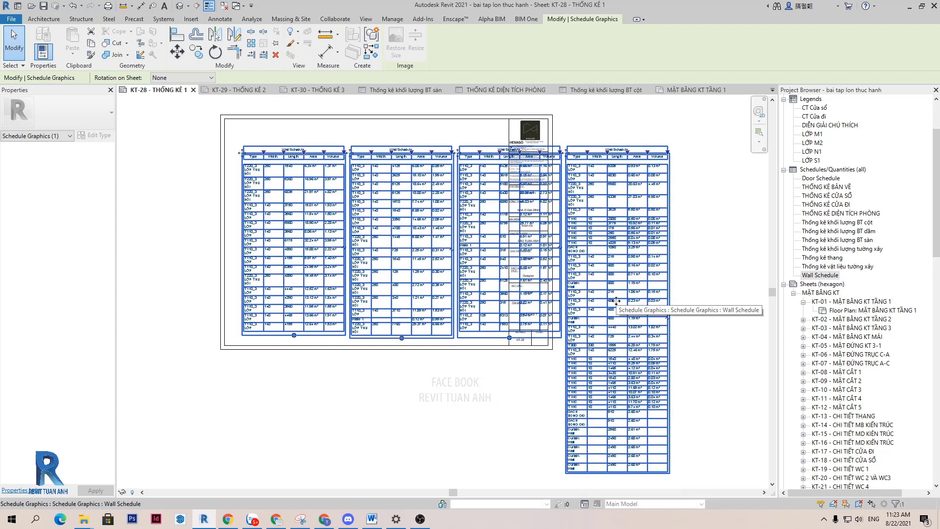
pyautogui.press('Escape')
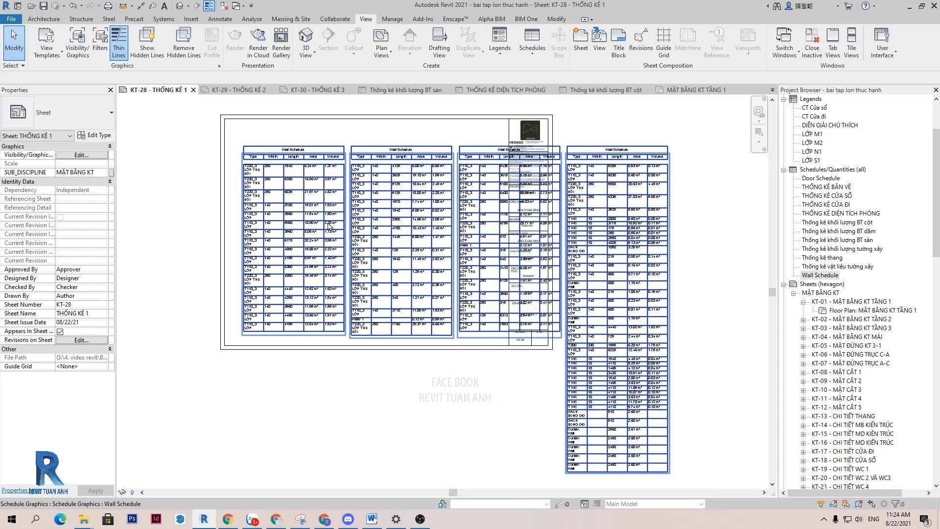
# Step: Delete the KT 20 -END schedule from sheet KT-30 and open the Wall Schedule
pyautogui.click(329, 227)
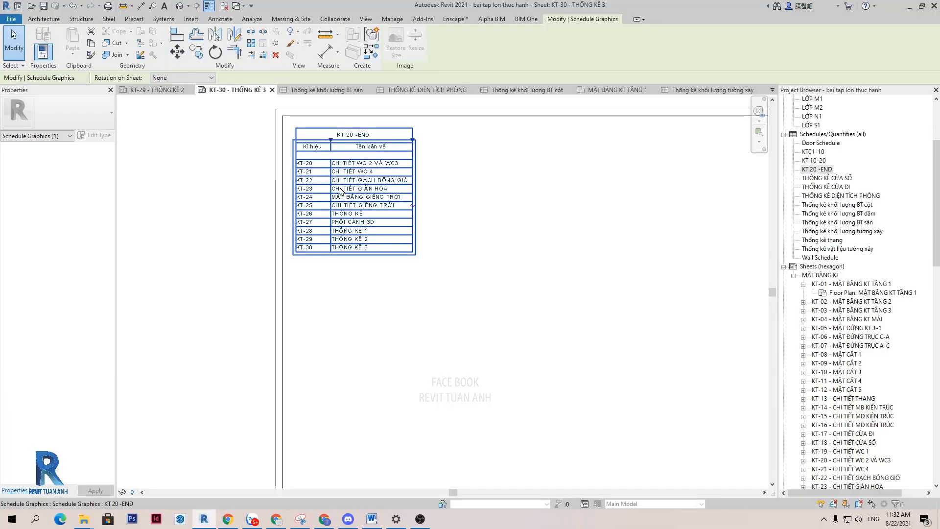
pyautogui.press('Delete')
pyautogui.scroll(2, 868, 240)
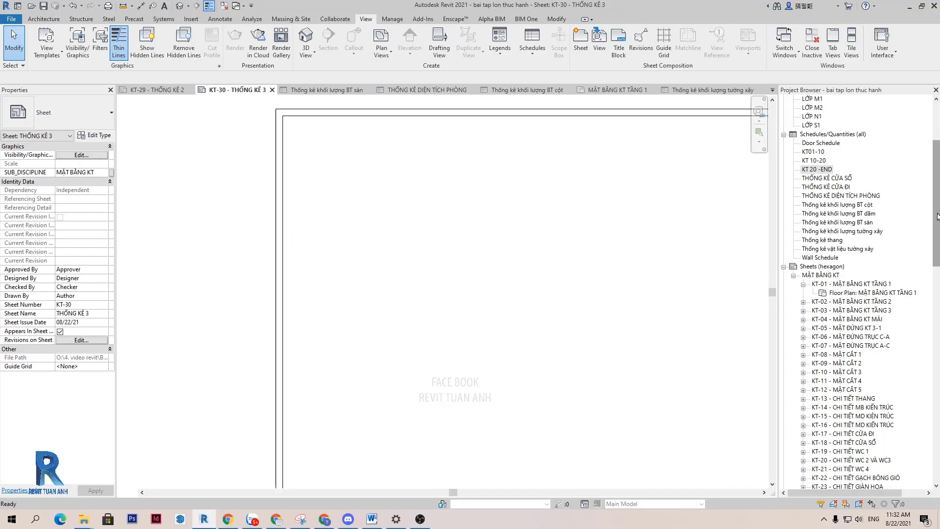
pyautogui.doubleClick(838, 292)
pyautogui.click(825, 301)
pyautogui.doubleClick(825, 302)
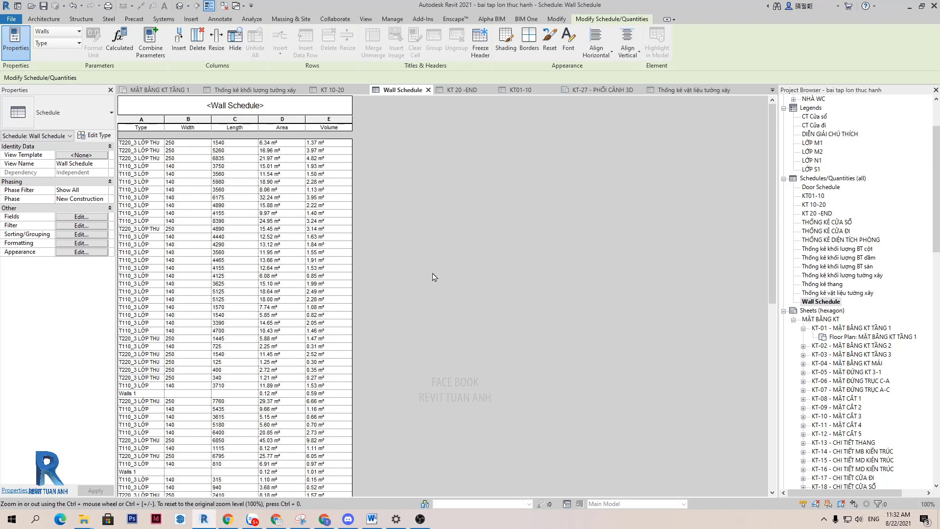
# Step: Duplicate the Wall Schedule and rename the copy to T WC
pyautogui.rightClick(826, 304)
pyautogui.moveTo(852, 355)
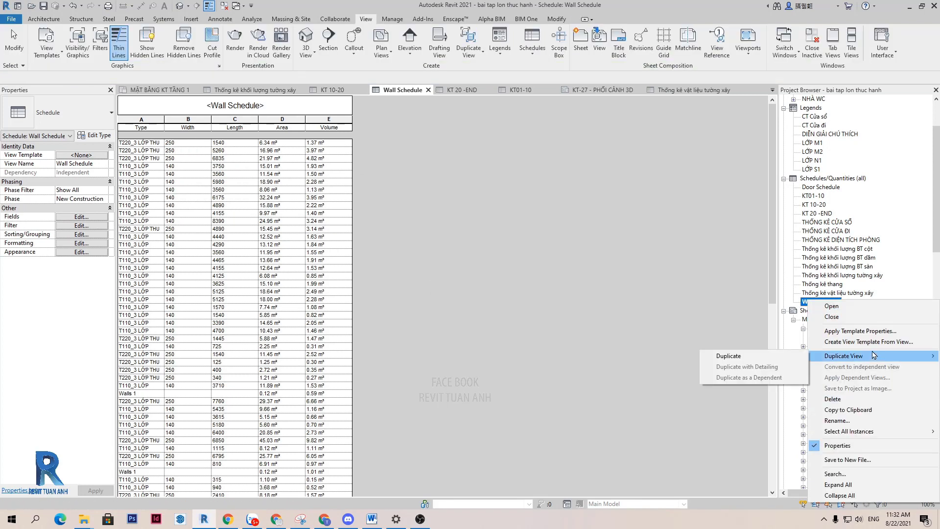
pyautogui.click(730, 356)
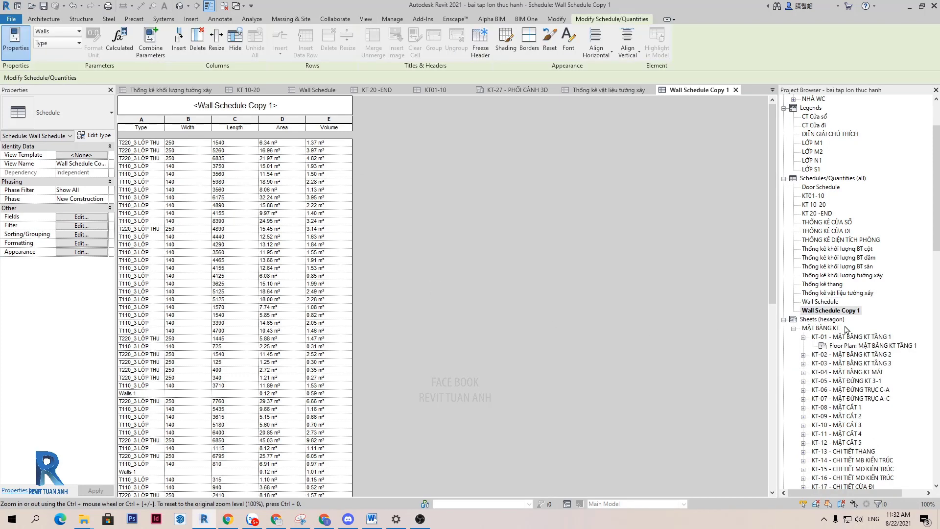
pyautogui.rightClick(858, 311)
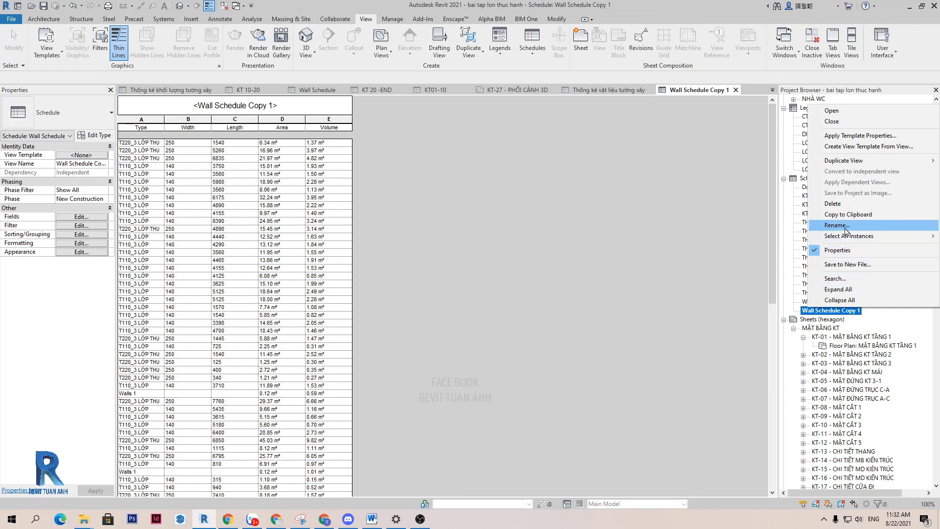
pyautogui.click(848, 231)
pyautogui.write('T WC')
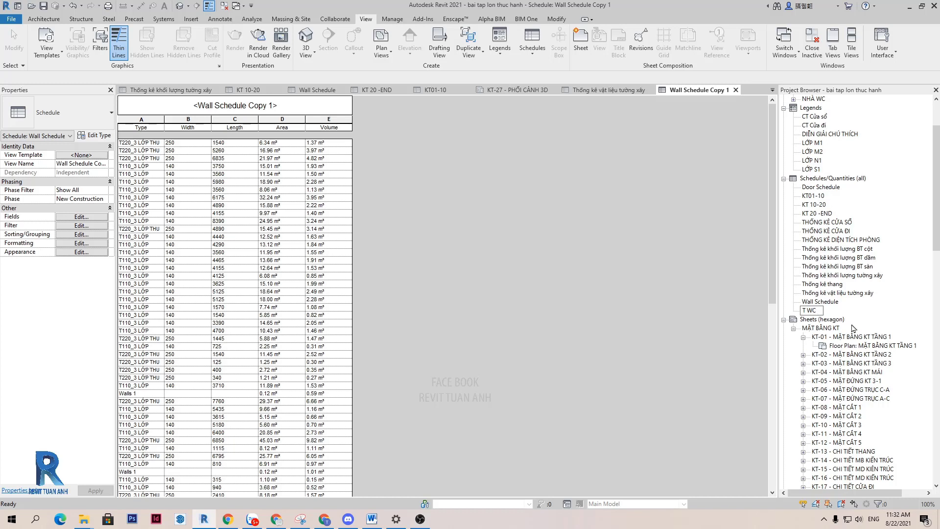
pyautogui.press('Return')
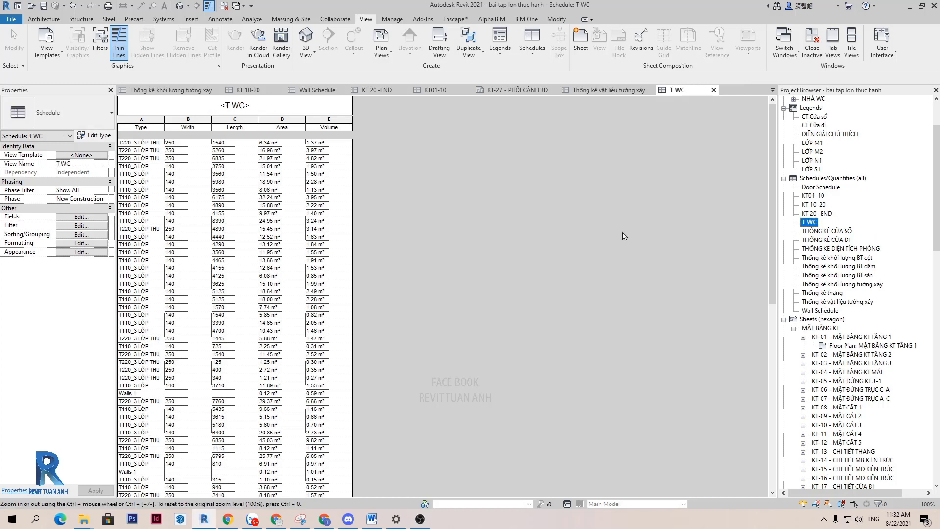
pyautogui.scroll(-5, 520, 417)
pyautogui.scroll(-10, 458, 337)
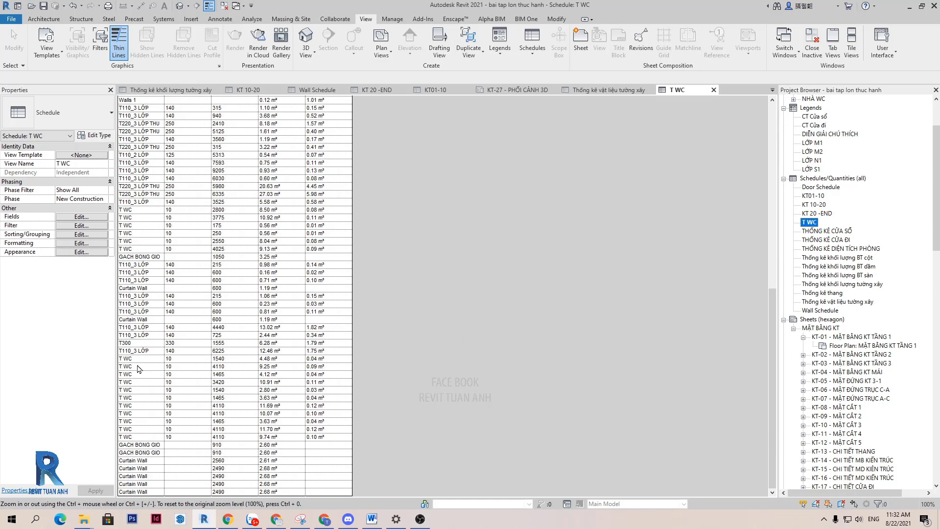
# Step: In the T WC schedule, check which fields its filter can use
pyautogui.click(139, 368)
pyautogui.scroll(15, 155, 348)
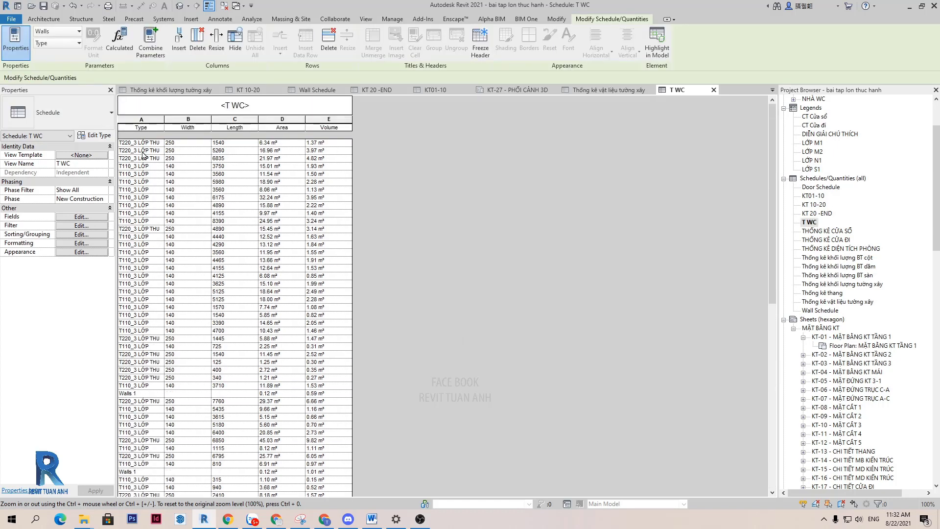
pyautogui.doubleClick(155, 127)
pyautogui.scroll(-5, 147, 245)
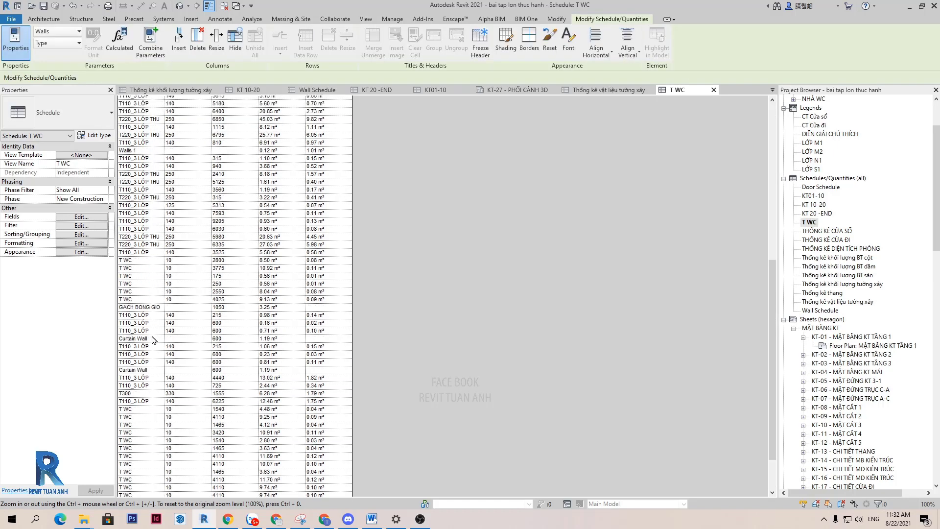
pyautogui.scroll(-5, 138, 390)
pyautogui.click(145, 361)
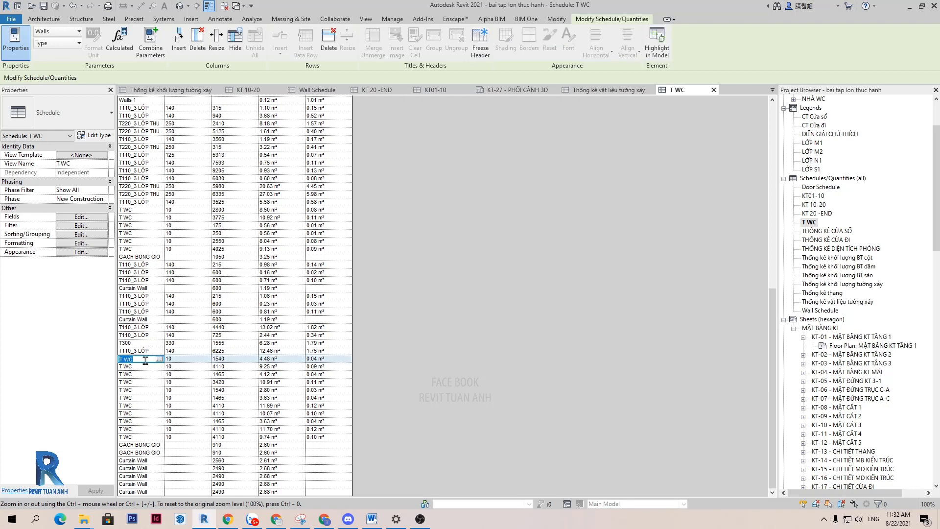
pyautogui.click(82, 225)
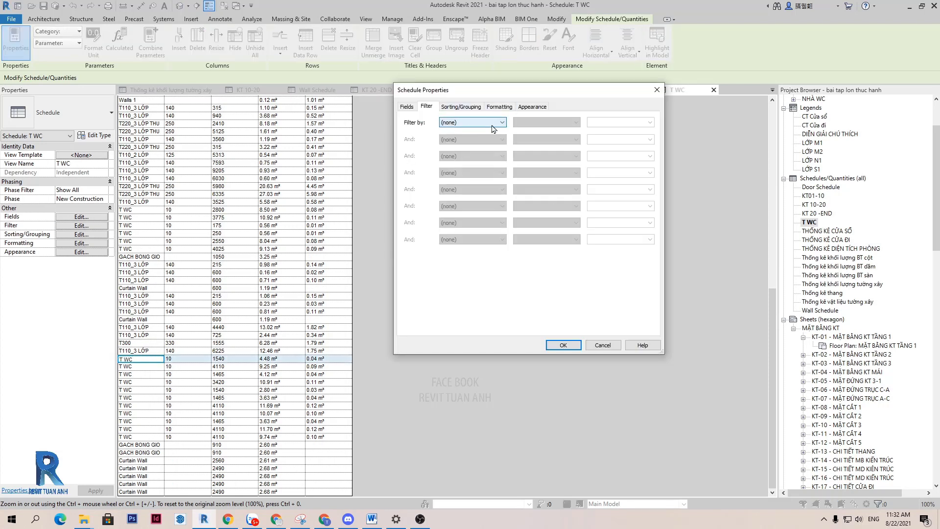
pyautogui.click(491, 123)
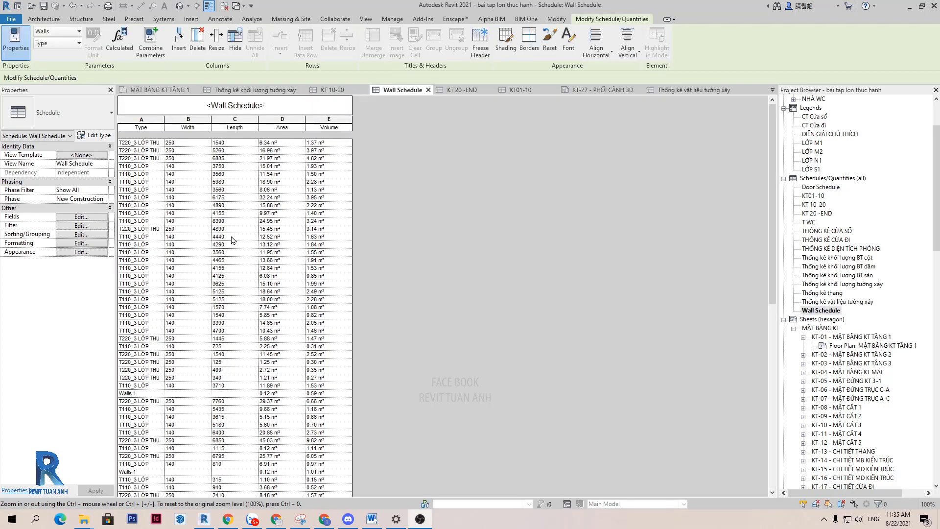
# Step: Inspect the Wall Schedule's filter fields (only Width, Length, Area, Volume) and cancel unchanged
pyautogui.click(95, 228)
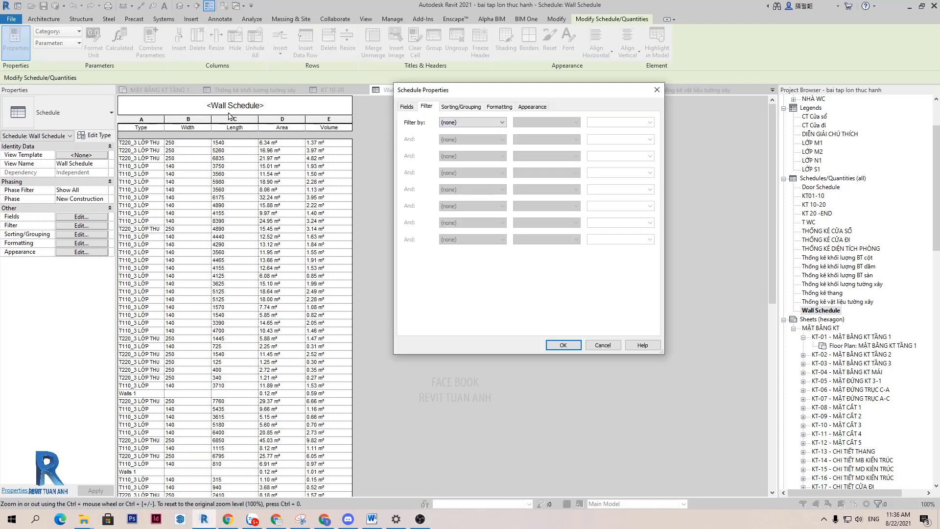
pyautogui.click(492, 122)
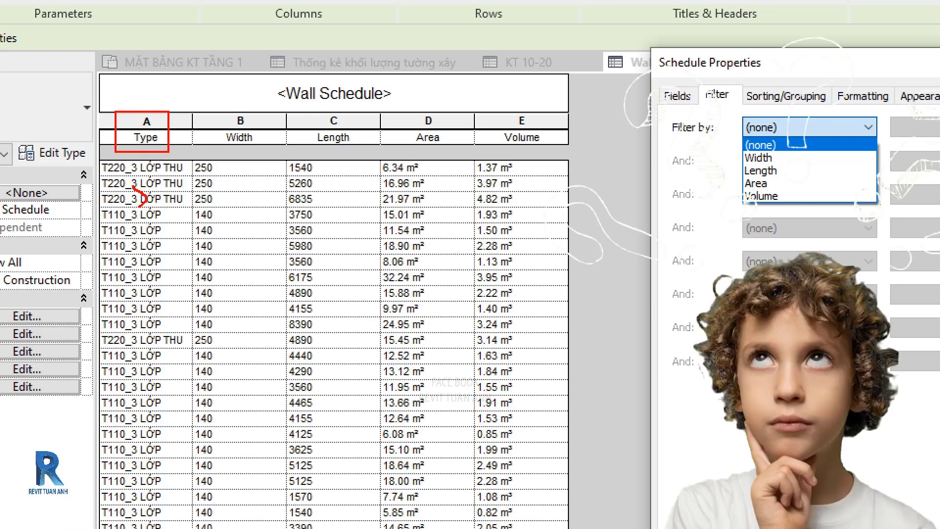
pyautogui.moveTo(134, 175); pyautogui.dragTo(145, 448)
pyautogui.press('Escape')
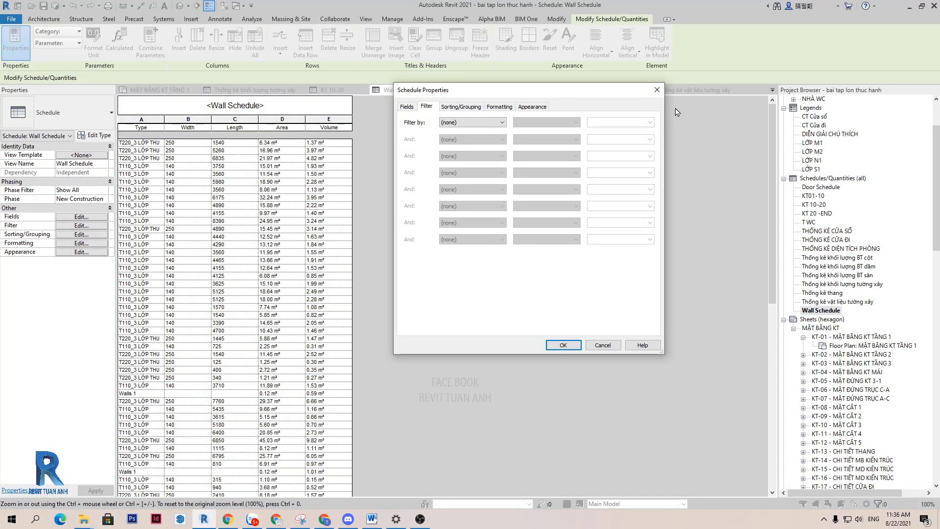
pyautogui.click(656, 90)
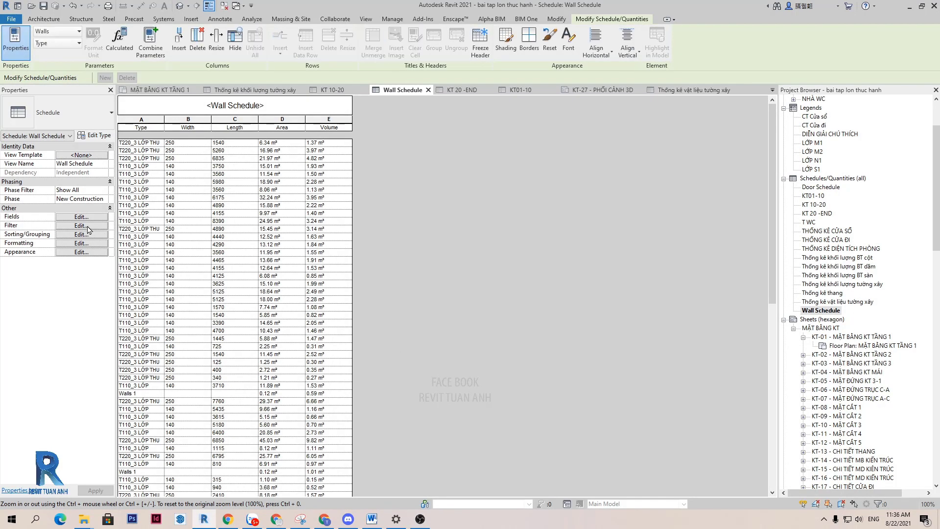
pyautogui.click(87, 226)
# Step: Add the Type Mark field to the Wall Schedule, showing TH for T220 walls
pyautogui.press('Escape')
pyautogui.click(92, 218)
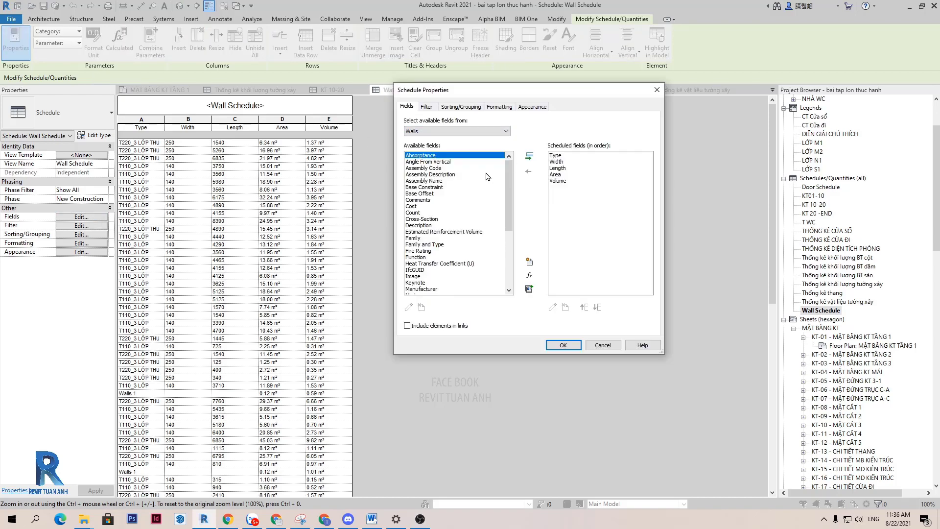
pyautogui.click(425, 194)
pyautogui.scroll(-5, 425, 221)
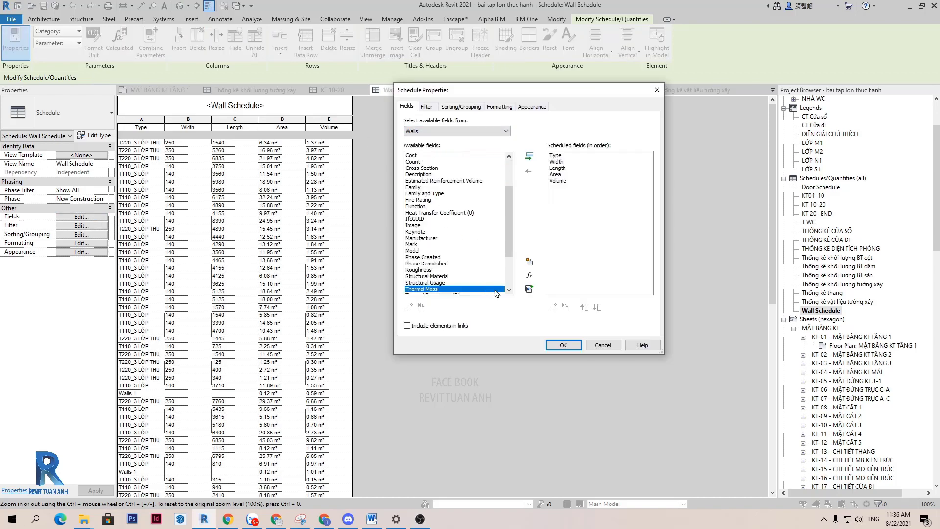
pyautogui.click(423, 257)
pyautogui.scroll(-2, 422, 274)
pyautogui.click(443, 282)
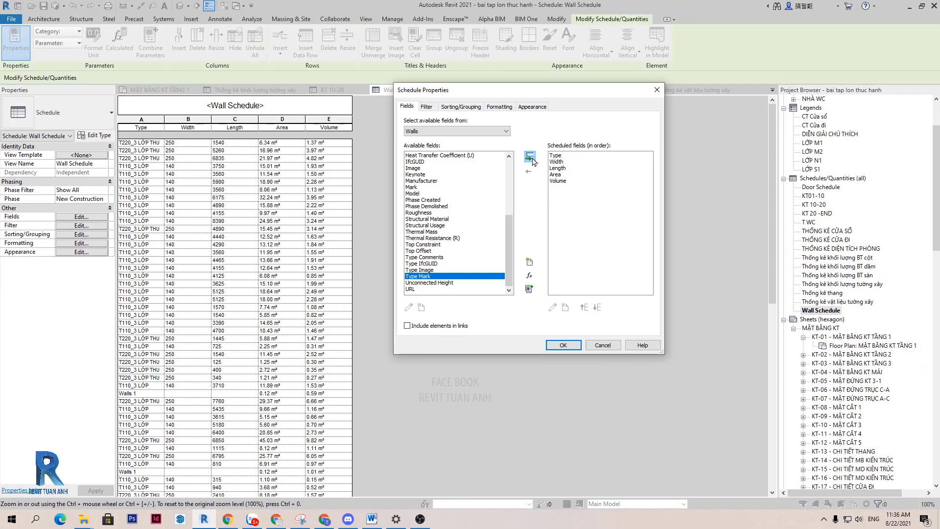
pyautogui.click(534, 150)
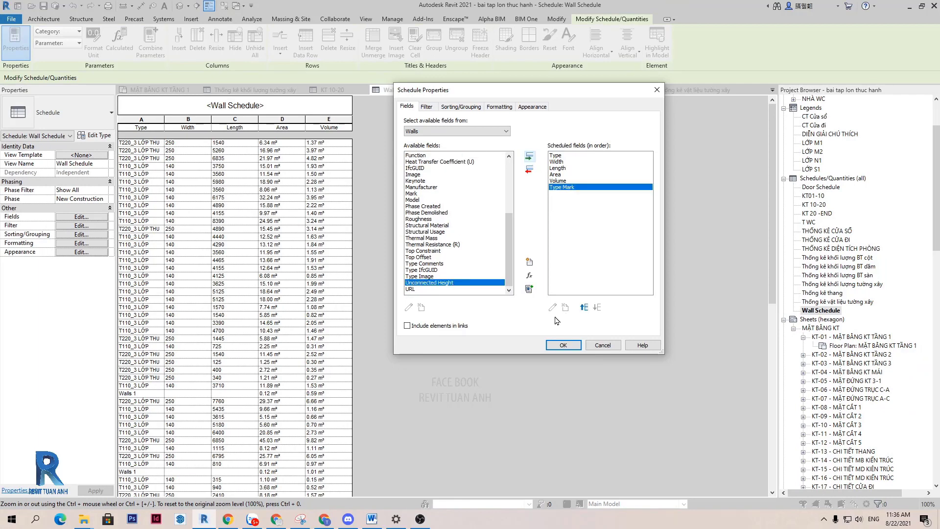
pyautogui.click(564, 346)
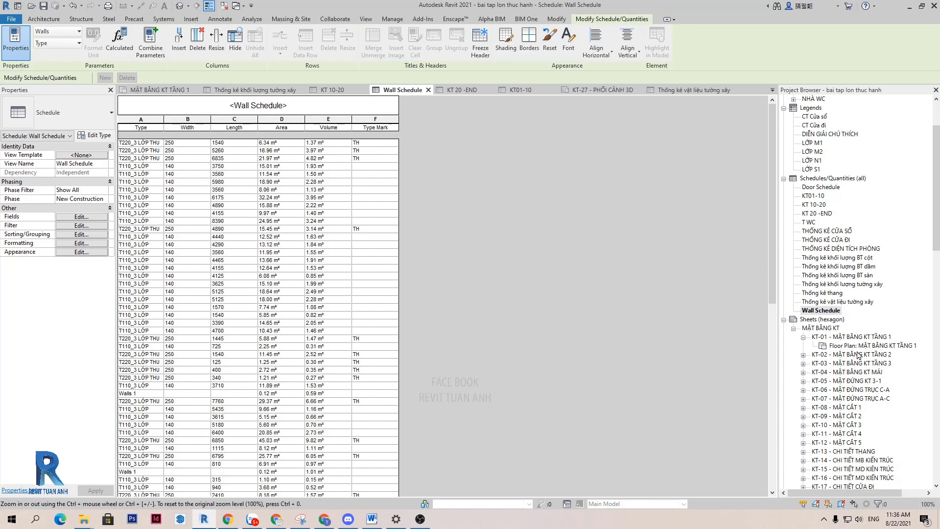
# Step: Open the MẶT BẰNG KT TẦNG 1 floor plan and select the living room's top wall
pyautogui.doubleClick(884, 346)
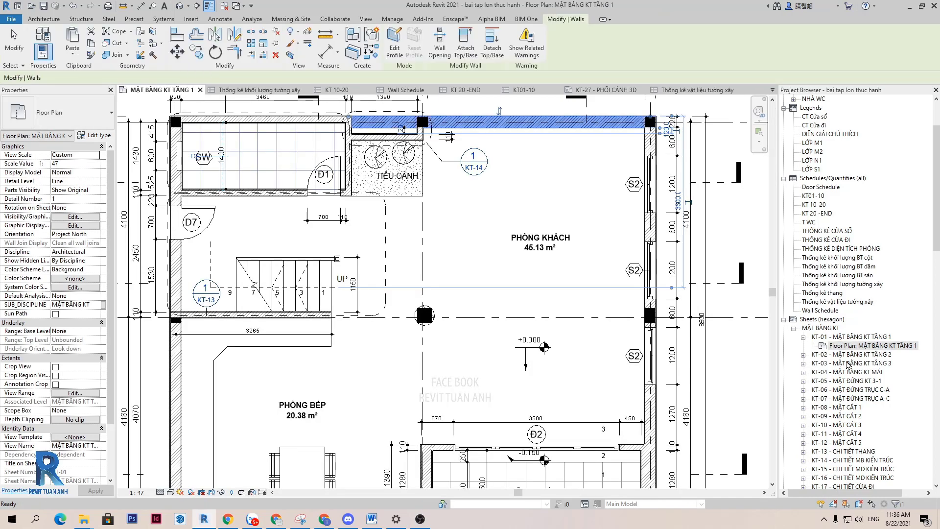
pyautogui.click(509, 206)
pyautogui.scroll(2, 508, 186)
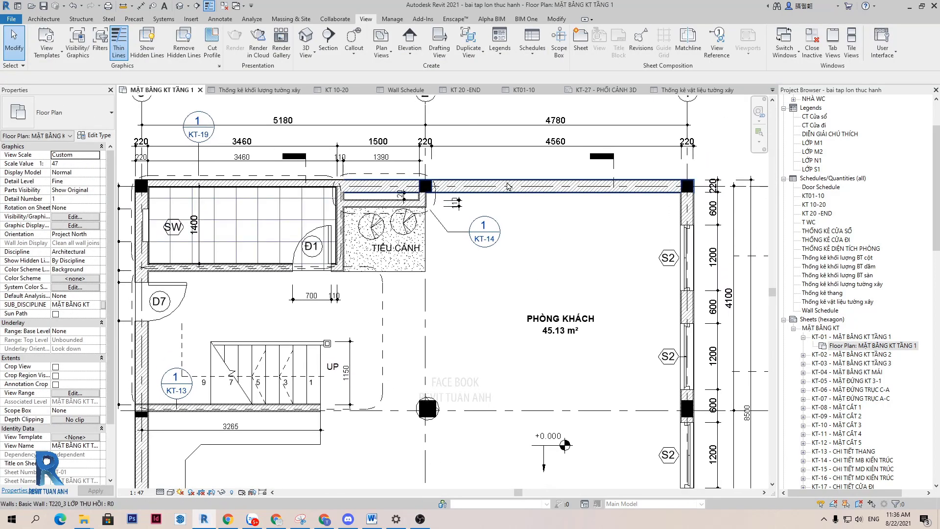
pyautogui.click(508, 186)
# Step: Set the T220 wall type's Type Mark to TUONG 220
pyautogui.click(94, 135)
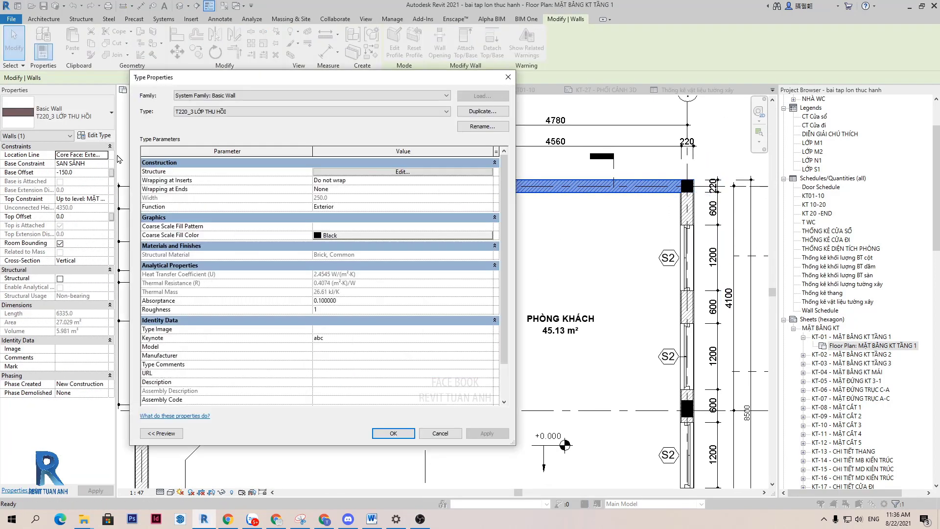
pyautogui.scroll(-1, 422, 354)
pyautogui.click(344, 372)
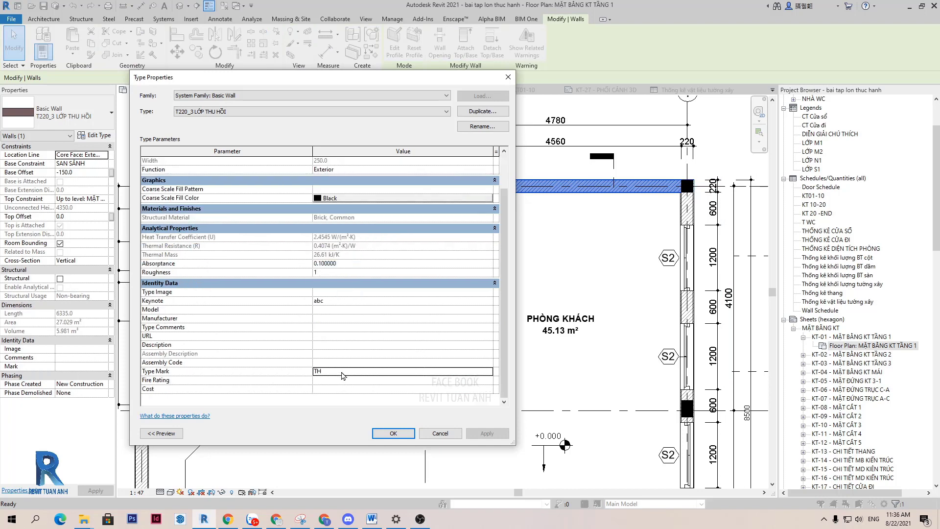
pyautogui.write('1')
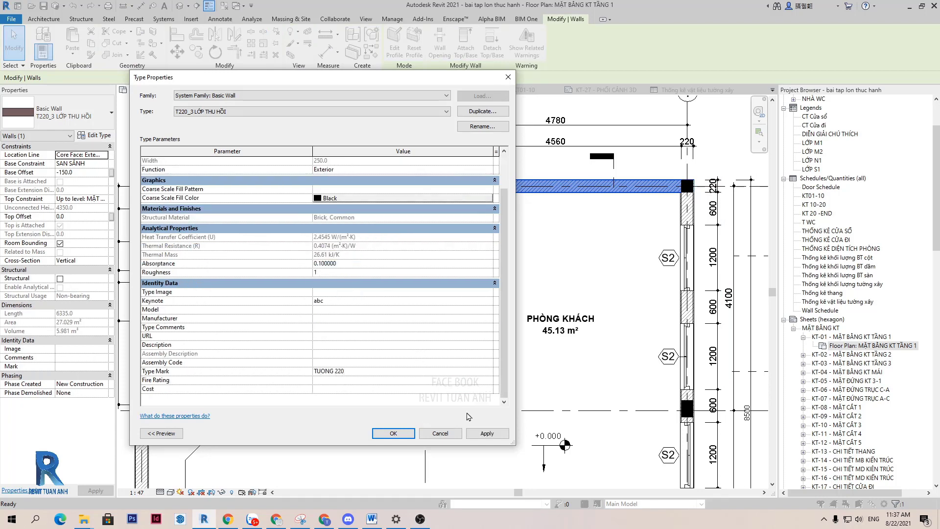
pyautogui.click(487, 433)
pyautogui.click(393, 433)
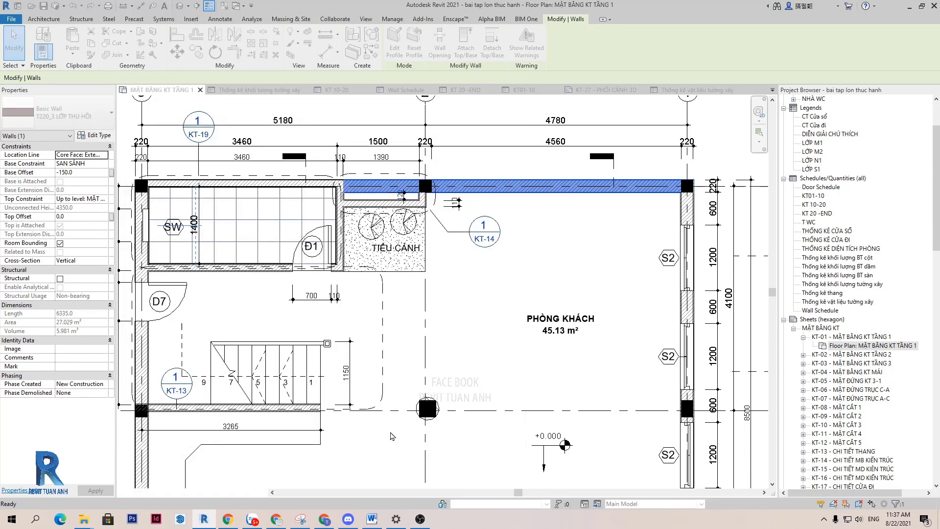
# Step: Give the T110_3 LỚP wall type the Type Mark TUONG 110
pyautogui.scroll(2, 252, 188)
pyautogui.click(264, 181)
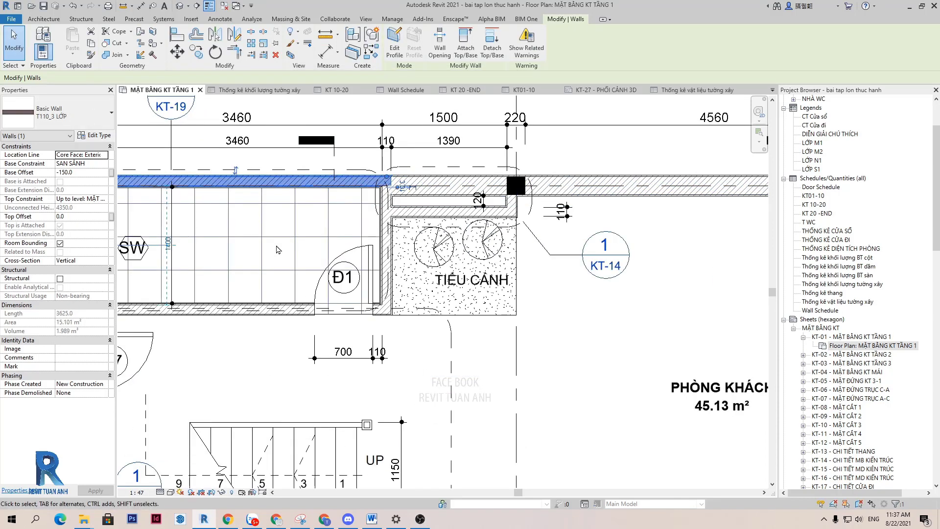
pyautogui.scroll(-2, 278, 250)
pyautogui.click(98, 135)
pyautogui.scroll(-3, 422, 366)
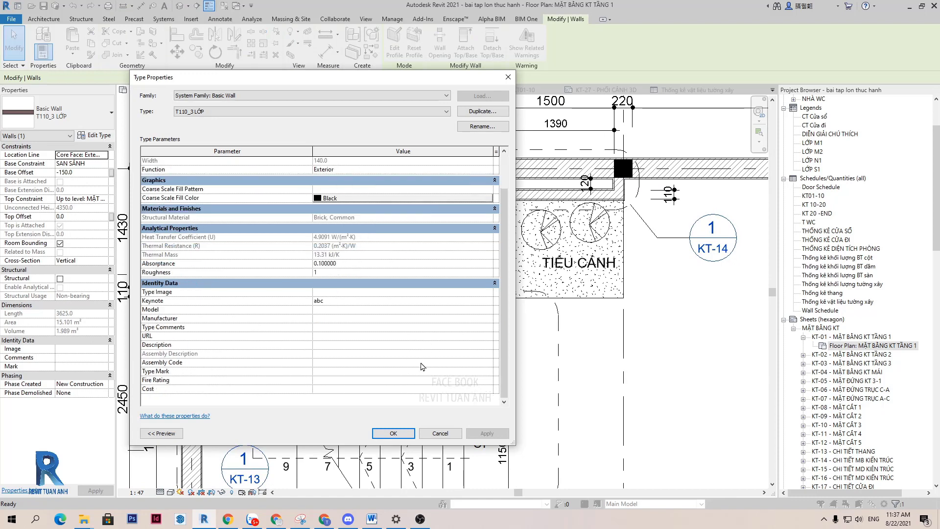
pyautogui.write('T')
pyautogui.write('UONG 110')
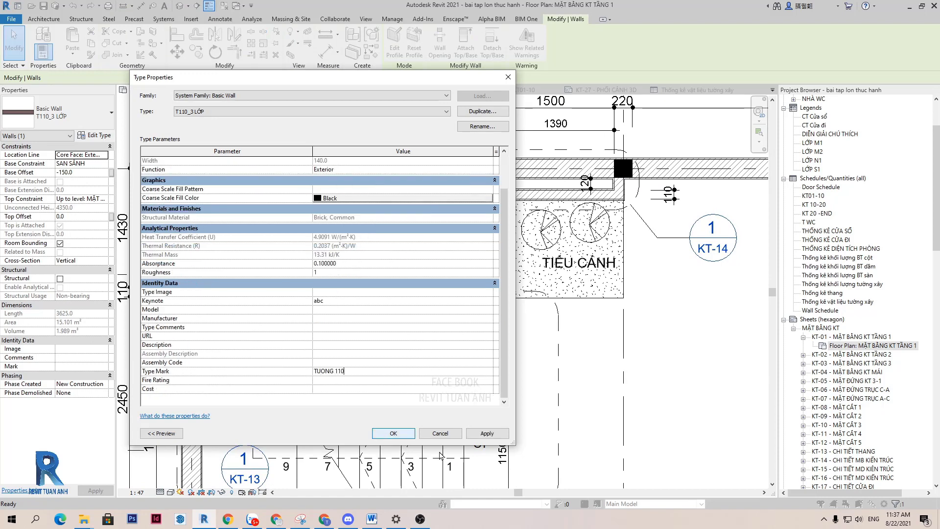
pyautogui.click(493, 434)
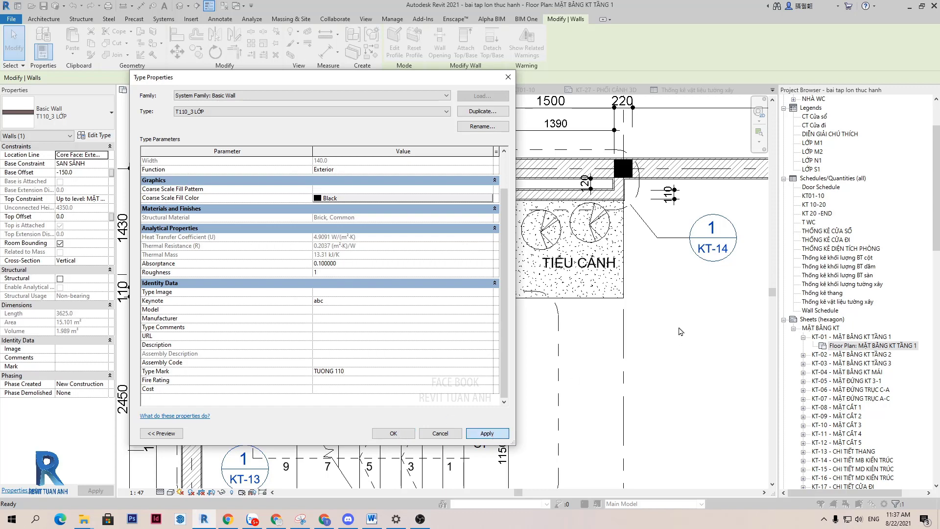
pyautogui.press('Escape')
# Step: Set the T WC wall type's Type Mark to TUONG WC
pyautogui.scroll(-3, 382, 289)
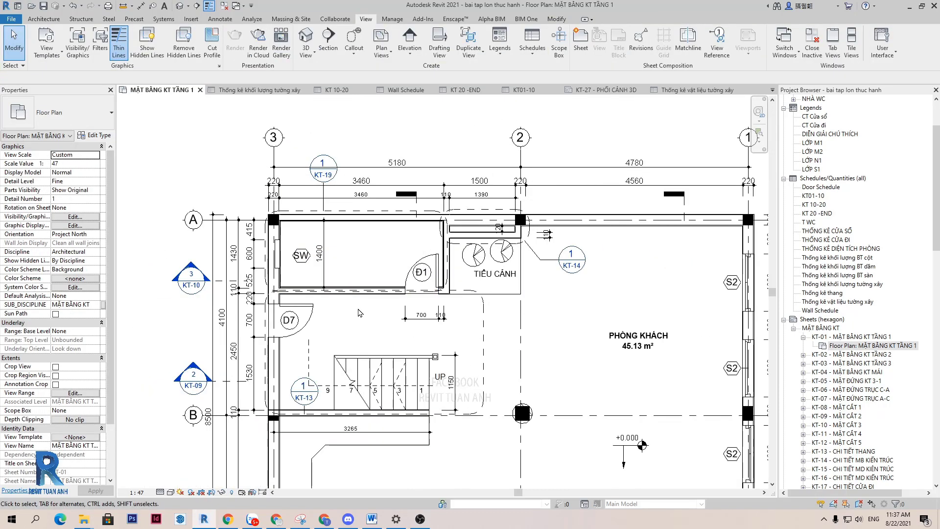
pyautogui.scroll(3, 395, 289)
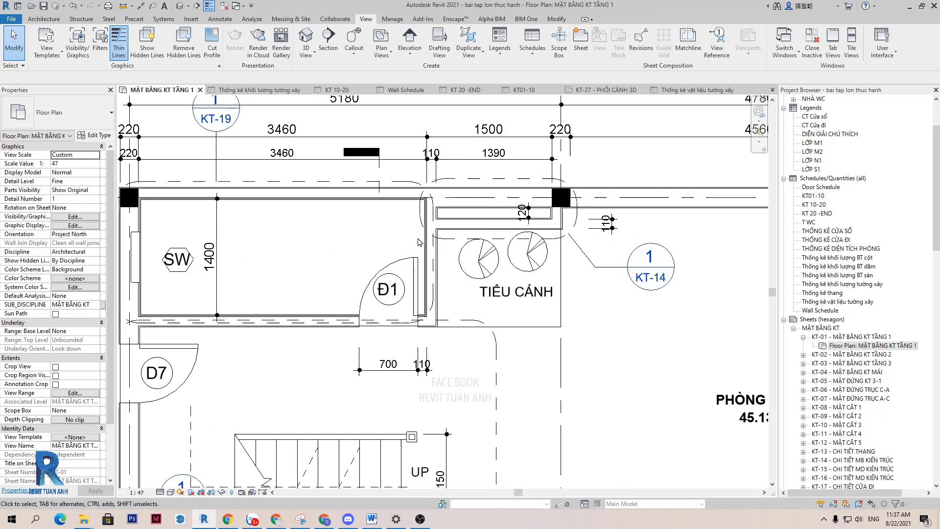
pyautogui.scroll(5, 400, 284)
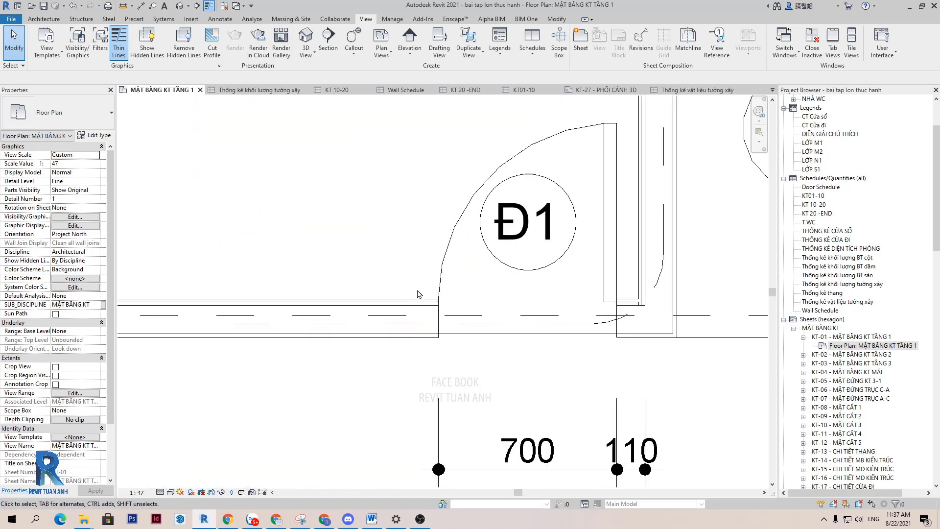
pyautogui.click(421, 305)
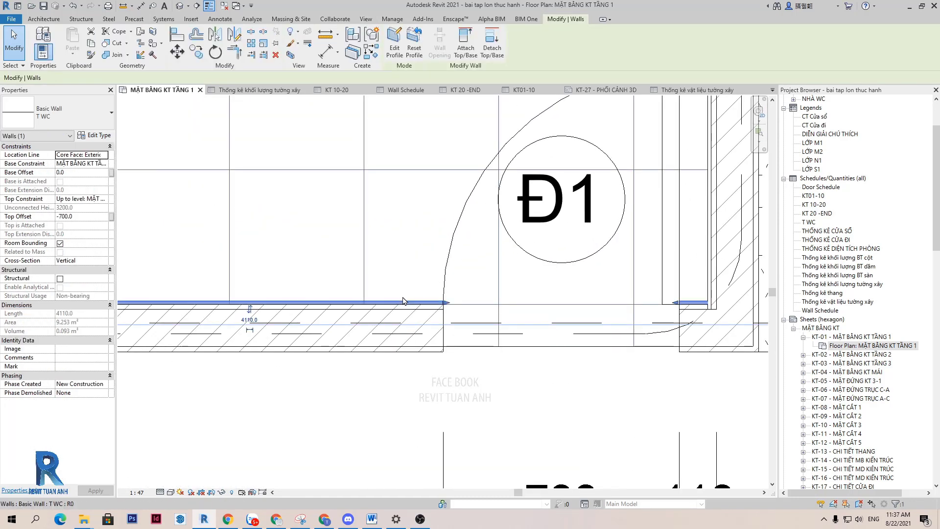
pyautogui.scroll(-2, 400, 298)
pyautogui.scroll(3, 382, 299)
pyautogui.click(96, 135)
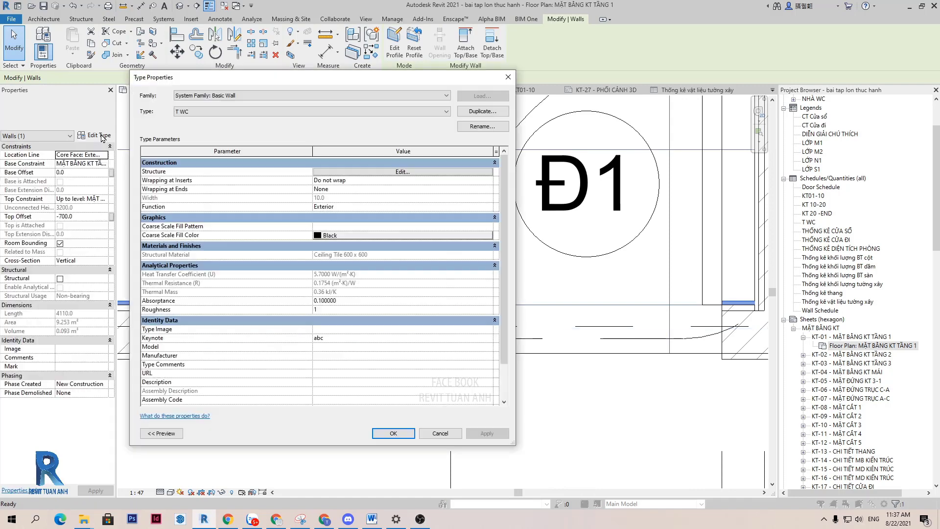
pyautogui.scroll(-2, 387, 380)
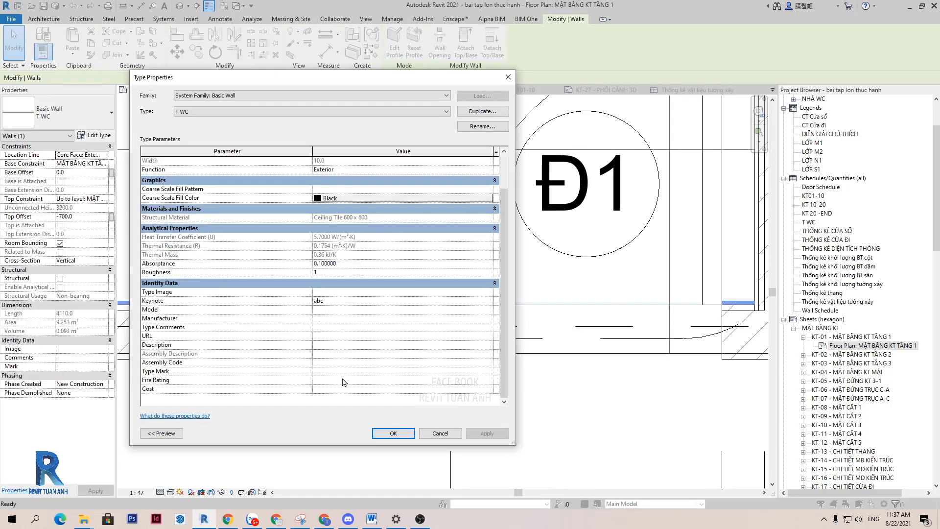
pyautogui.click(343, 372)
pyautogui.write('TUONG WC')
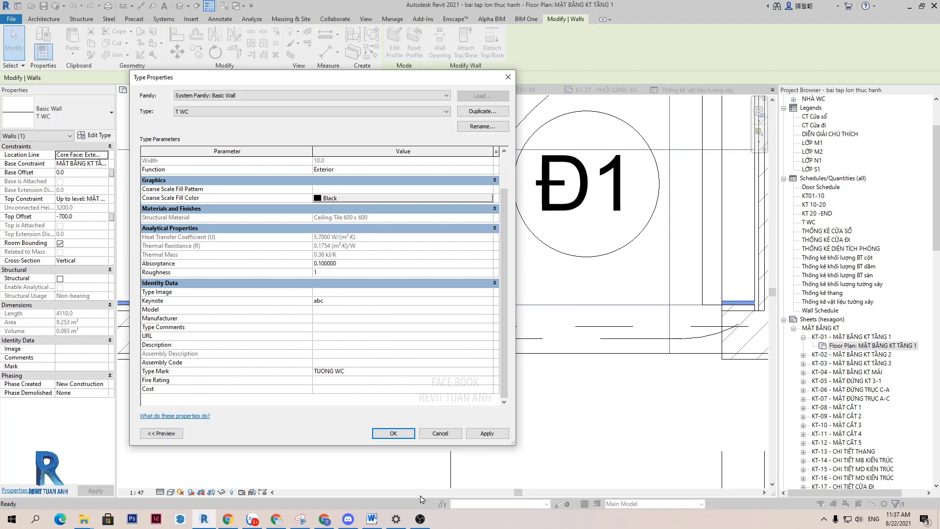
pyautogui.click(393, 433)
pyautogui.scroll(3, 514, 410)
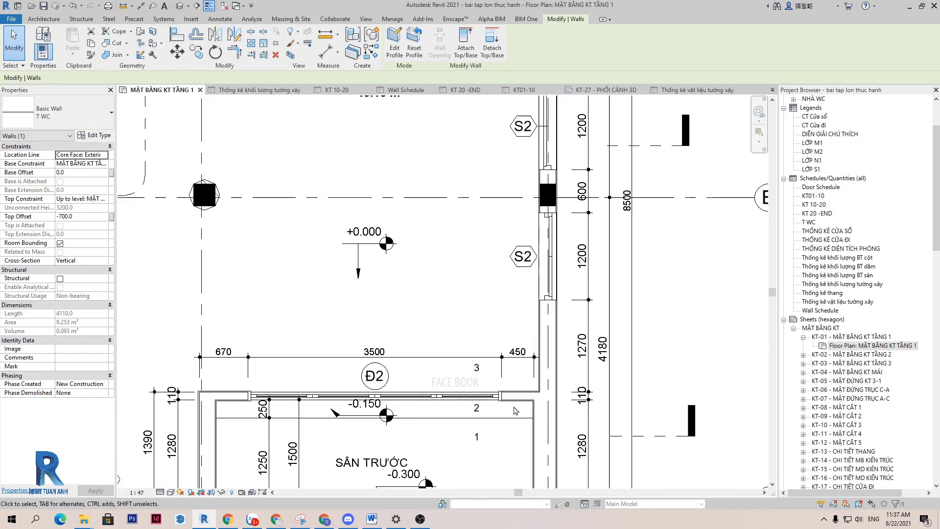
pyautogui.scroll(-3, 499, 294)
# Step: Make two duplicates of the Wall Schedule
pyautogui.press('Escape')
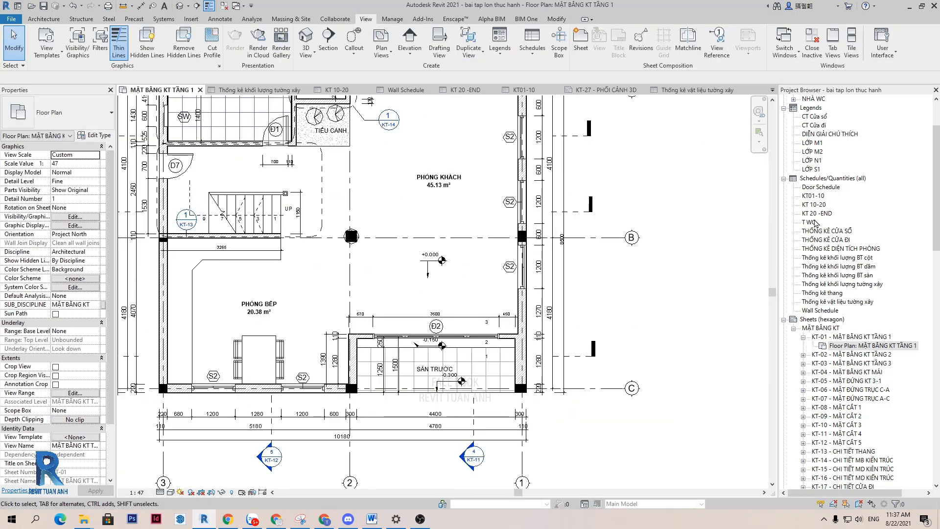
pyautogui.doubleClick(833, 311)
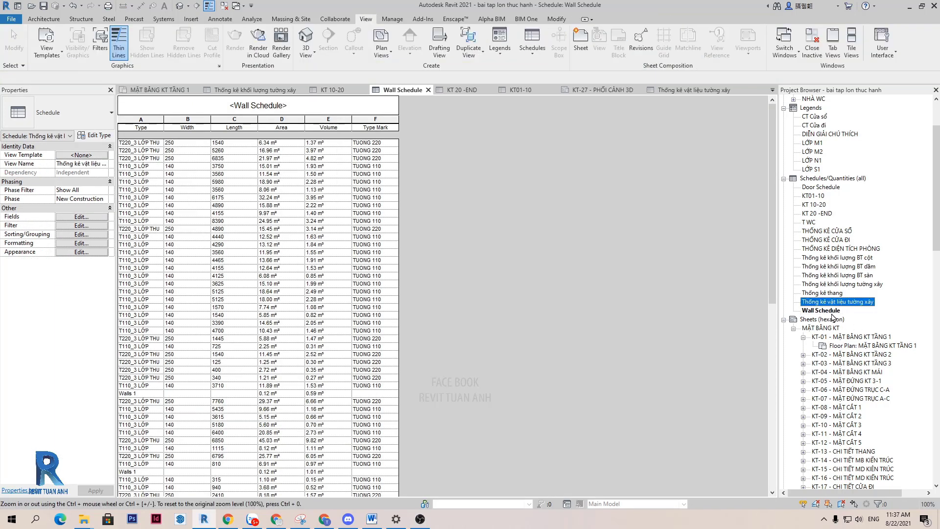
pyautogui.rightClick(832, 314)
pyautogui.moveTo(843, 164)
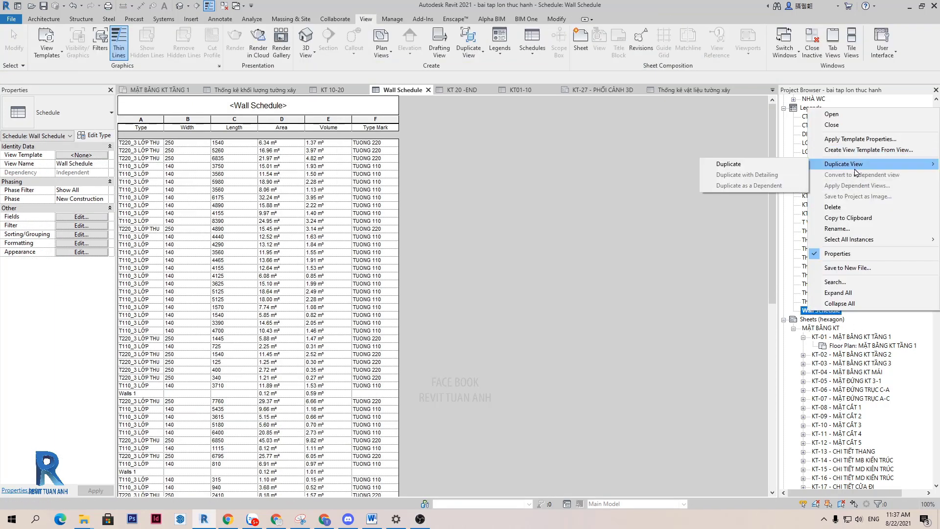
pyautogui.click(758, 164)
pyautogui.rightClick(827, 319)
pyautogui.click(734, 169)
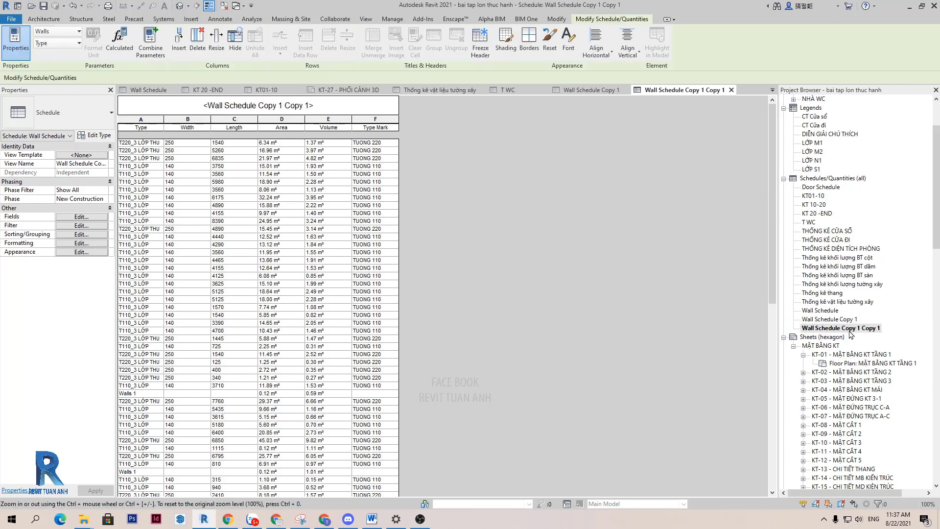
# Step: Rename the original Wall Schedule to TK TUONG 220
pyautogui.click(831, 312)
pyautogui.rightClick(831, 312)
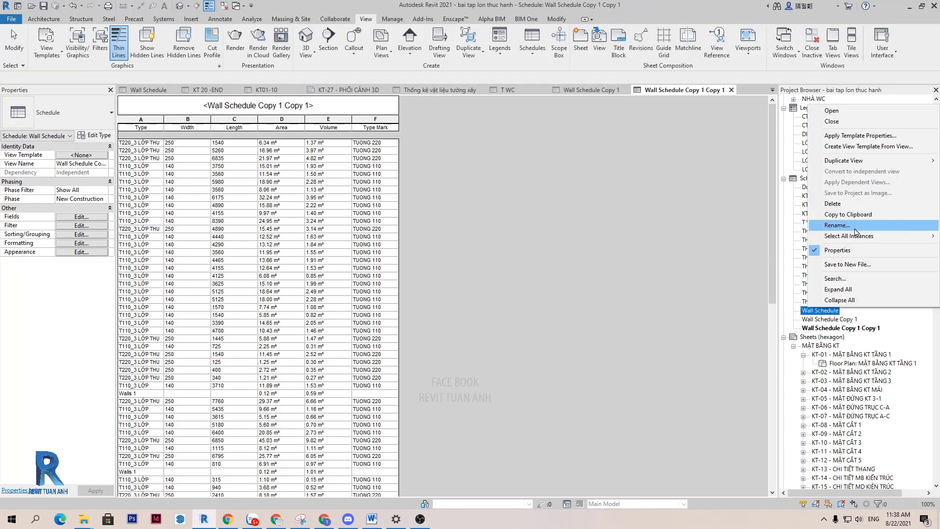
pyautogui.click(828, 226)
pyautogui.write('TUONG 220')
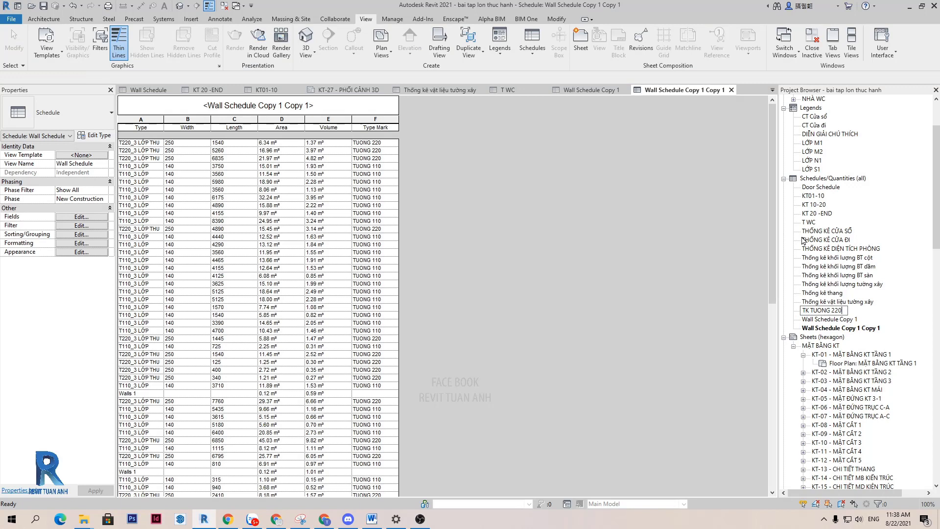
pyautogui.press('Return')
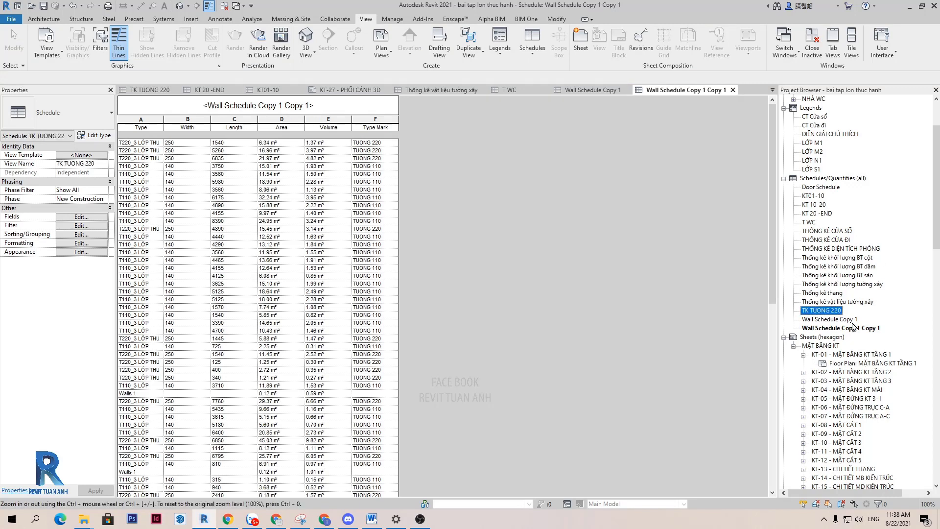
# Step: Rename the two schedule copies to TK TUONG 110 and TK TUONG WC
pyautogui.click(852, 319)
pyautogui.rightClick(852, 319)
pyautogui.click(848, 240)
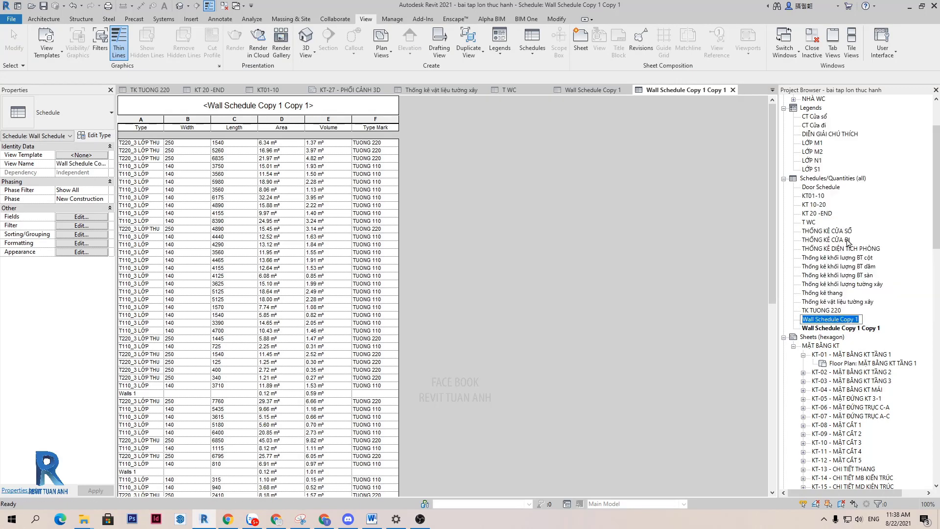
pyautogui.write('TK TUONG 110')
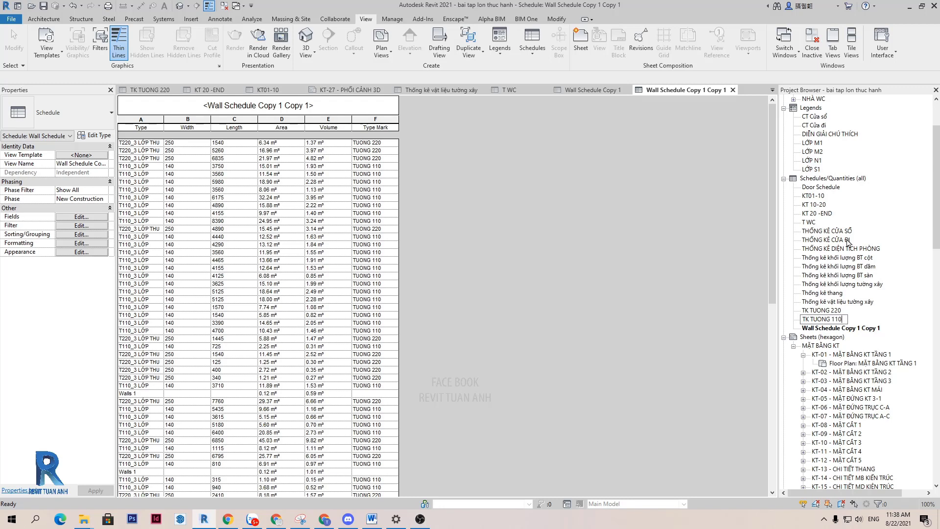
pyautogui.press('Return')
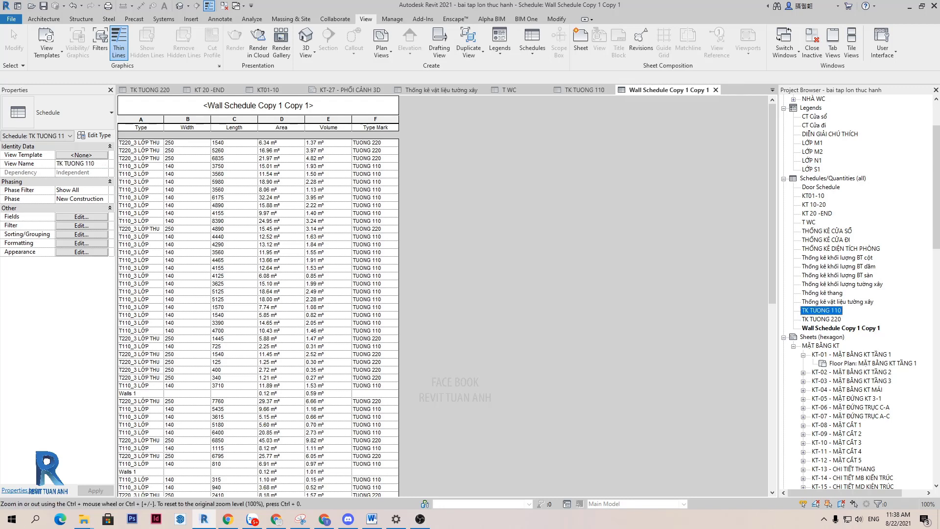
pyautogui.rightClick(836, 328)
pyautogui.click(848, 247)
pyautogui.write('TK TUONG WC')
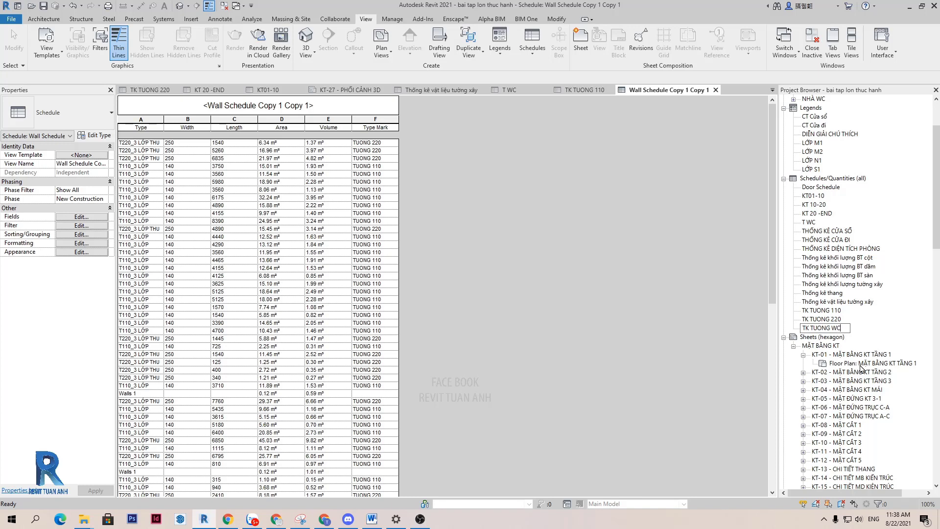
pyautogui.press('Return')
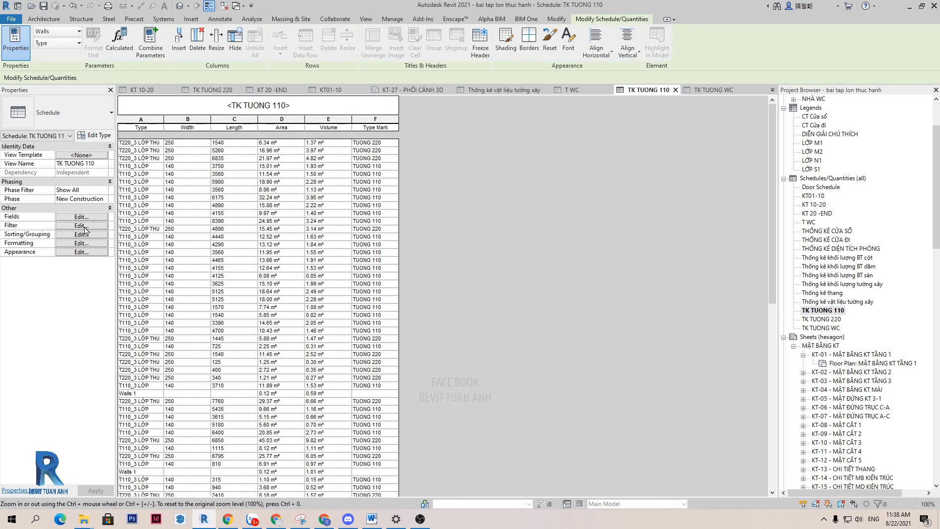
# Step: Filter the TK TUONG 220 schedule to Type Mark begins with the 220 mark
pyautogui.doubleClick(835, 319)
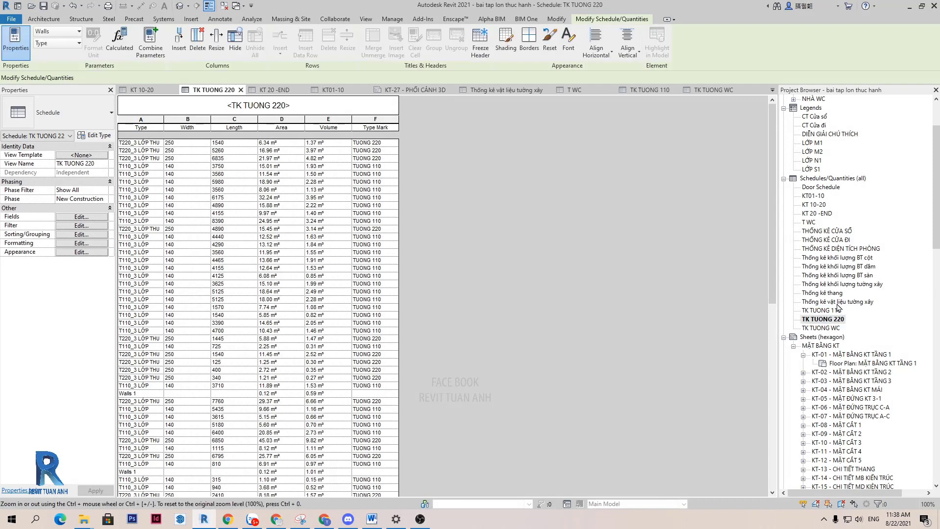
pyautogui.click(82, 225)
pyautogui.click(487, 123)
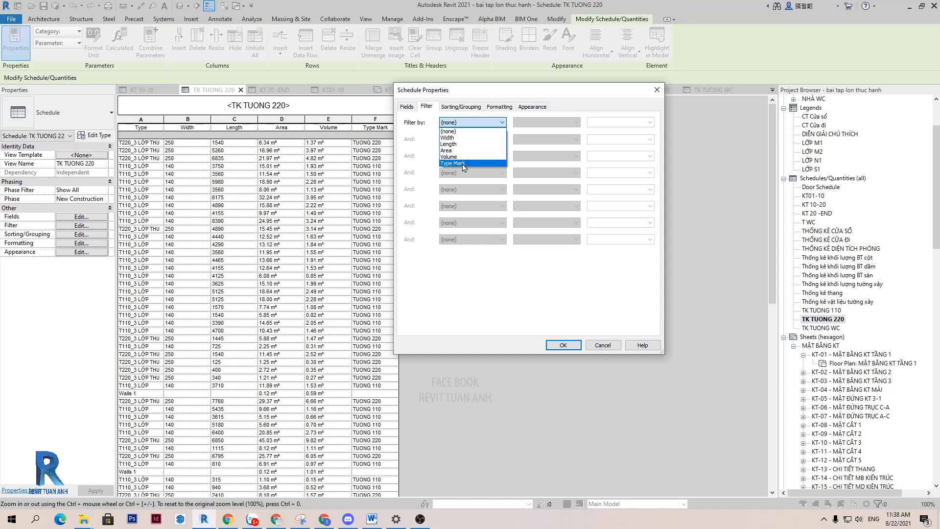
pyautogui.click(462, 163)
pyautogui.click(566, 128)
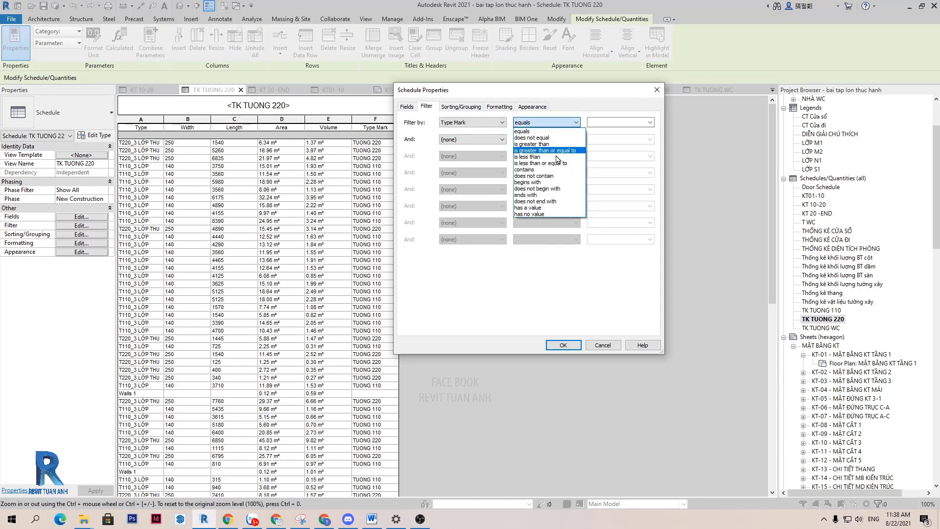
pyautogui.click(538, 182)
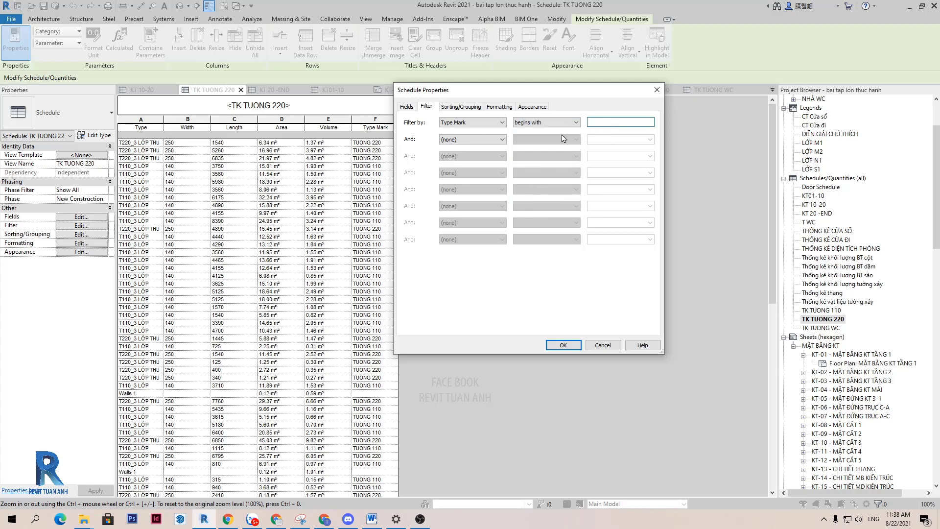
pyautogui.press('Return')
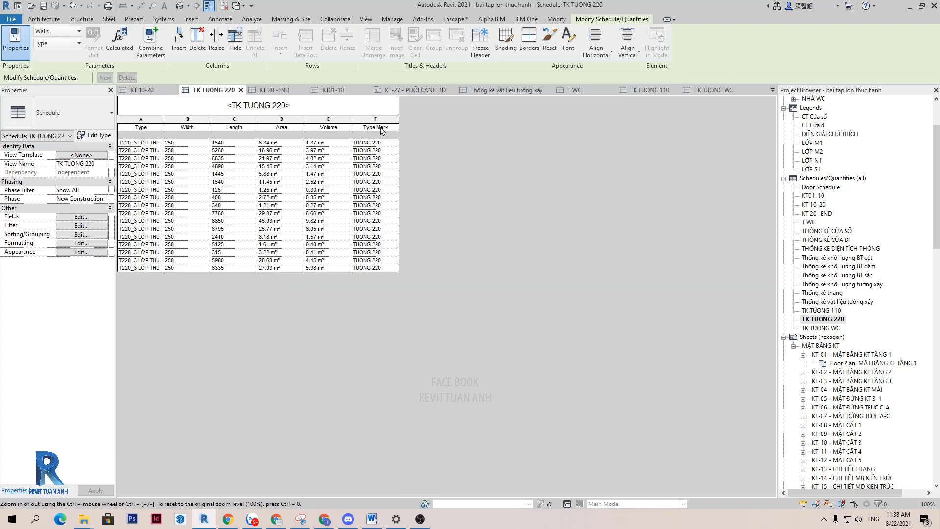
# Step: Widen the schedule's Volume and Type columns
pyautogui.moveTo(353, 119); pyautogui.dragTo(414, 119)
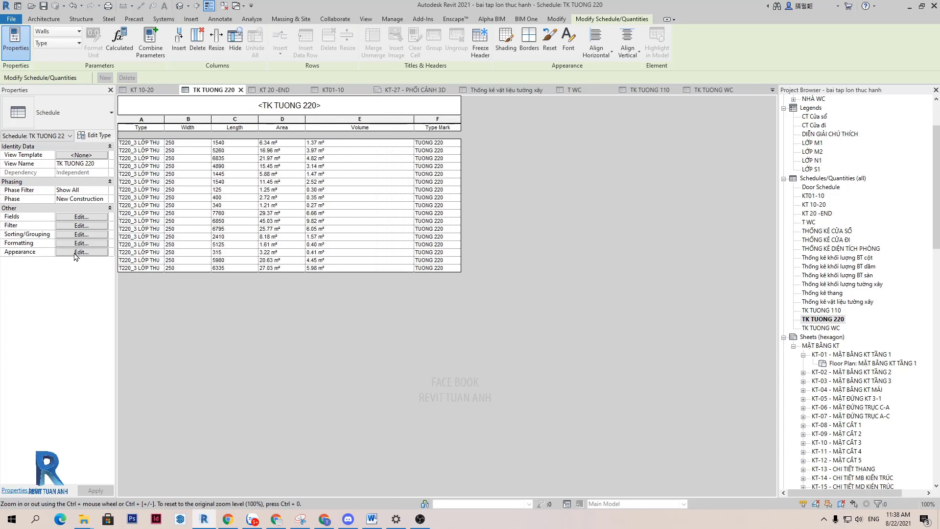
pyautogui.moveTo(165, 120); pyautogui.dragTo(206, 120)
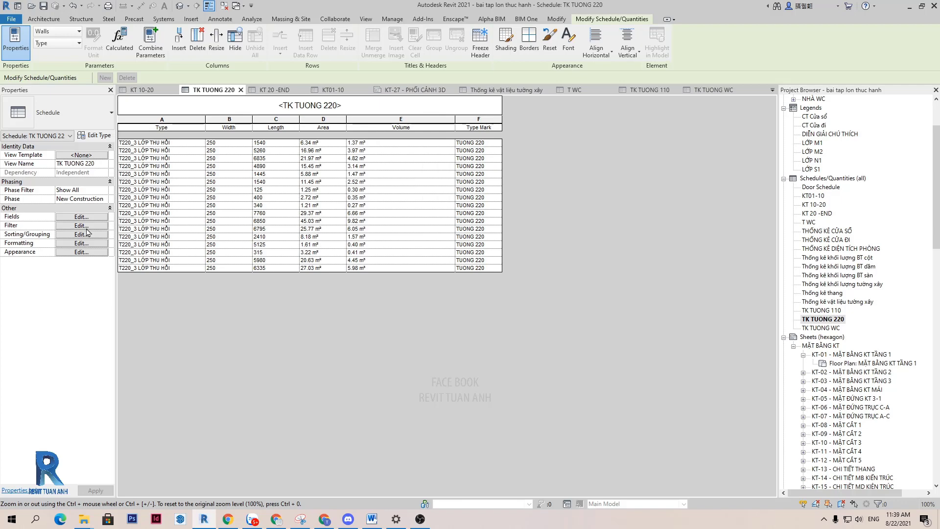
pyautogui.click(86, 227)
# Step: Make the Volume field calculate totals in the schedule formatting
pyautogui.click(461, 106)
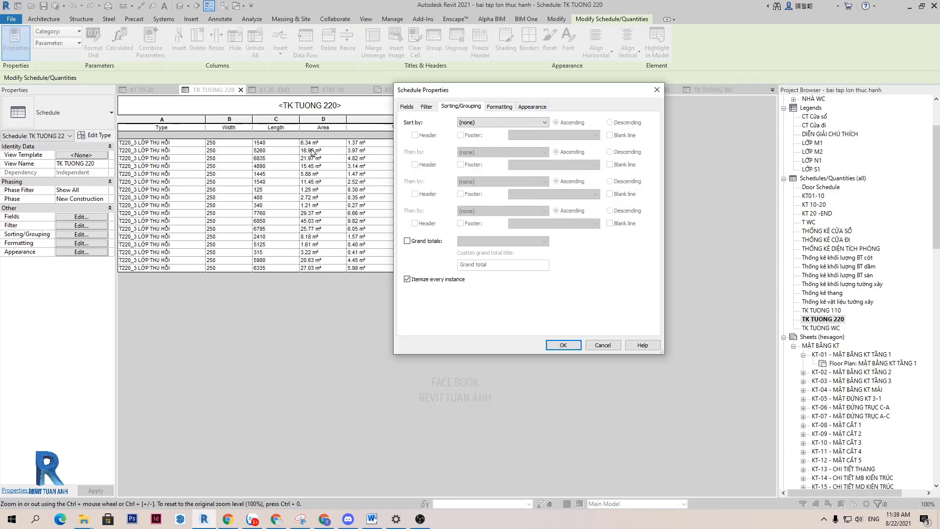
pyautogui.click(499, 107)
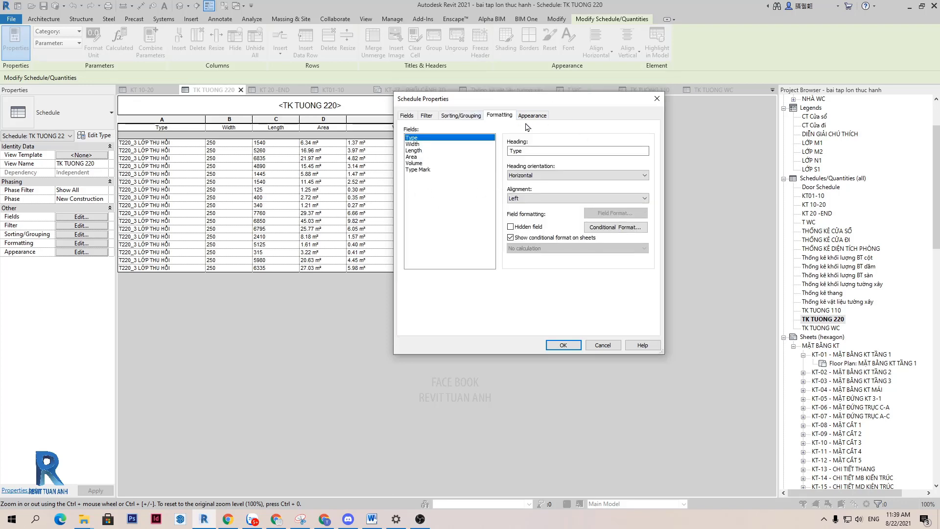
pyautogui.moveTo(478, 89)
pyautogui.mouseDown()
pyautogui.moveTo(599, 86)
pyautogui.moveTo(552, 77)
pyautogui.mouseUp()
pyautogui.click(471, 145)
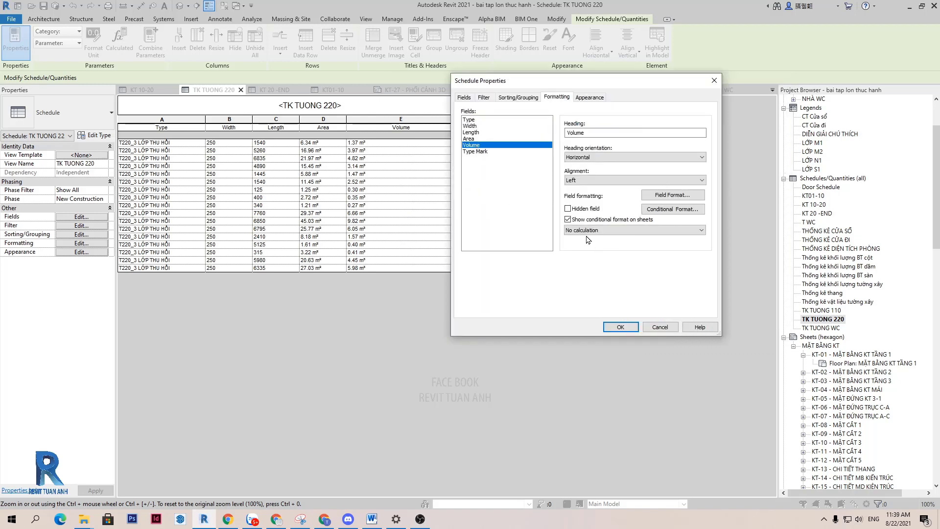
pyautogui.click(588, 230)
pyautogui.click(600, 248)
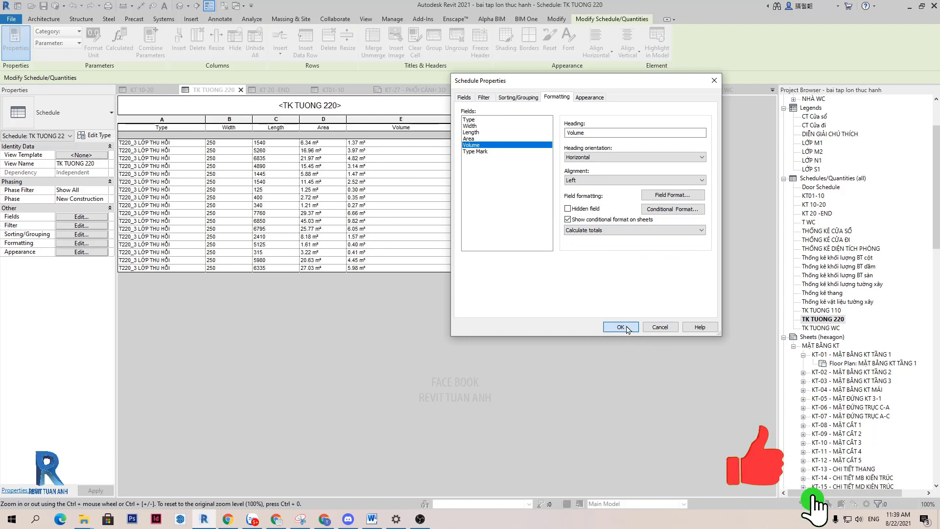
pyautogui.click(620, 327)
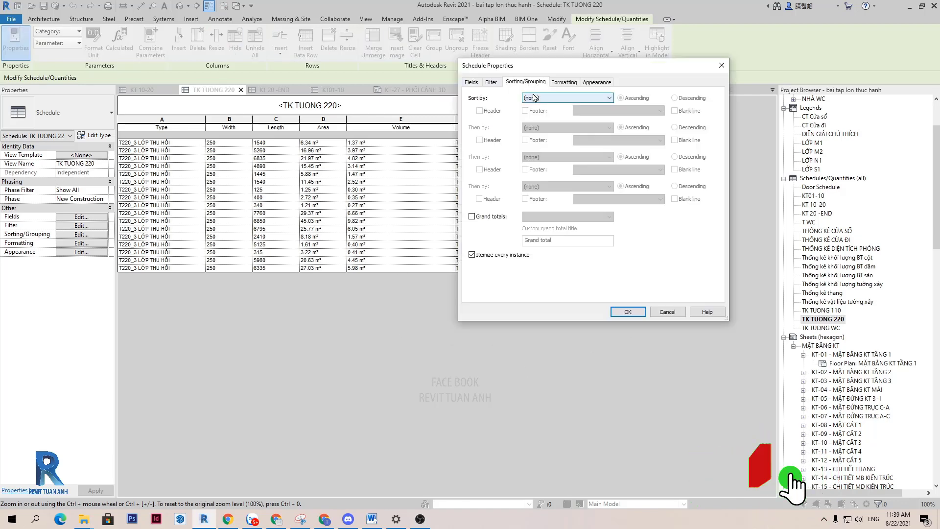
# Step: Sort and group by Type Mark with a header and a count-and-totals footer
pyautogui.click(533, 97)
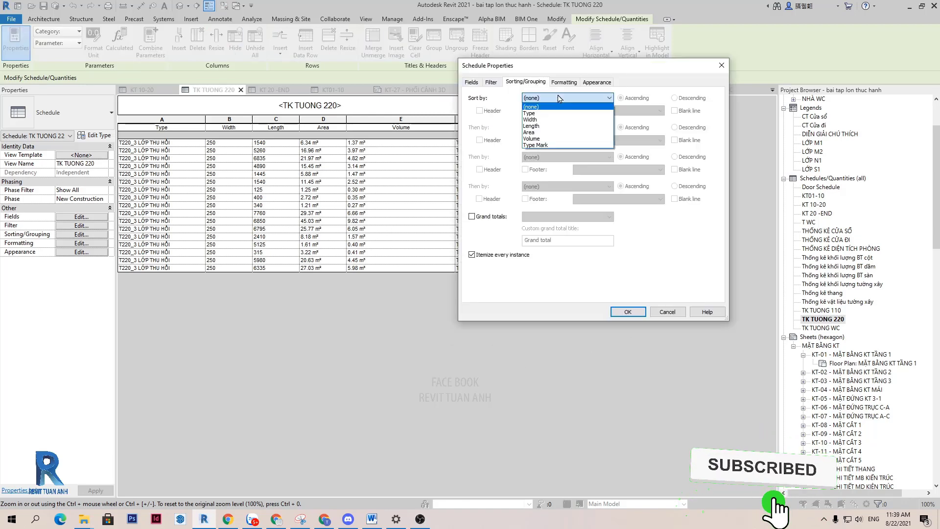
pyautogui.click(546, 146)
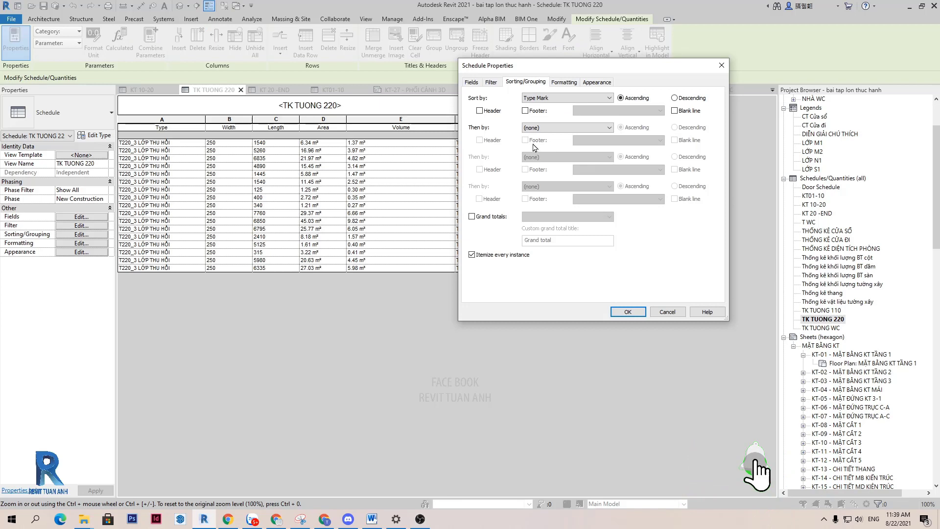
pyautogui.click(480, 111)
pyautogui.click(525, 110)
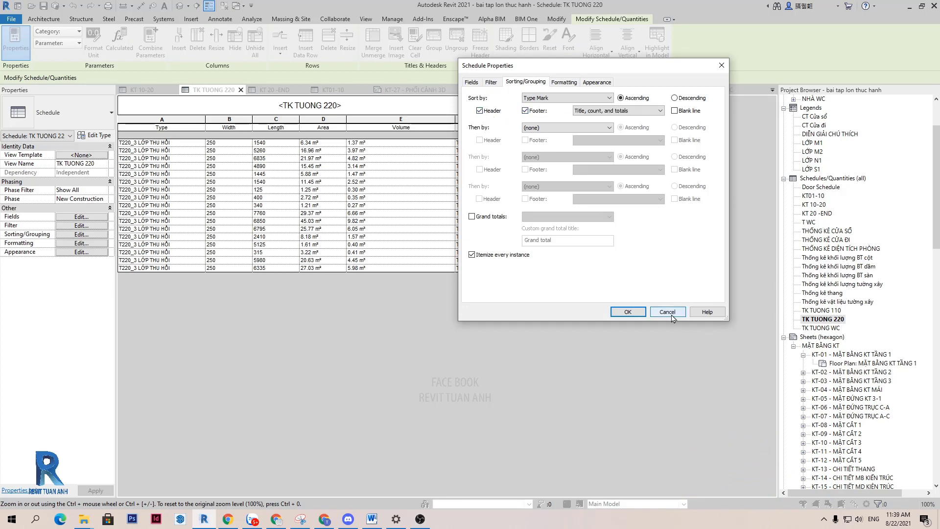
pyautogui.click(629, 312)
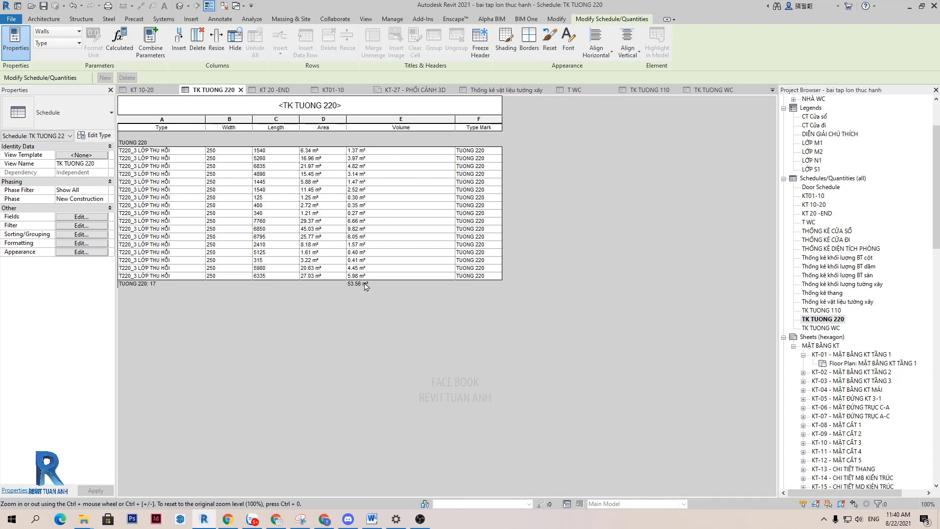
# Step: Open TK TUONG 110, then TK TUONG WC, from the Project Browser
pyautogui.doubleClick(823, 312)
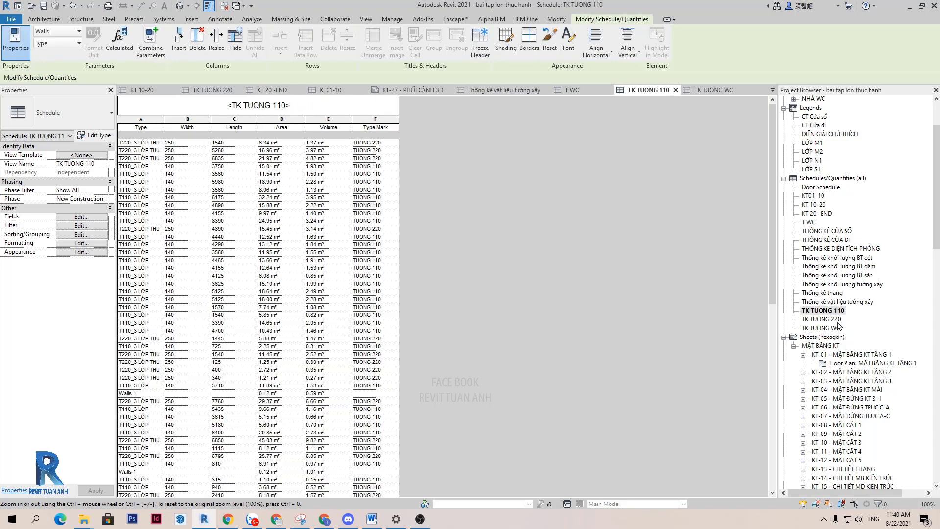
pyautogui.doubleClick(828, 328)
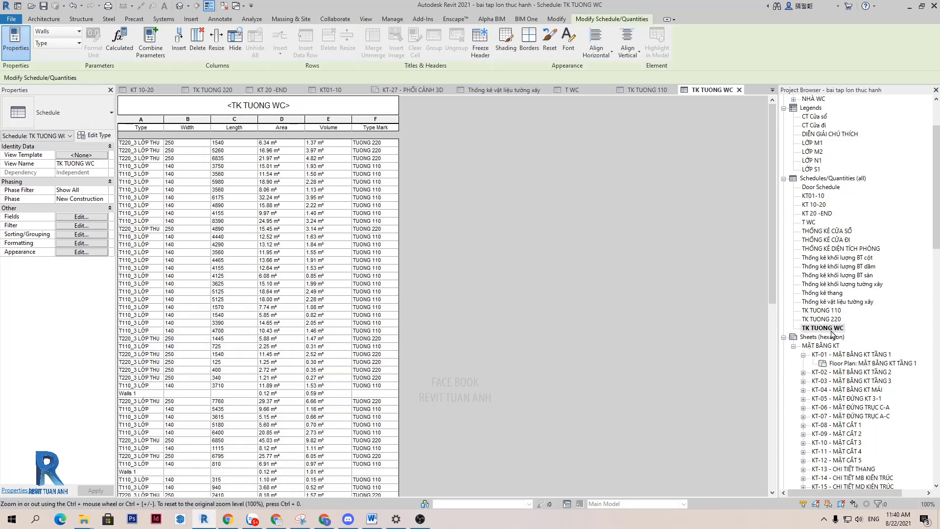